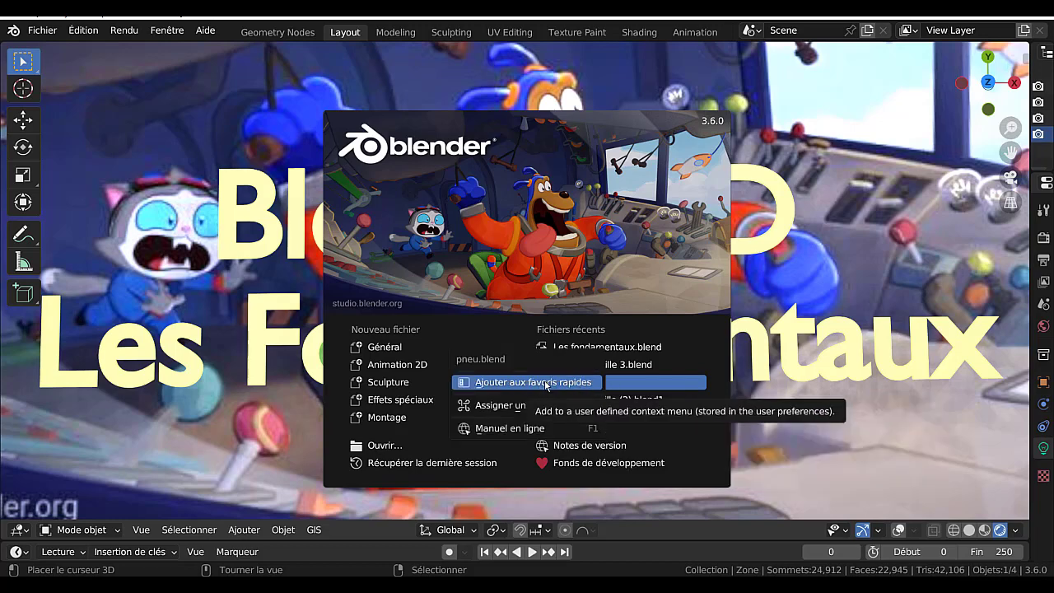
- Add pneu.blend from the recent files to the quick favorites and open it from the favorites list
left_click(546, 384)
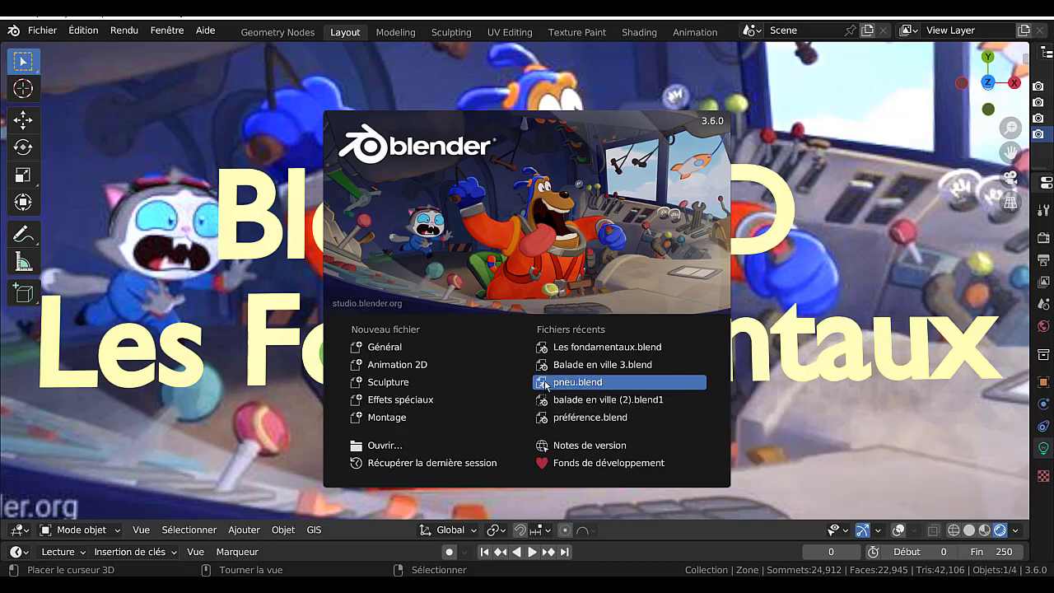
left_click(292, 301)
key("q")
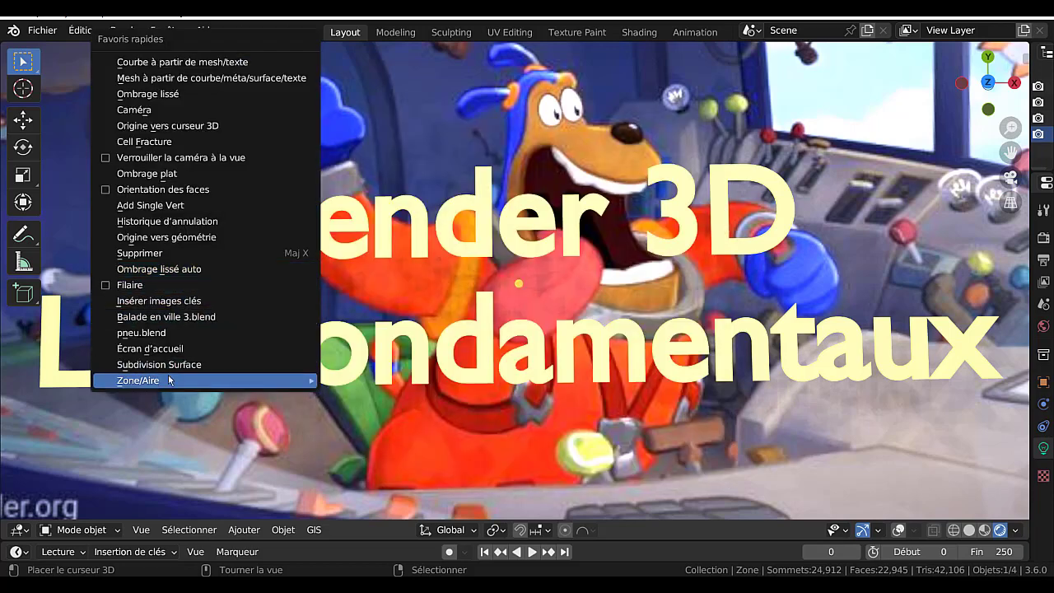
left_click(158, 333)
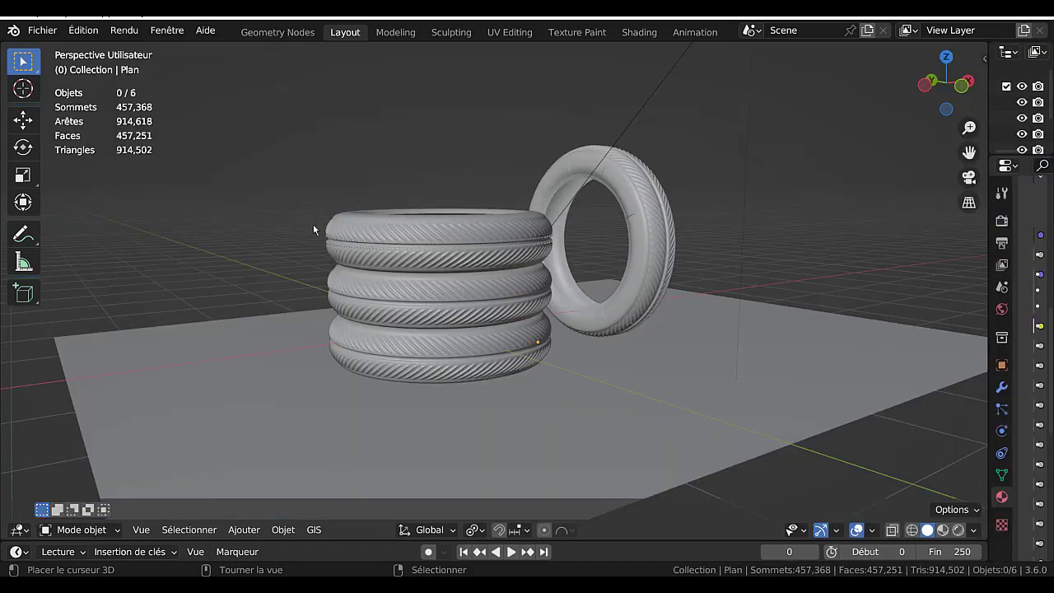
- Open Balade en ville 3.blend from the quick favorites and play its camera animation in rendered shading
key("q")
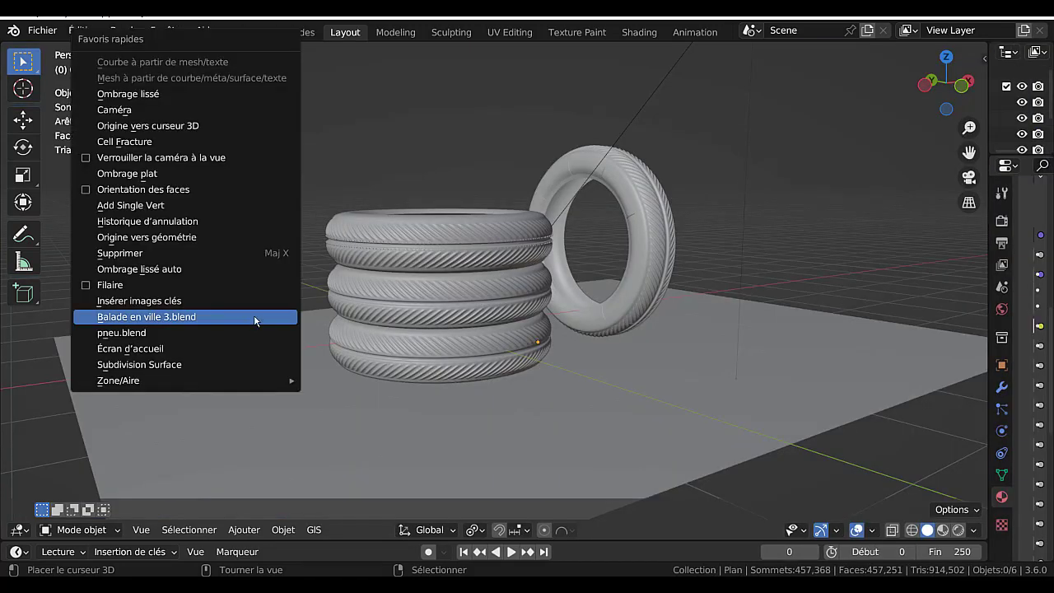
left_click(141, 317)
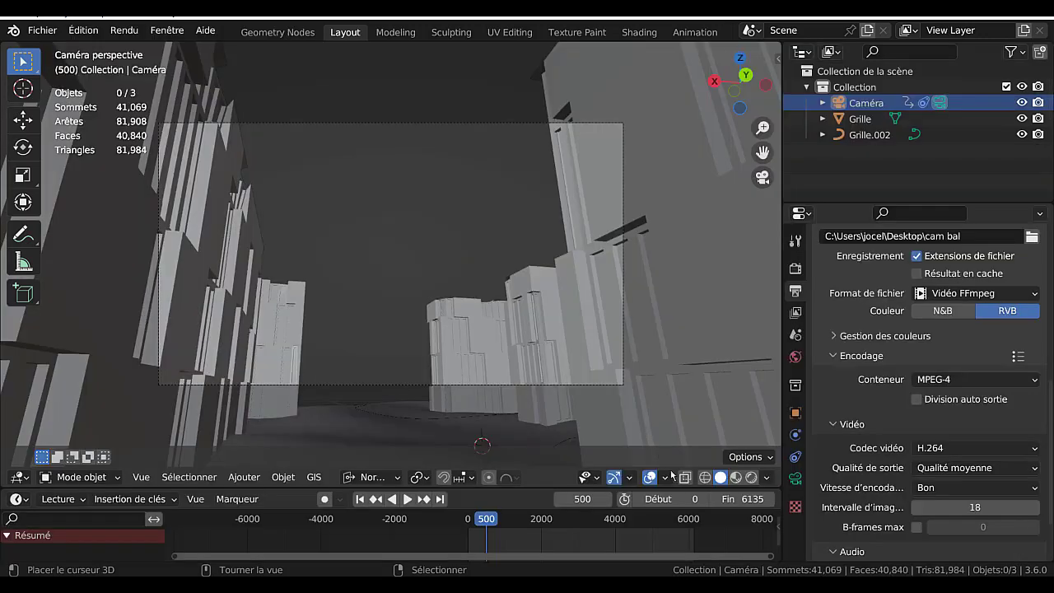
left_click(750, 478)
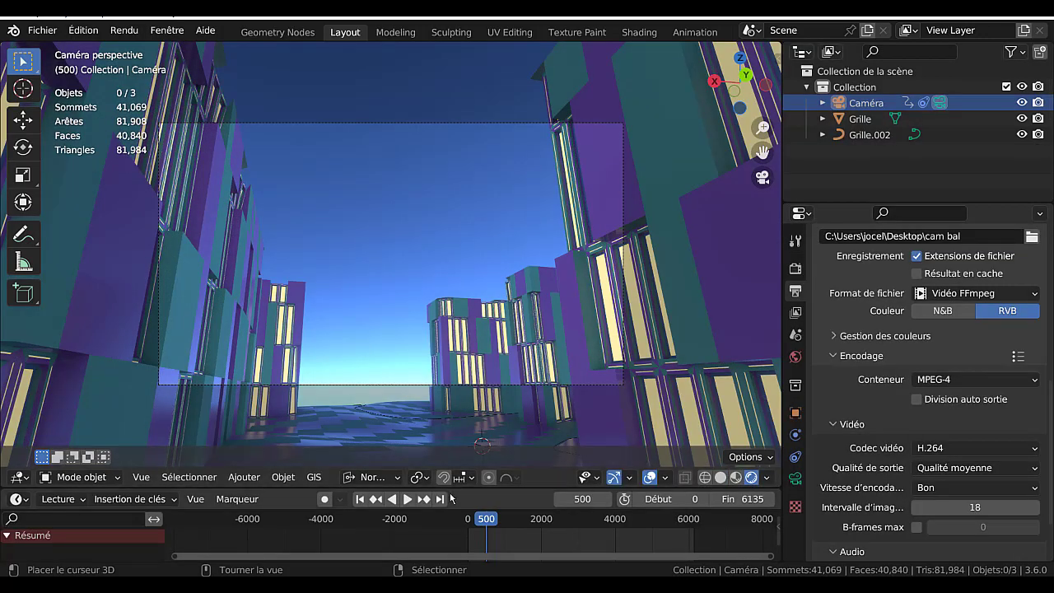
left_click(407, 499)
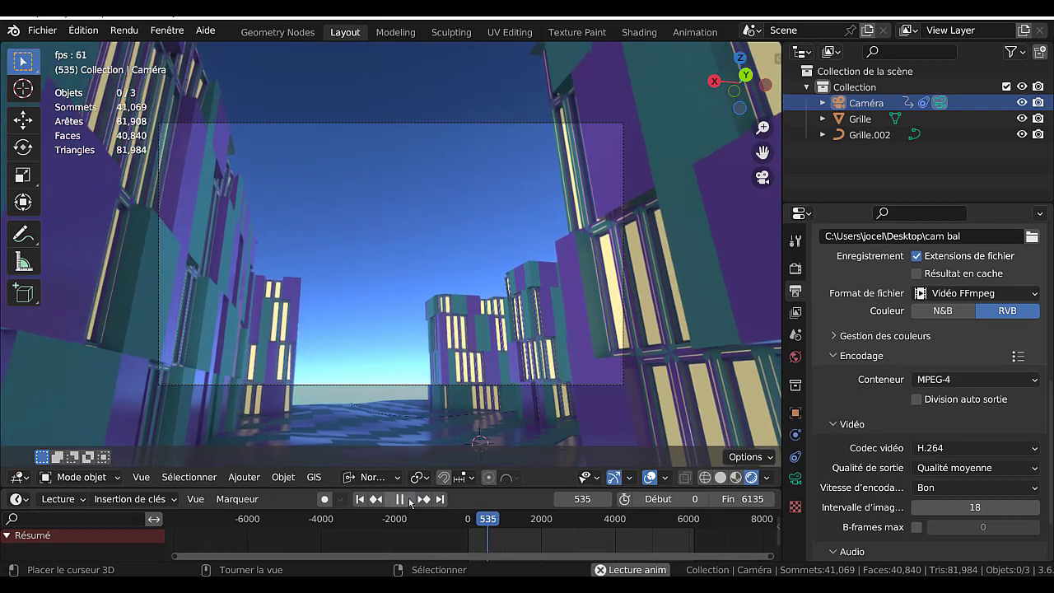
left_click(409, 500)
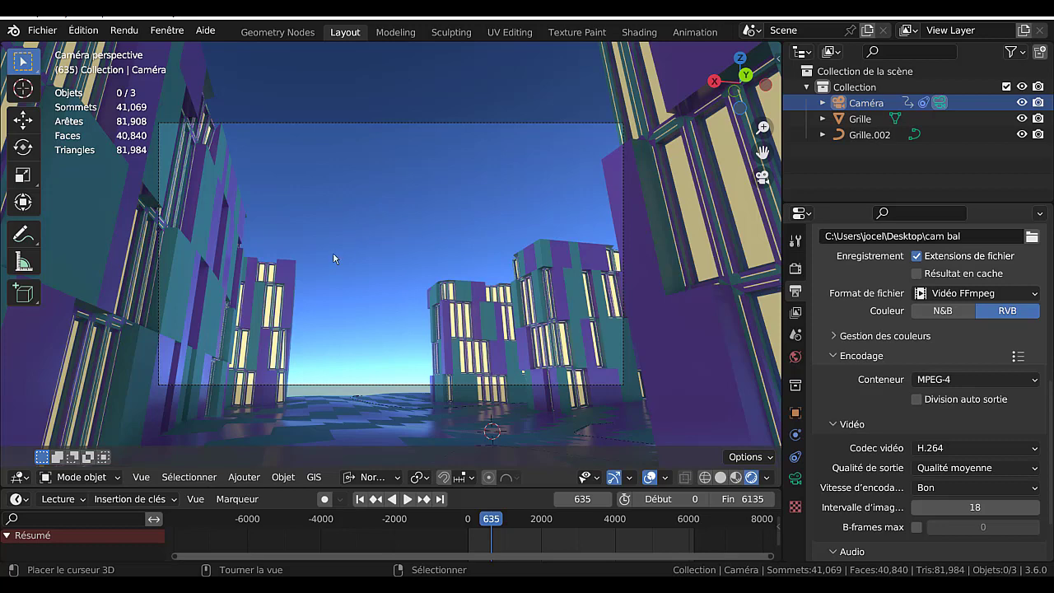
- Create a new Général file from the splash screen and widen the 3D viewport
key("q")
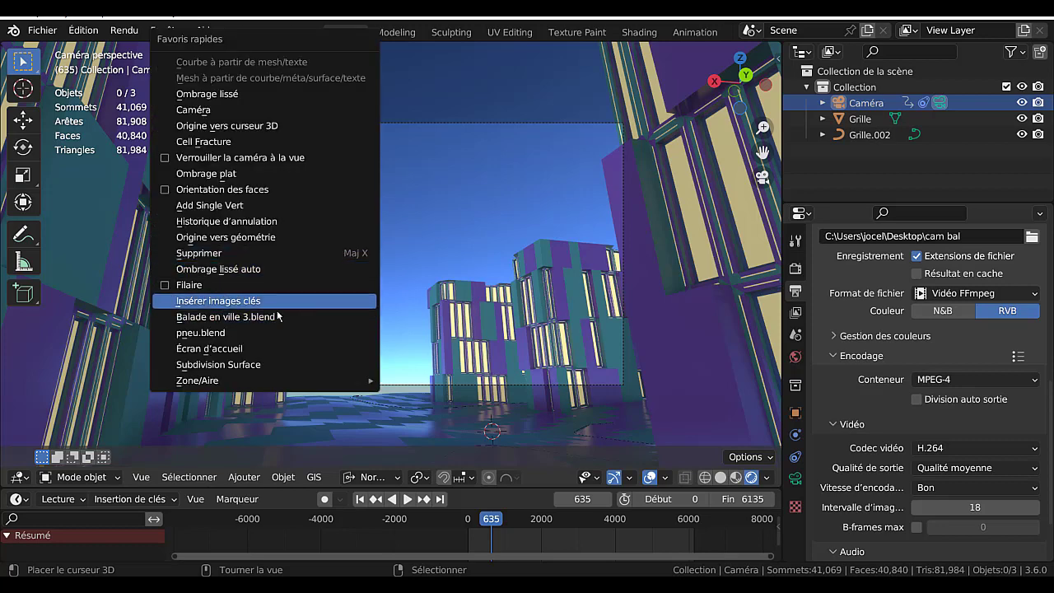
left_click(204, 349)
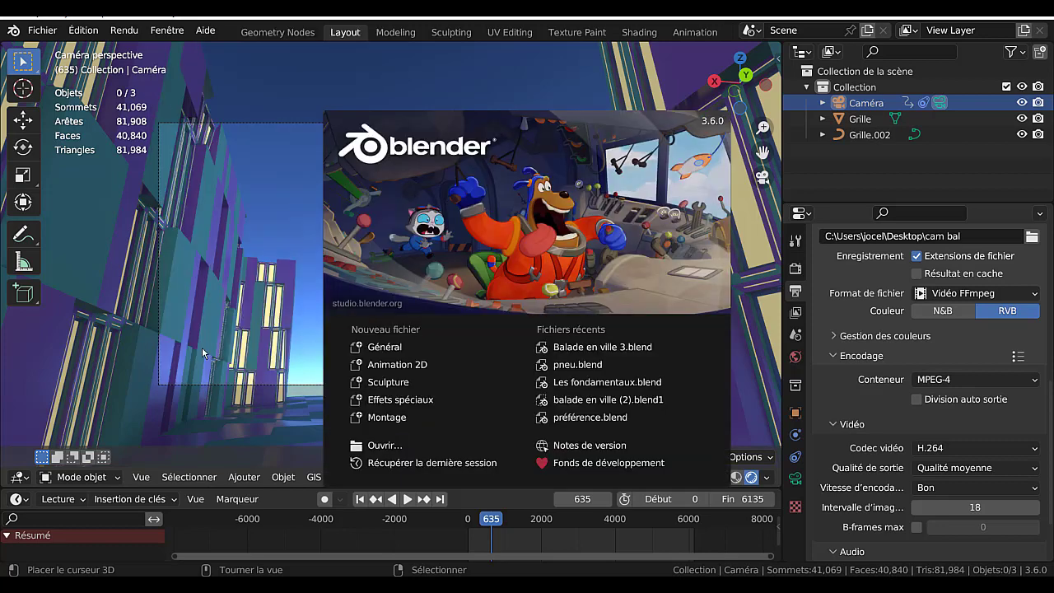
left_click(383, 350)
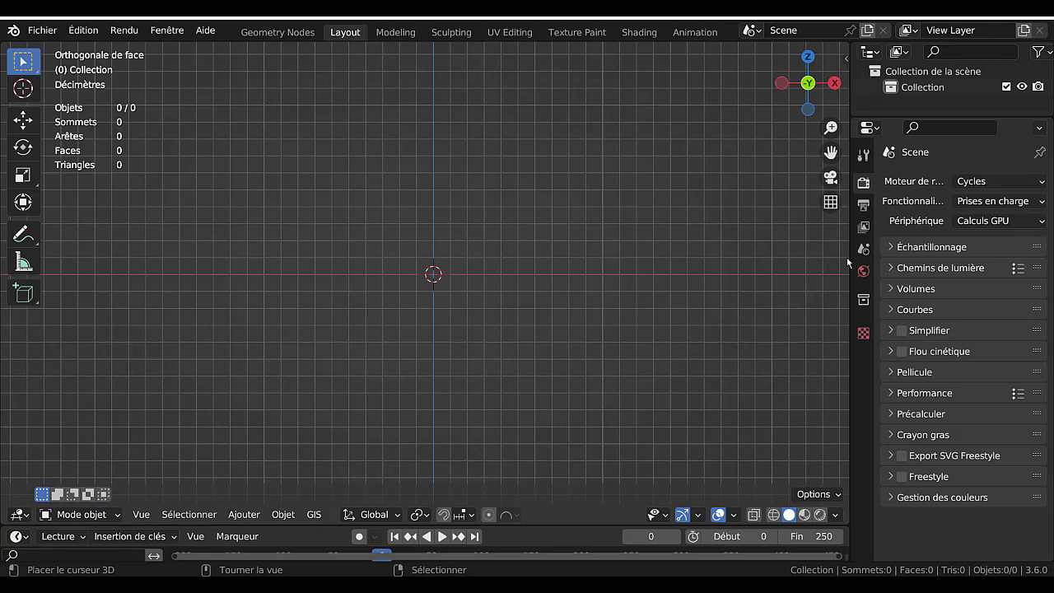
left_click_drag(849, 257, 932, 266)
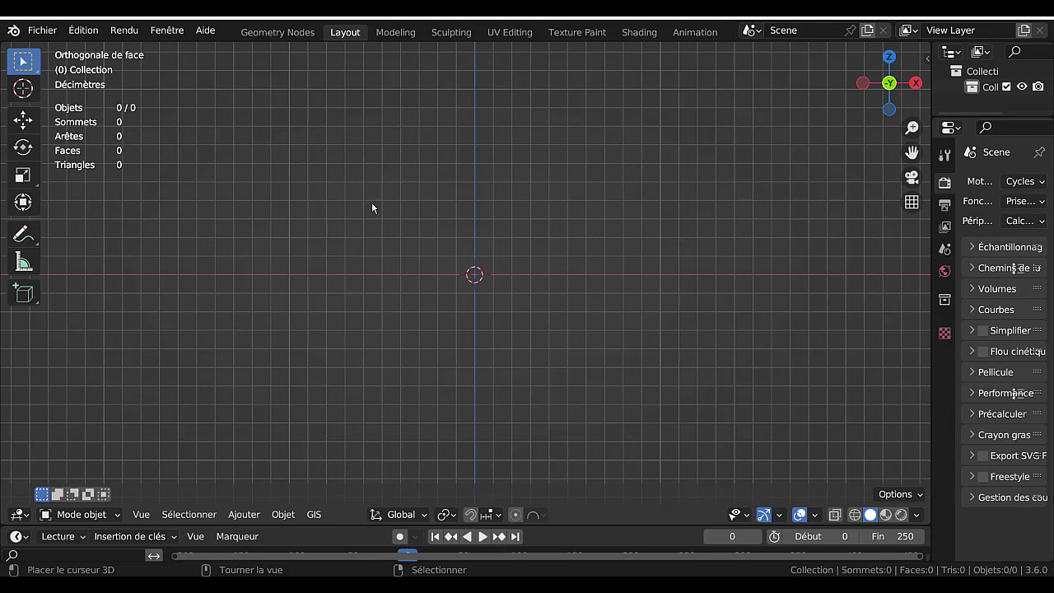
- Open the preferences, look at the Chemins de fichiers section, and return to Interface with the window widened
left_click(82, 30)
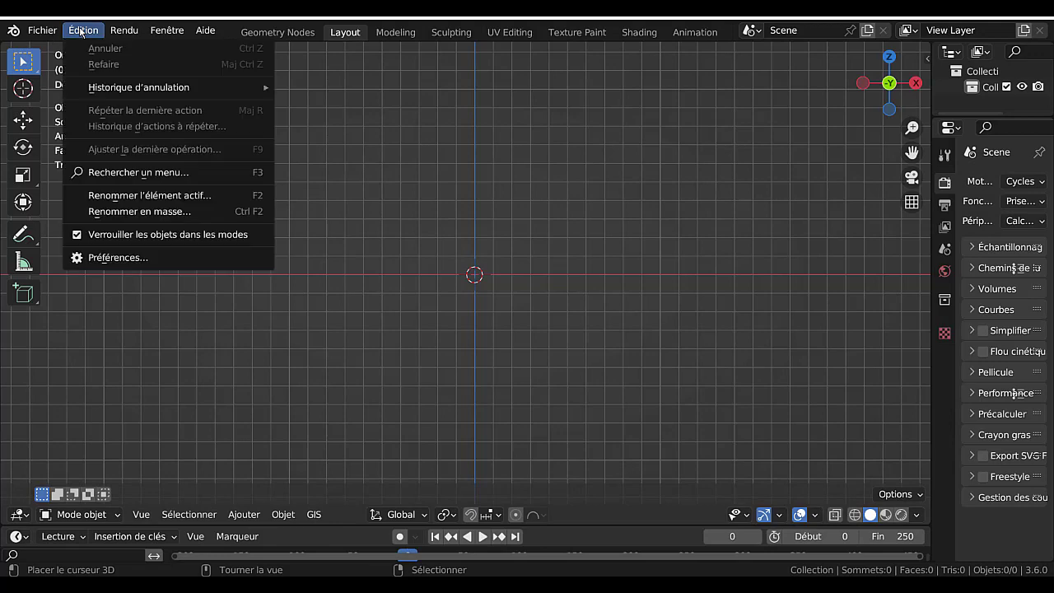
left_click(103, 260)
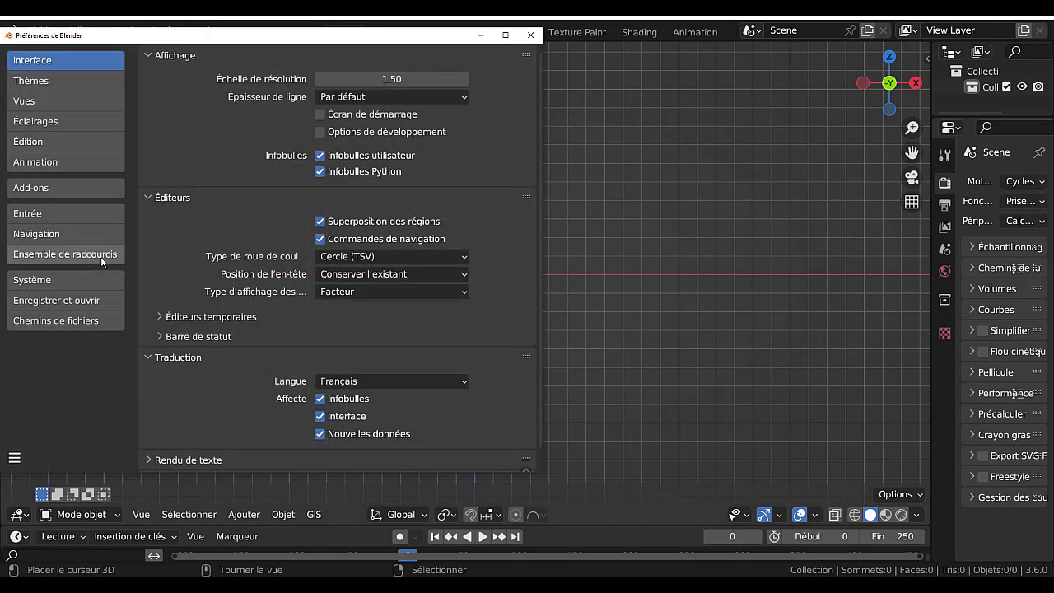
left_click_drag(263, 40, 446, 55)
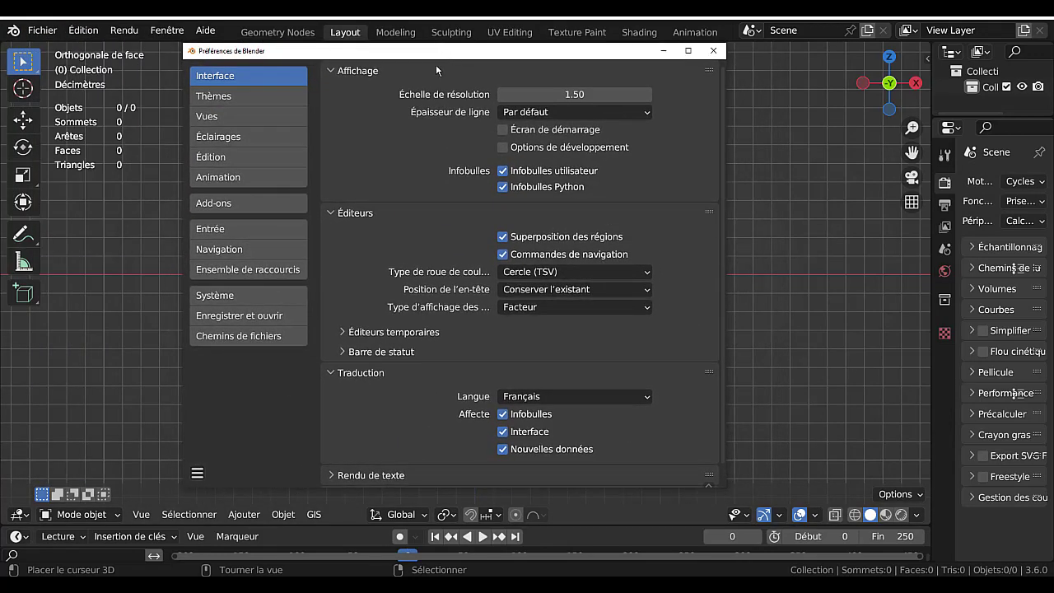
left_click(228, 340)
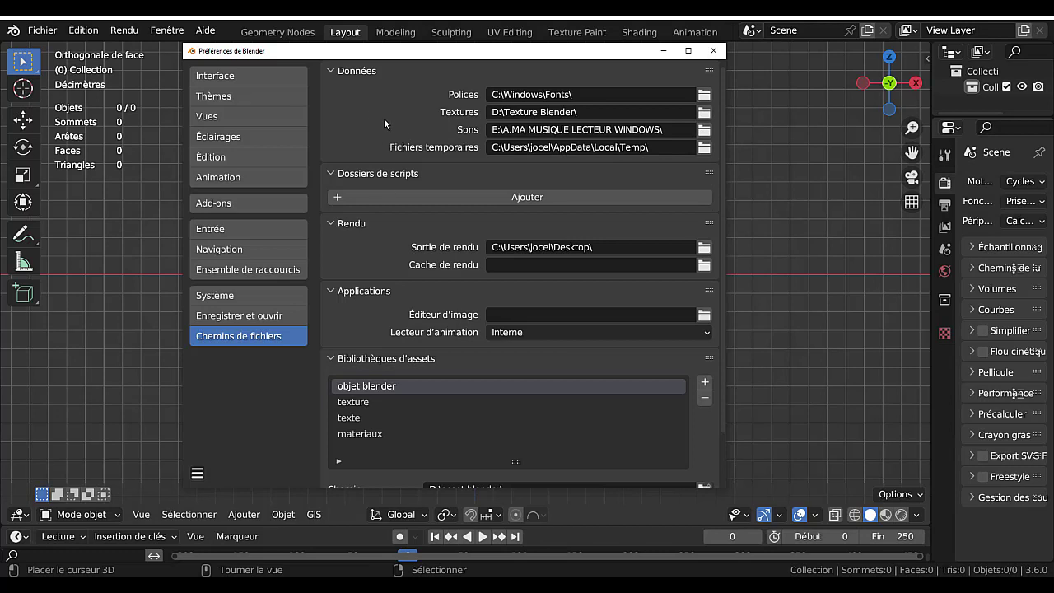
left_click(217, 79)
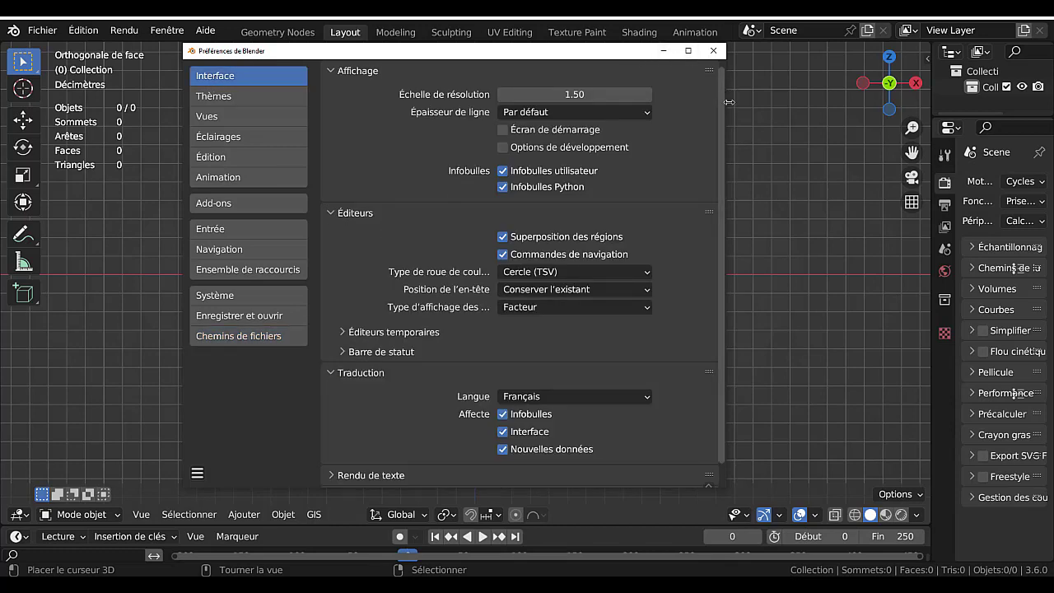
left_click_drag(728, 103, 976, 130)
left_click_drag(713, 52, 614, 57)
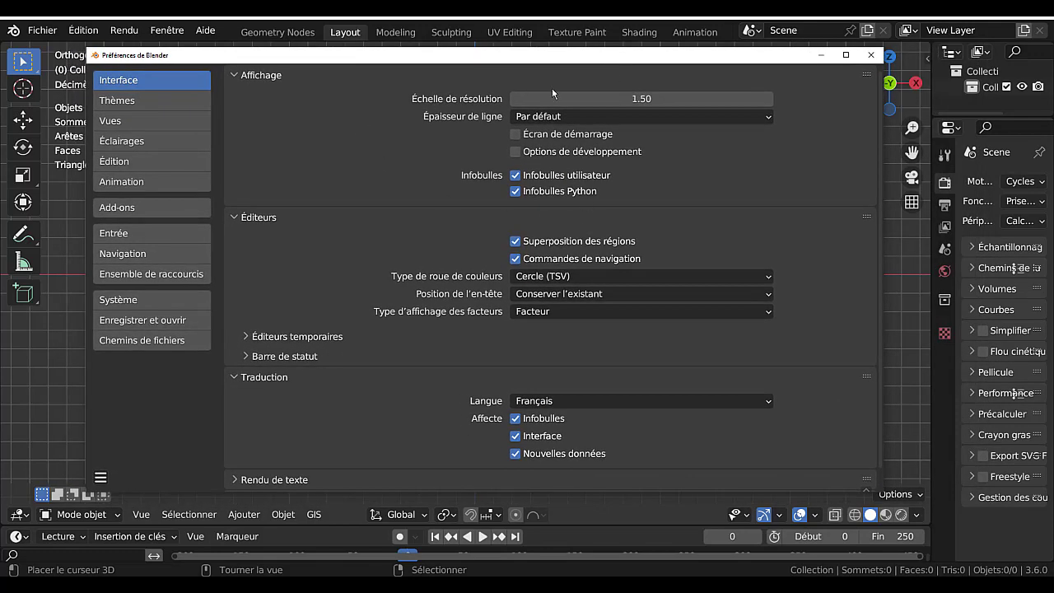
- Try an interface resolution scale of 1.79, and set it back to 1.5
left_click_drag(553, 98, 634, 105)
left_click(638, 105)
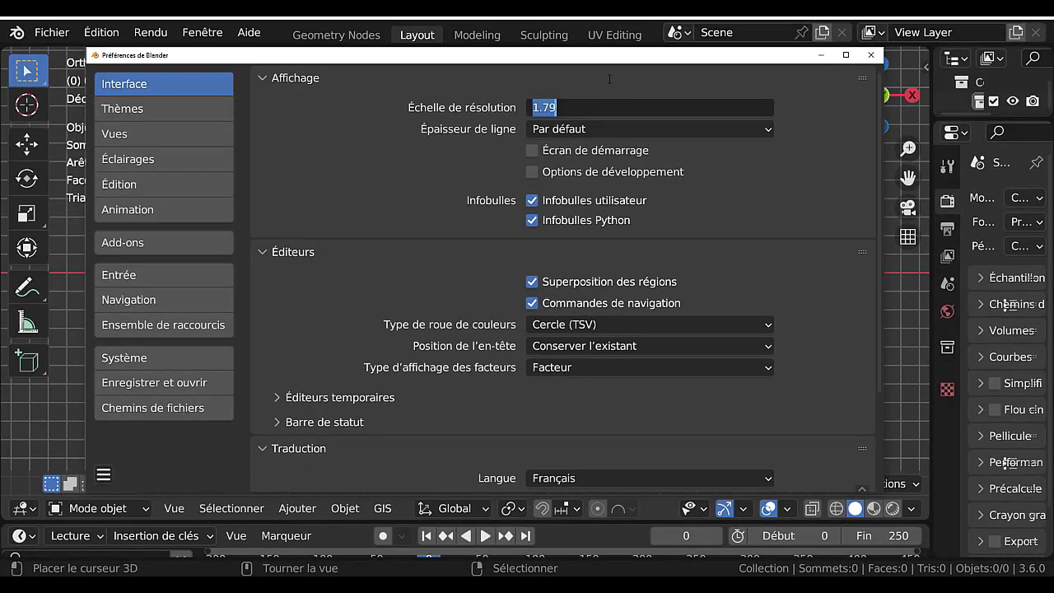
type("15")
key("BackSpace")
key("BackSpace")
type("1.5")
key("Return")
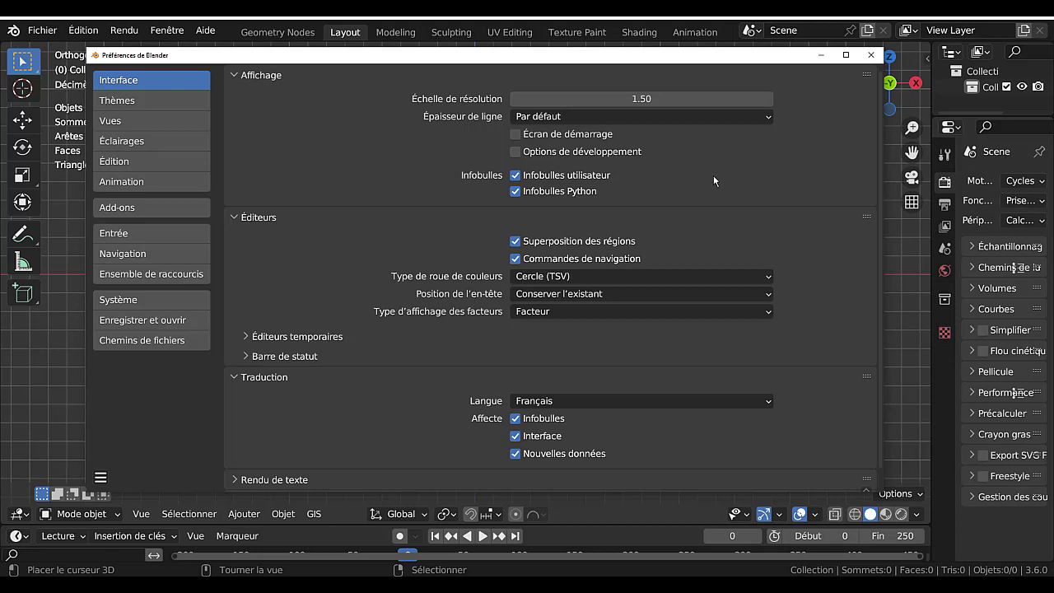
- Try the Fine and Épaisse interface line widths, and restore Par défaut
left_click(625, 118)
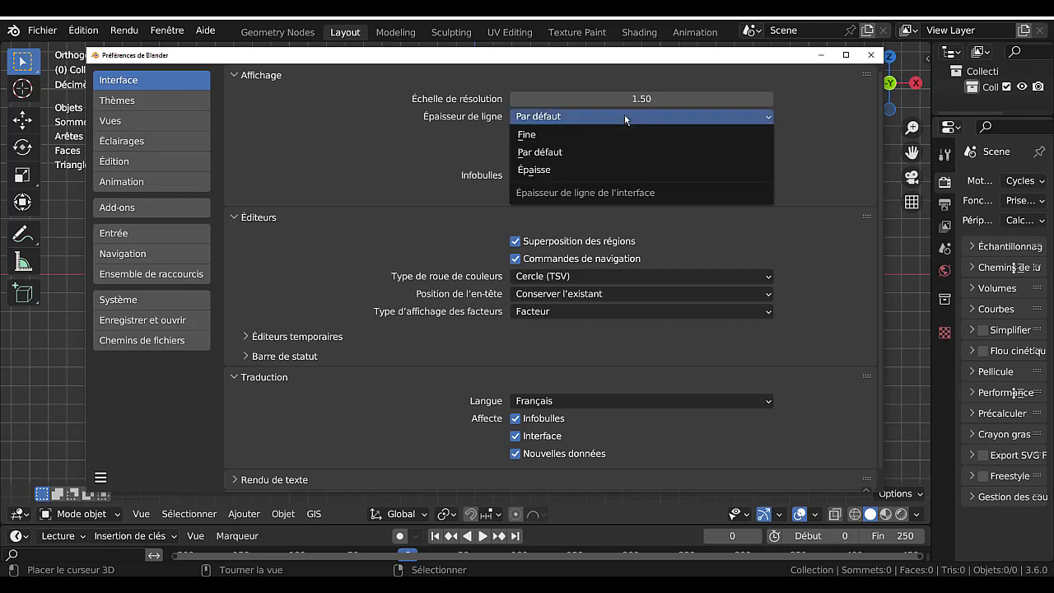
left_click(579, 134)
left_click(580, 117)
left_click(573, 168)
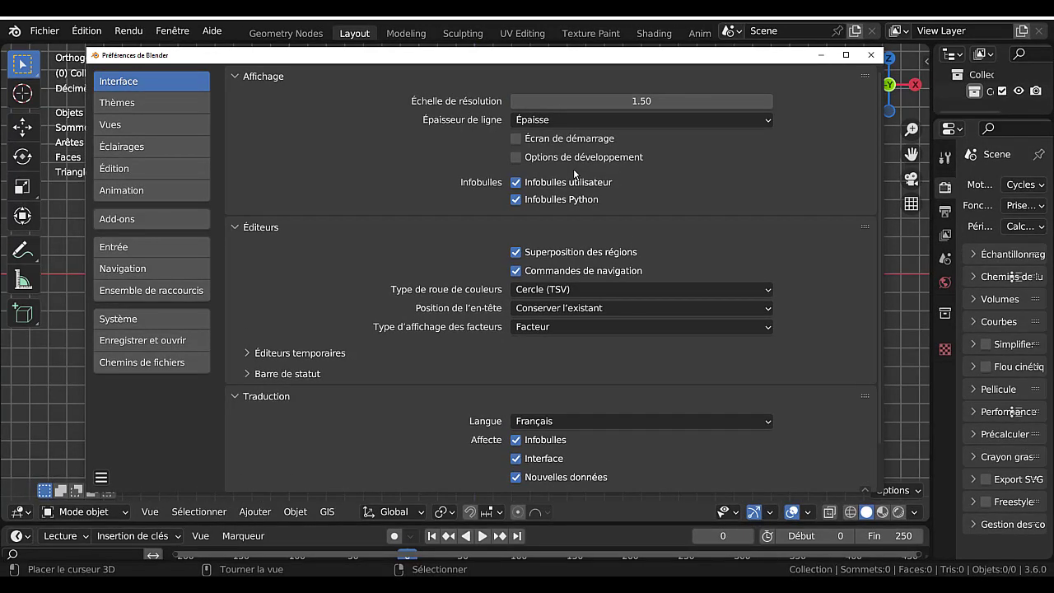
left_click(577, 118)
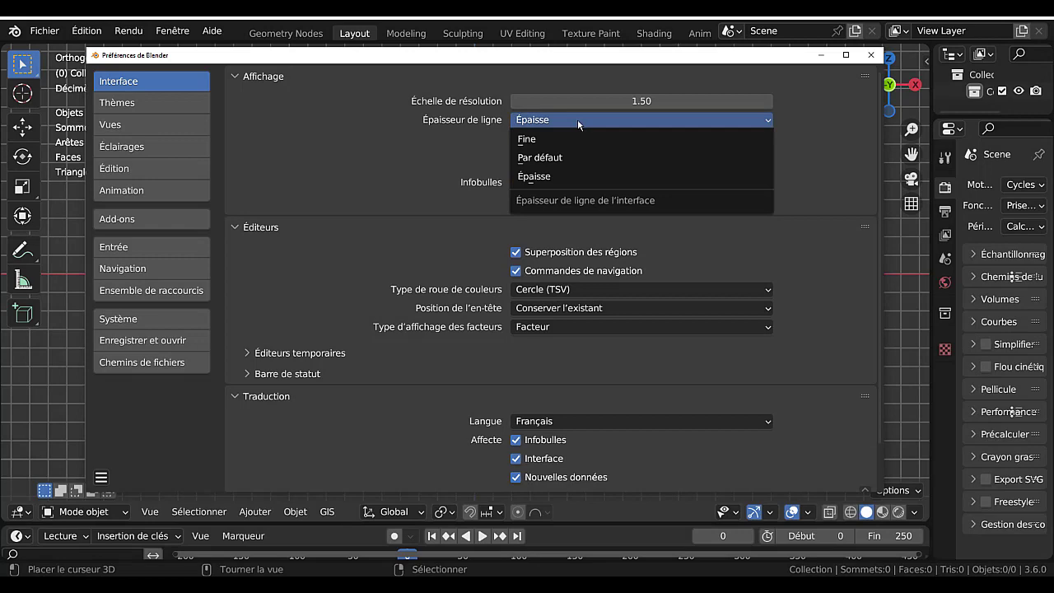
left_click(554, 158)
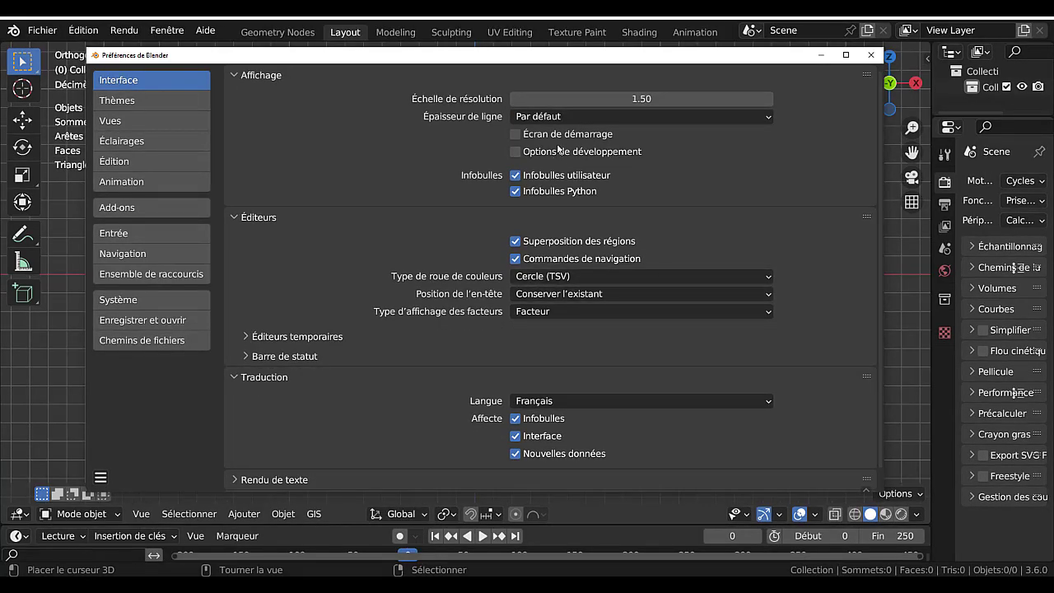
- Compare the Fine and Épaisse line widths once more, switching back to Par défaut after each one
left_click(566, 120)
left_click(564, 137)
left_click(569, 115)
left_click(561, 154)
left_click(570, 117)
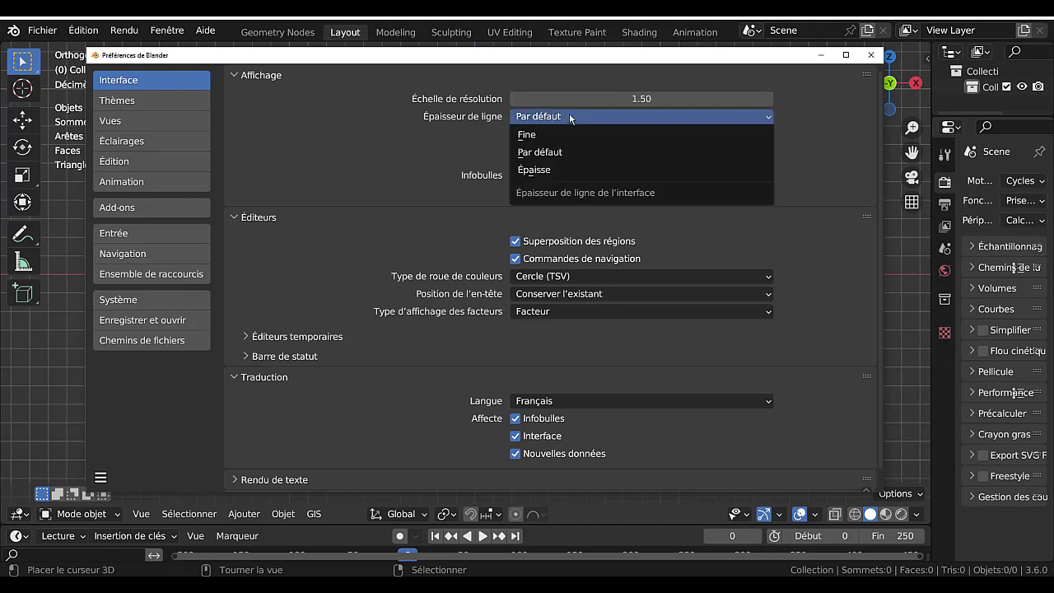
left_click(561, 170)
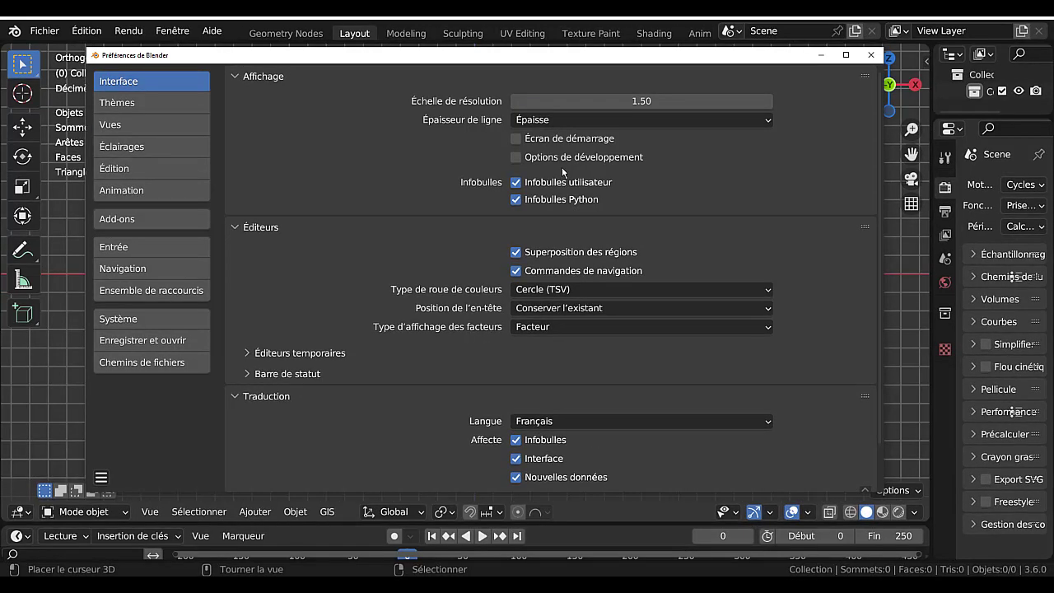
left_click(591, 100)
left_click(588, 118)
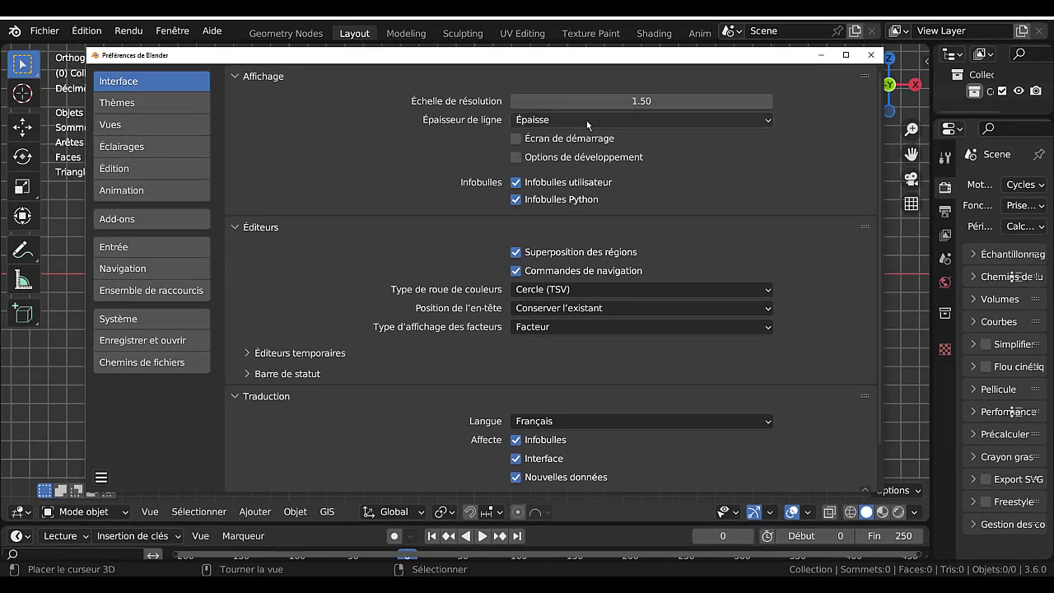
left_click(587, 119)
left_click(563, 158)
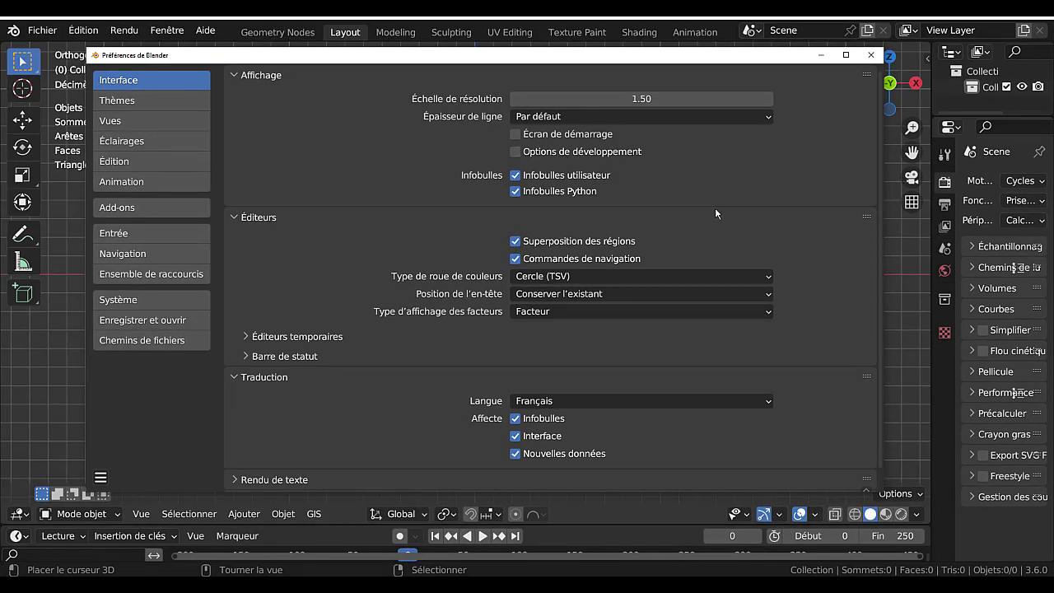
- Enable the Écran de démarrage option, bring up the splash screen behind the preferences window, and disable the option again
left_click(534, 134)
left_click(13, 30)
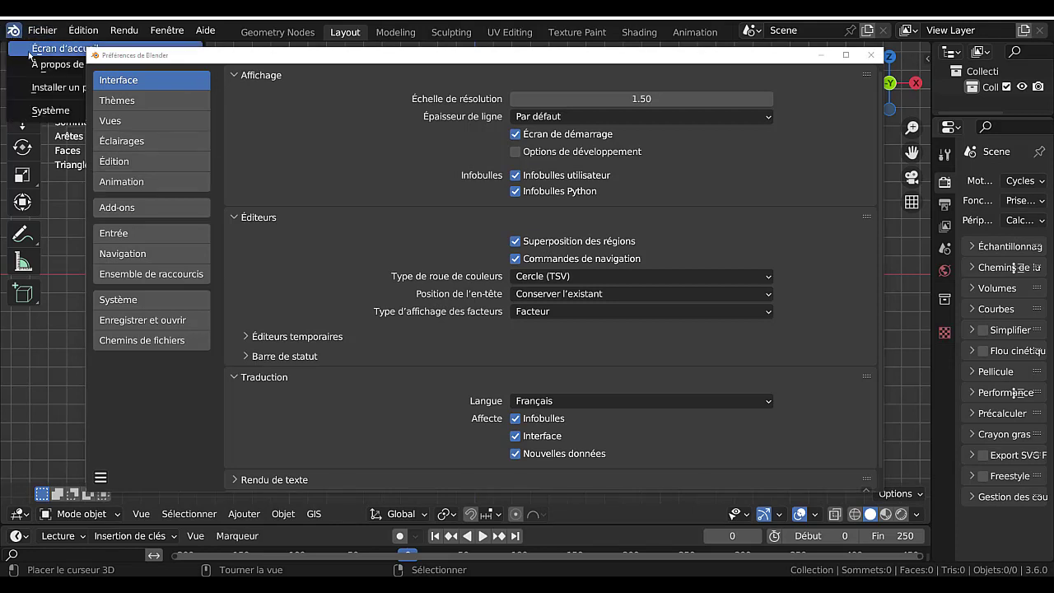
left_click(58, 51)
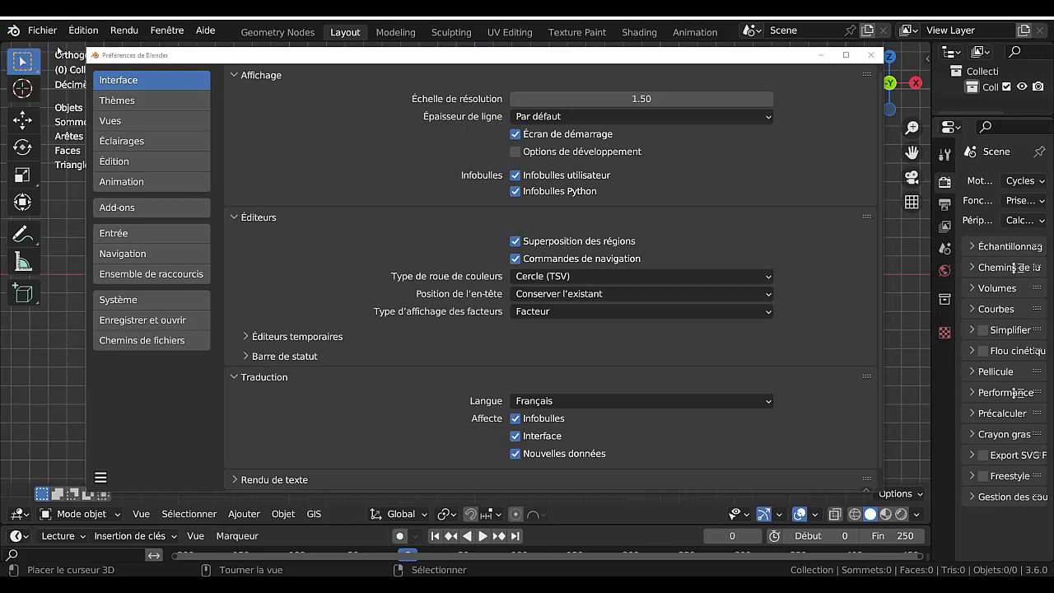
left_click_drag(549, 55, 537, 89)
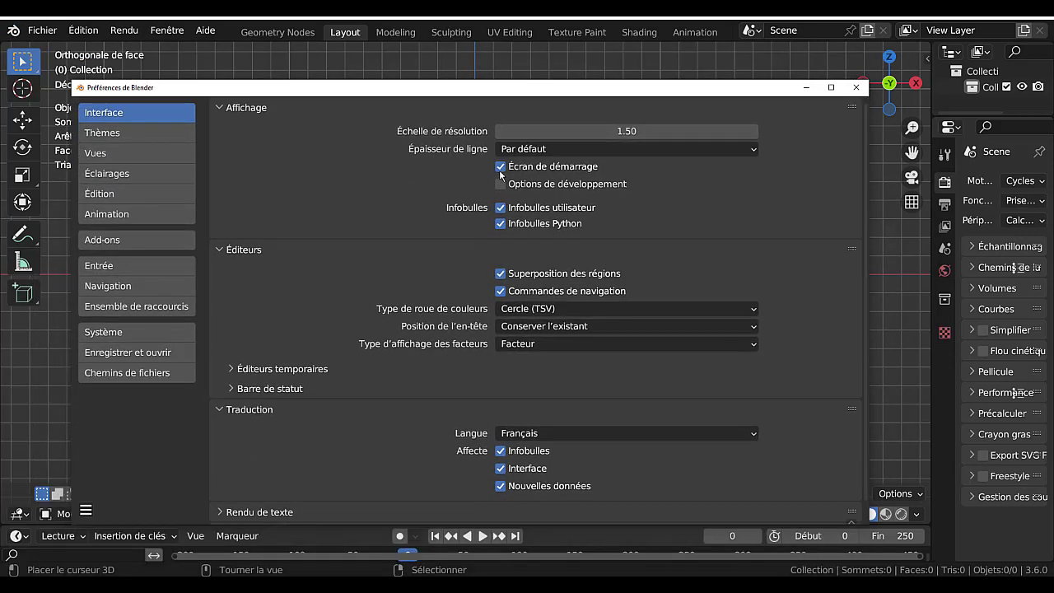
left_click(500, 166)
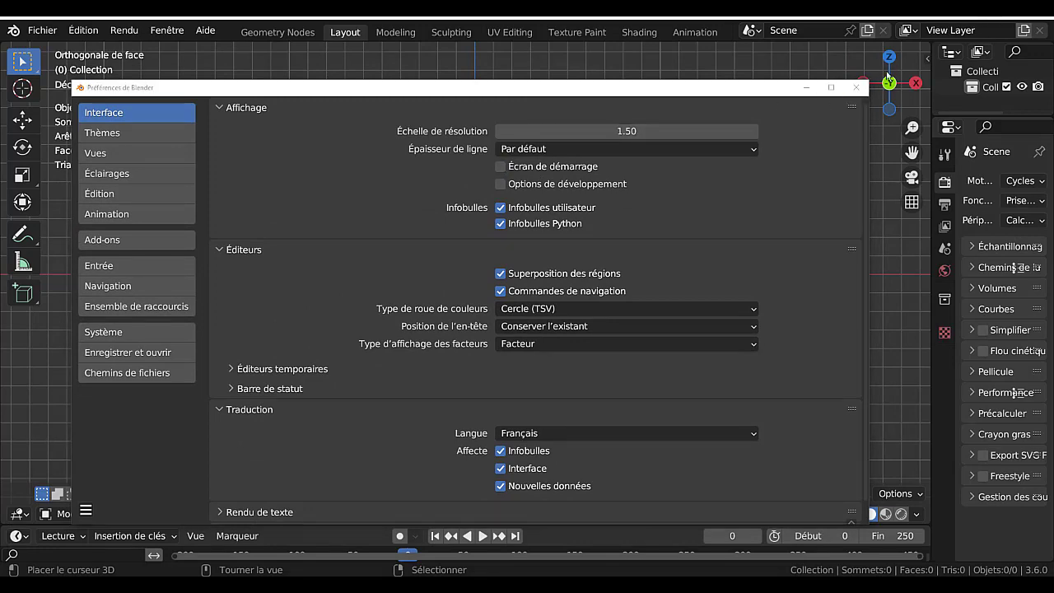
- Close the preferences, quit the program, and relaunch Blender 3.6 from the desktop
left_click(856, 87)
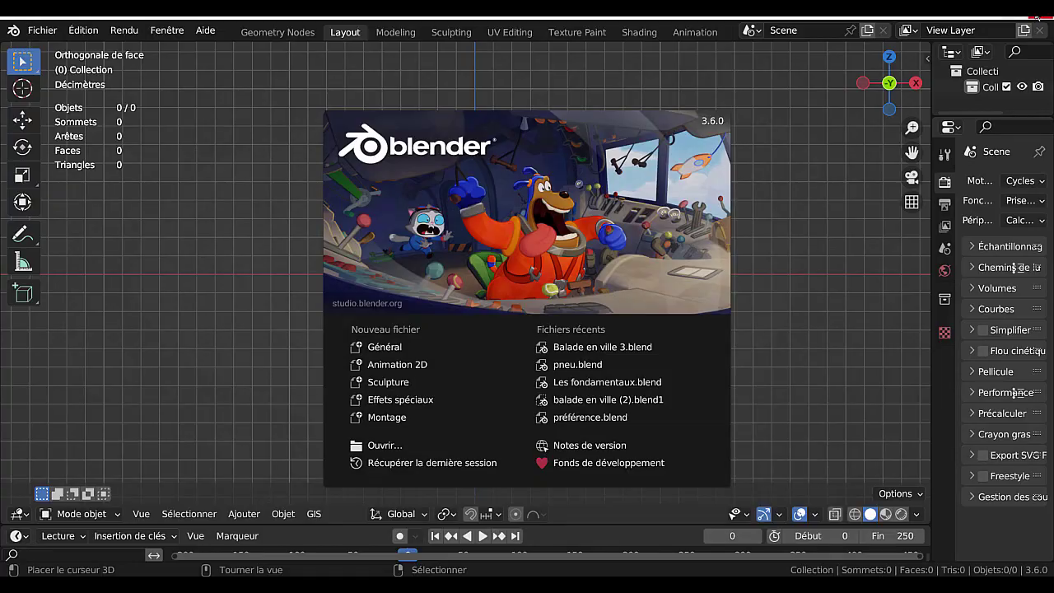
left_click(1036, 18)
left_click(1029, 443)
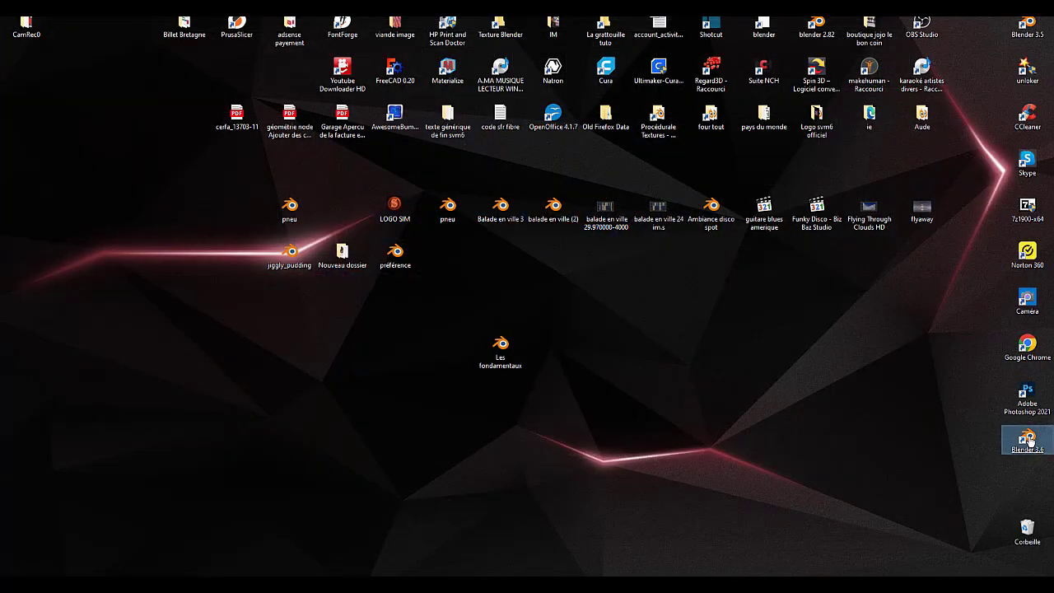
double_click(1029, 443)
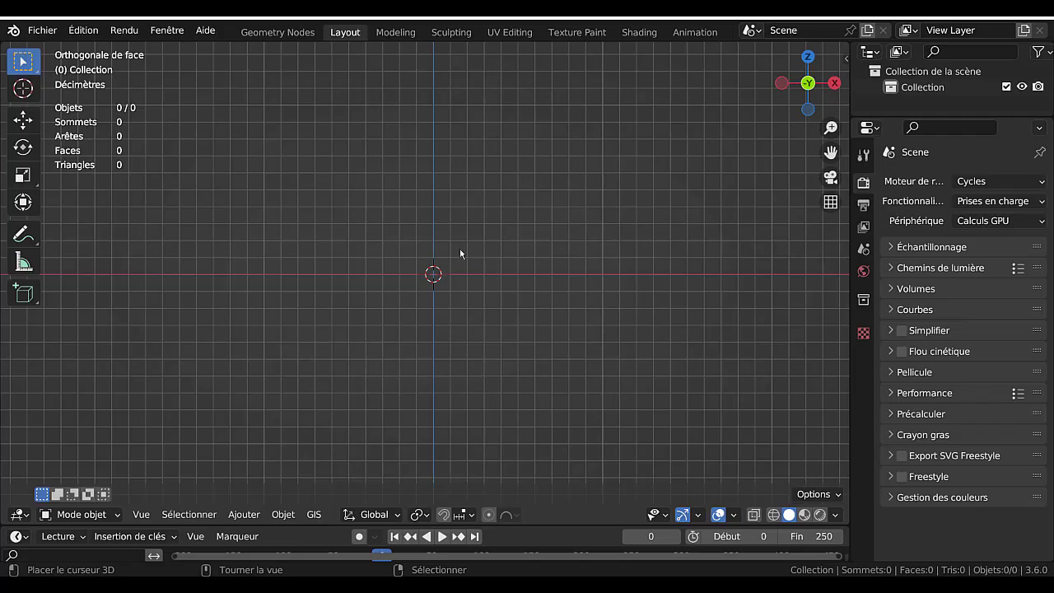
- Bring up the splash screen through the Écran d'accueil quick favorite, dismiss it, and look over the quick favorites list
left_click(42, 30)
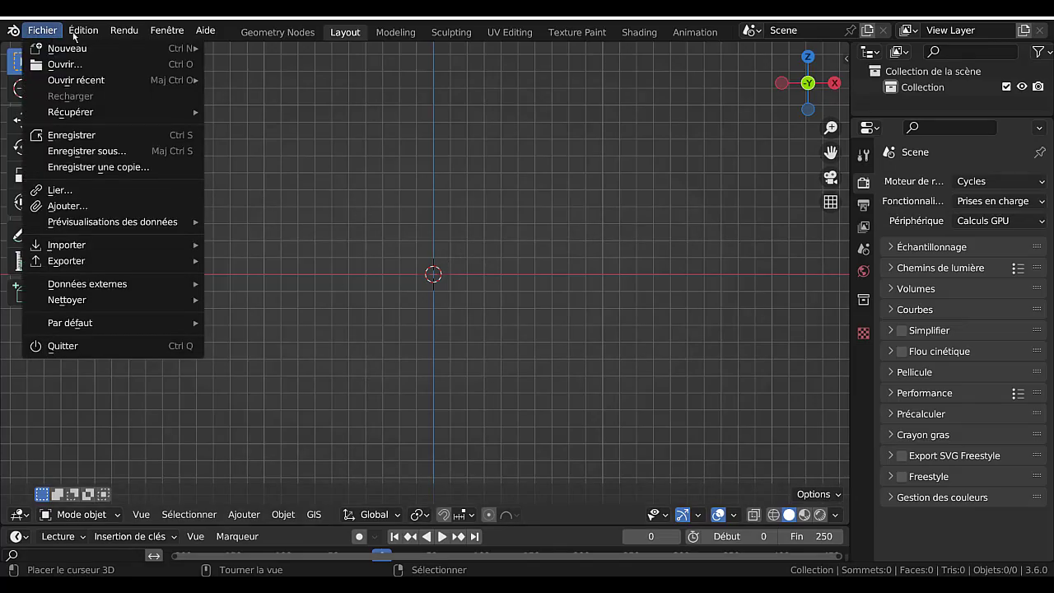
mouse_move(83, 29)
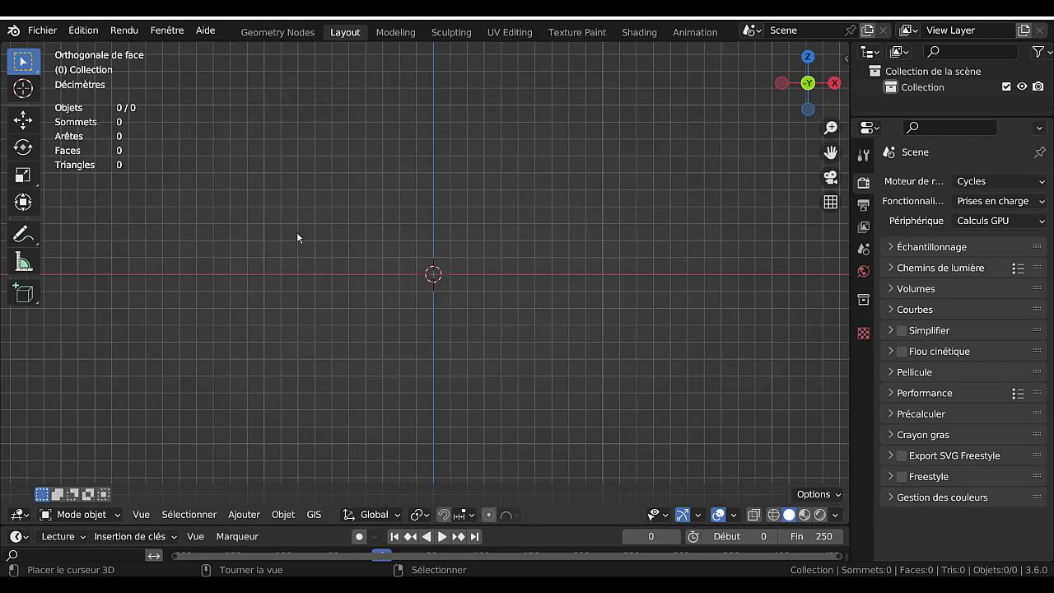
key("q")
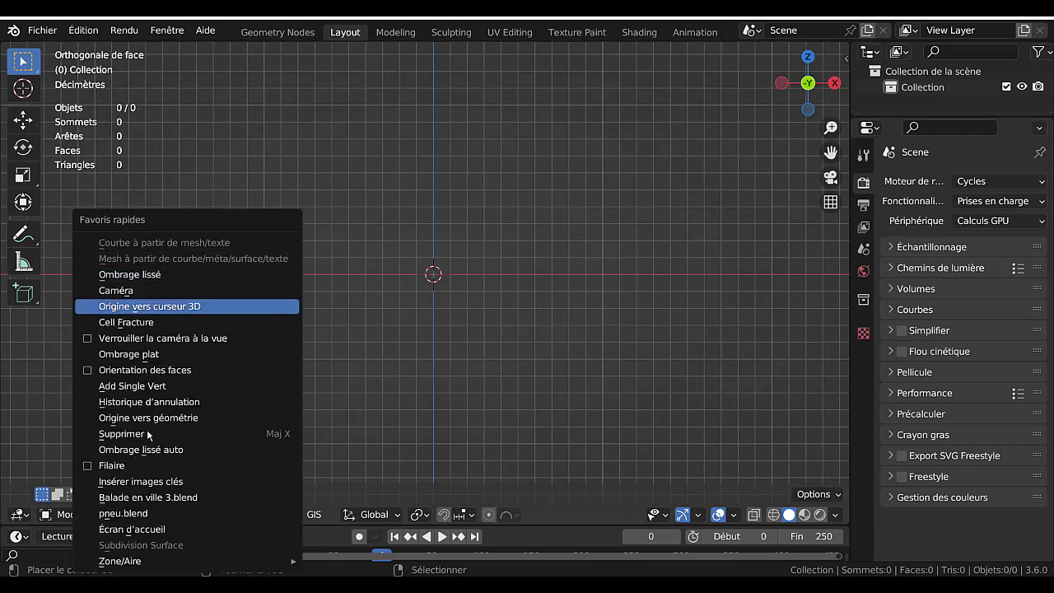
left_click(121, 530)
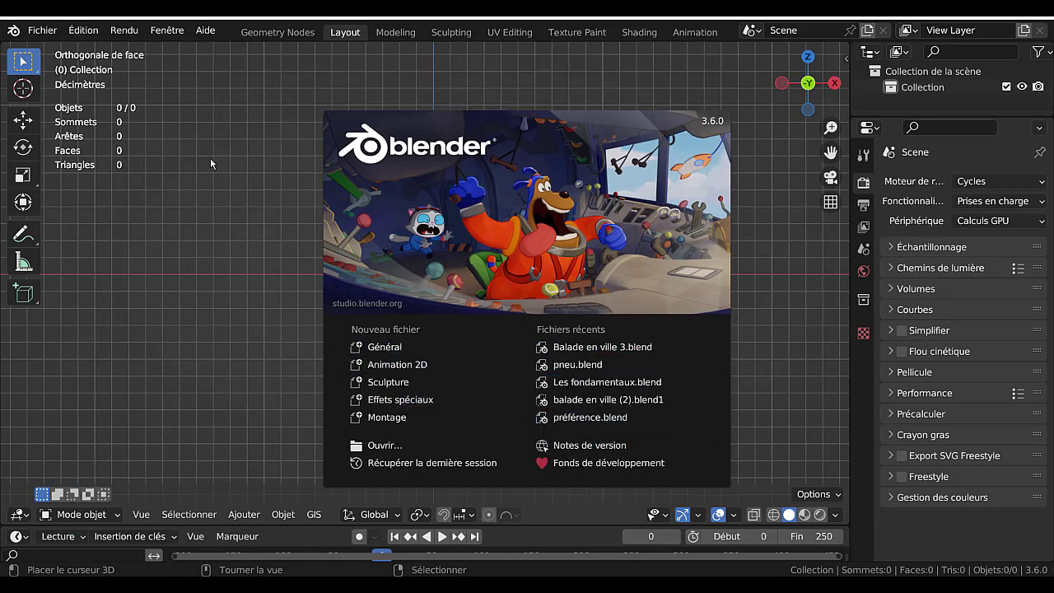
left_click(236, 211)
key("q")
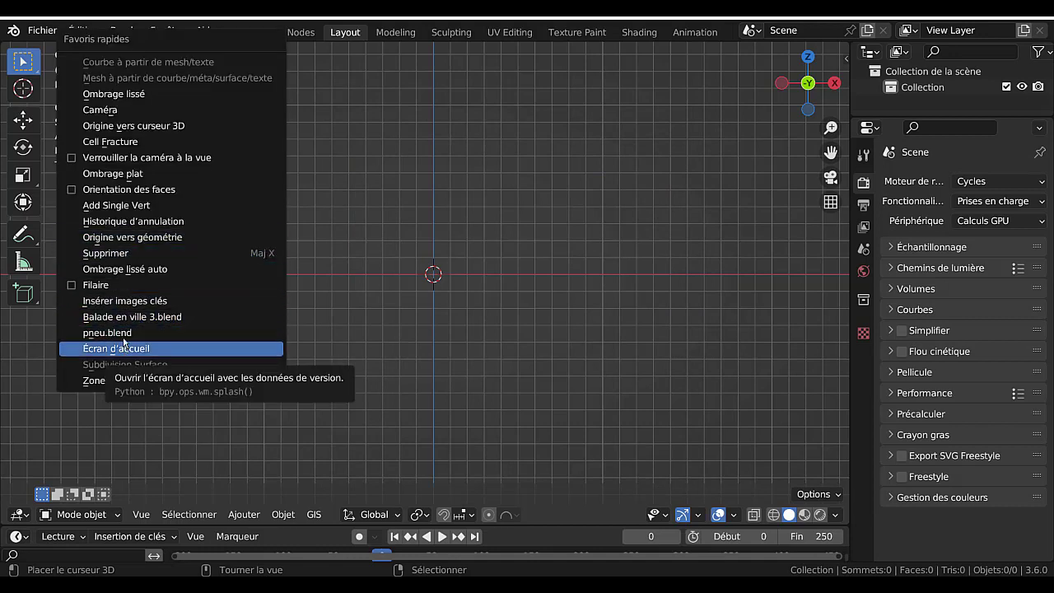
key("Escape")
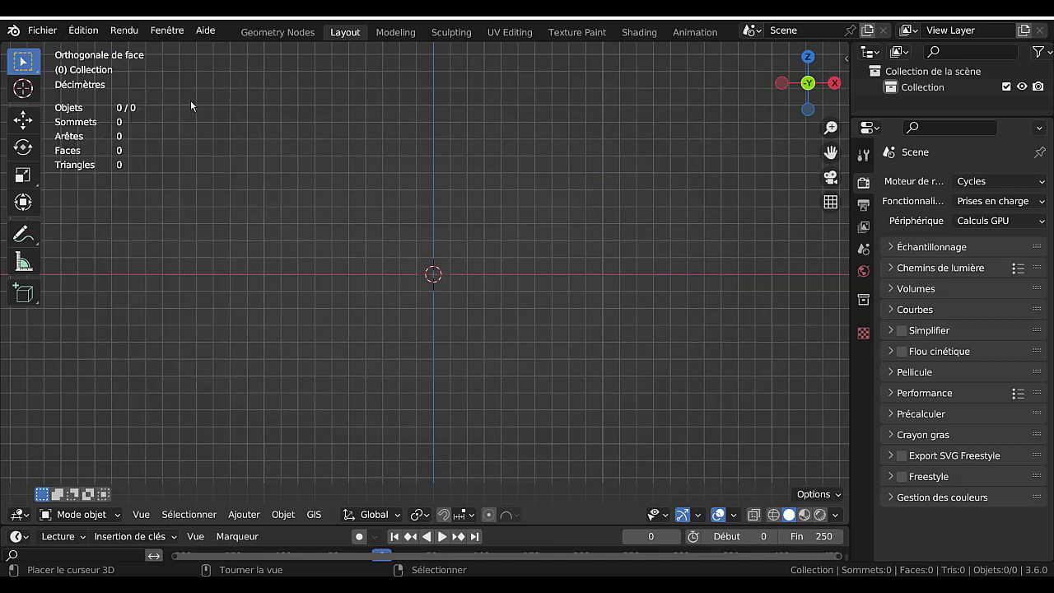
- Add the Préférences command to the quick favorites
left_click(86, 30)
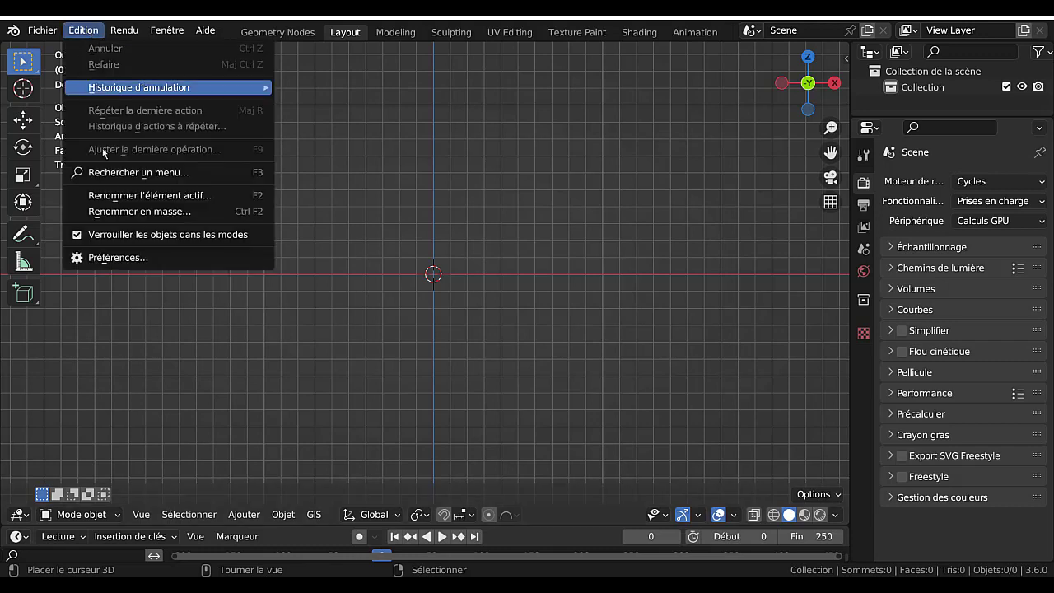
right_click(111, 257)
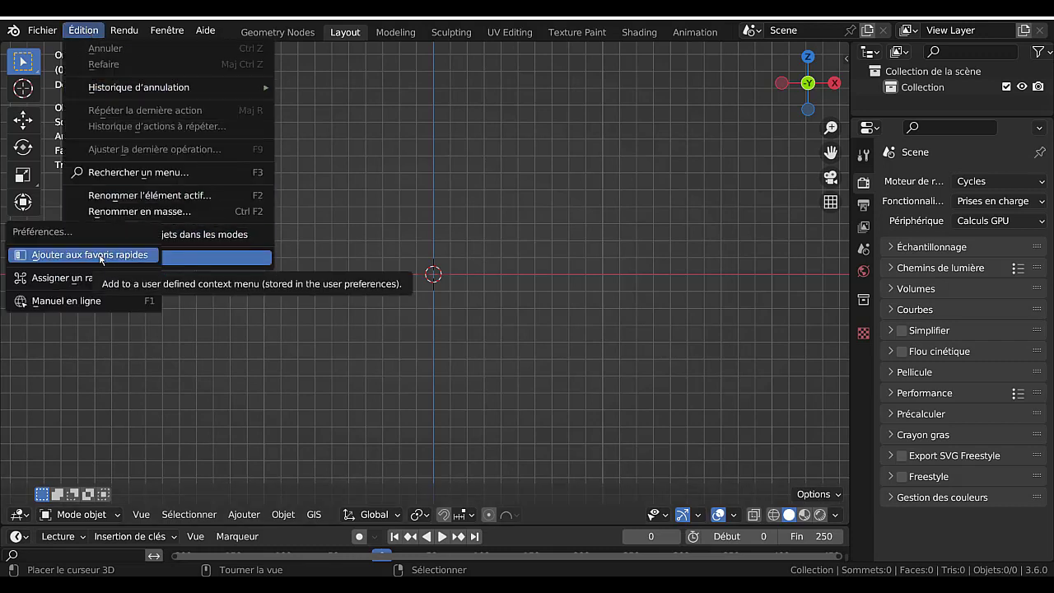
key("Escape")
key("Escape")
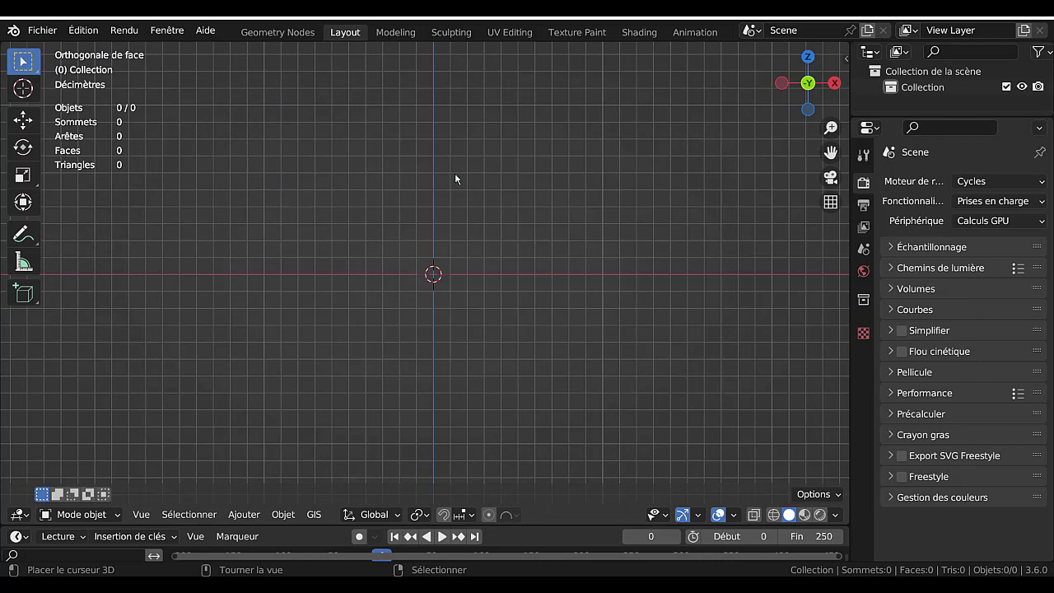
- Open the preferences from the quick favorites and reposition their window over the viewport
key("q")
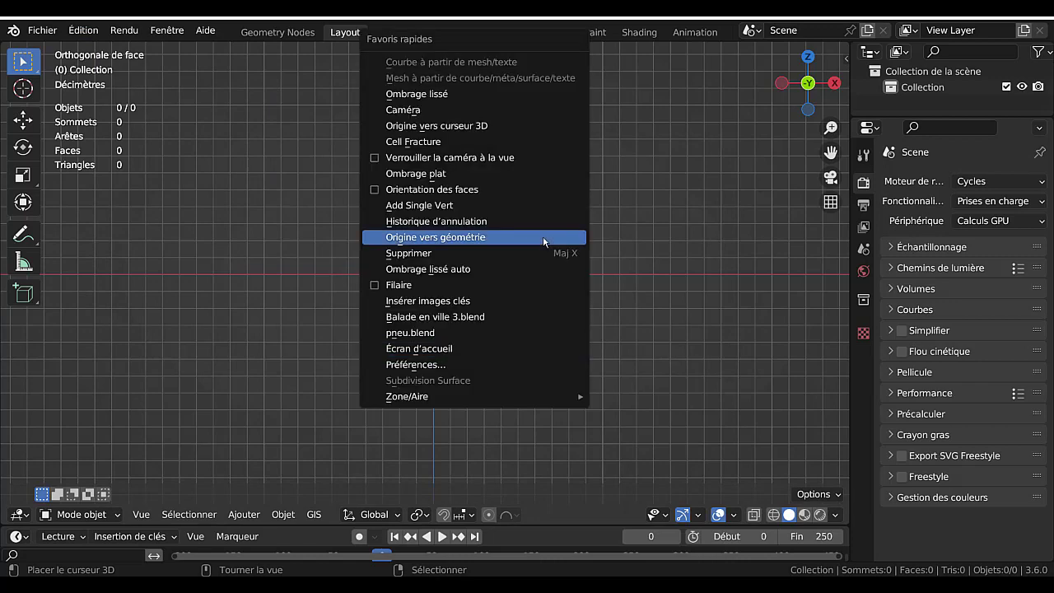
left_click(418, 365)
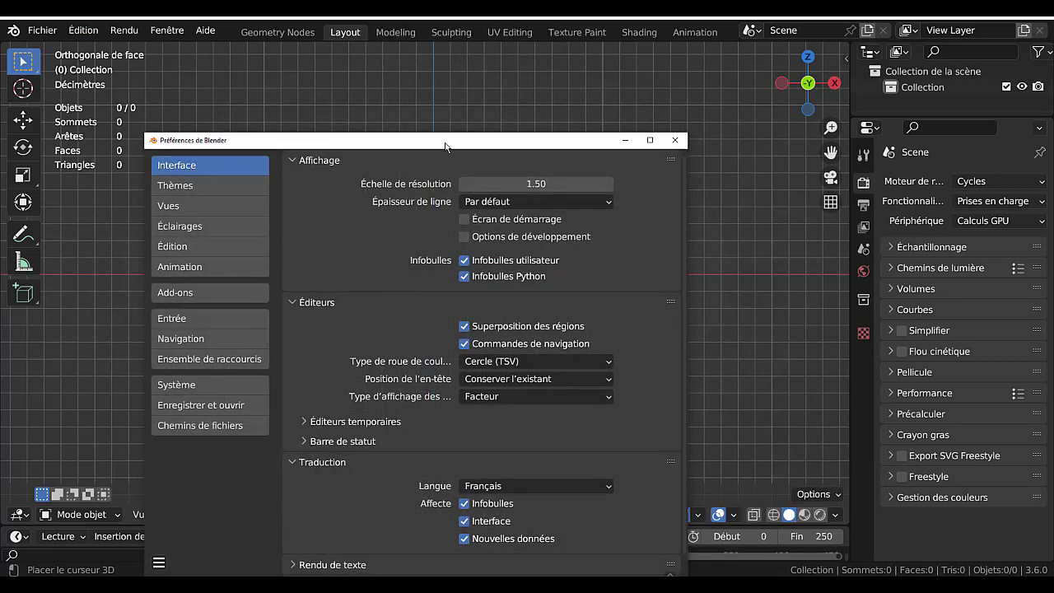
left_click_drag(444, 146, 505, 84)
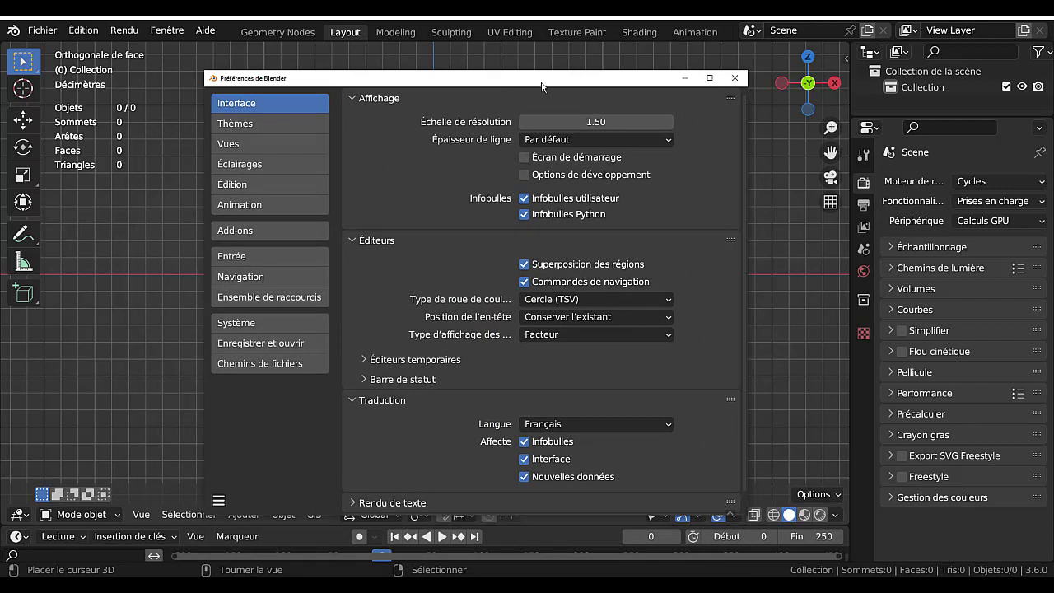
left_click_drag(541, 84, 517, 67)
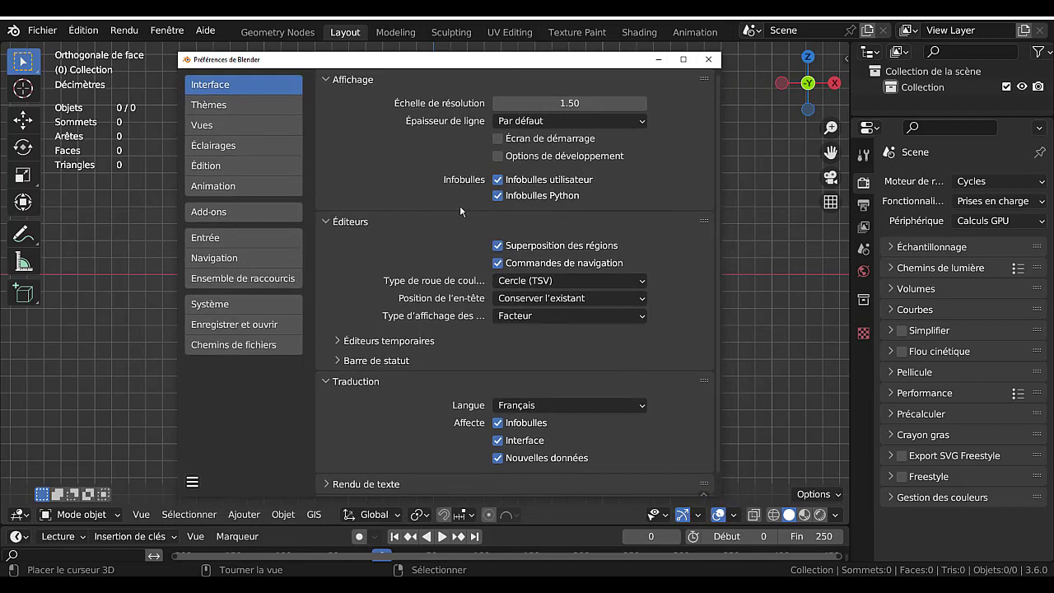
- Enable the Écran de démarrage option and widen the preferences window so the full setting labels fit
left_click(498, 138)
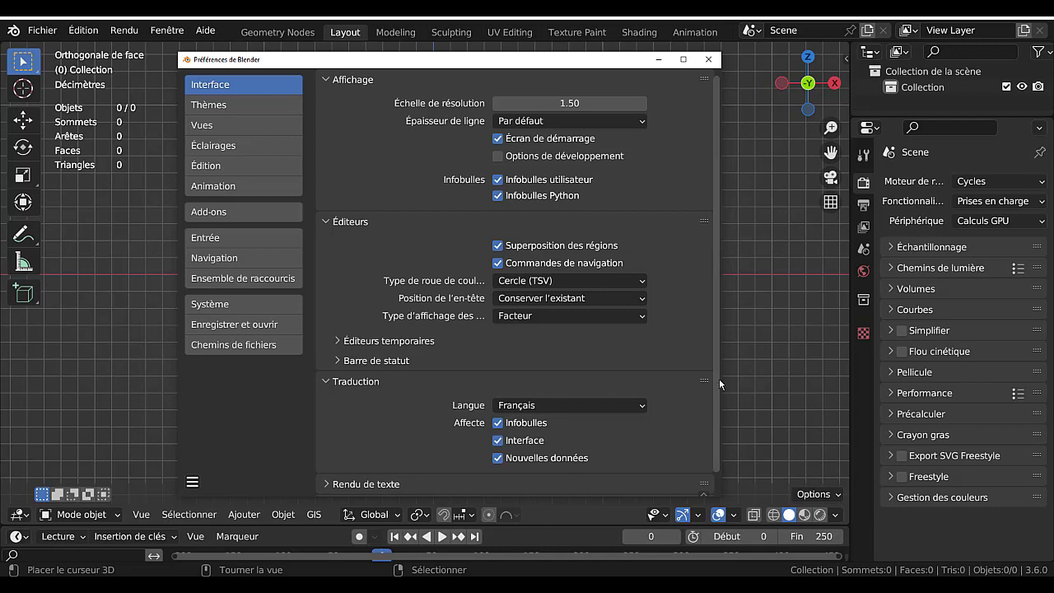
left_click_drag(723, 374, 837, 366)
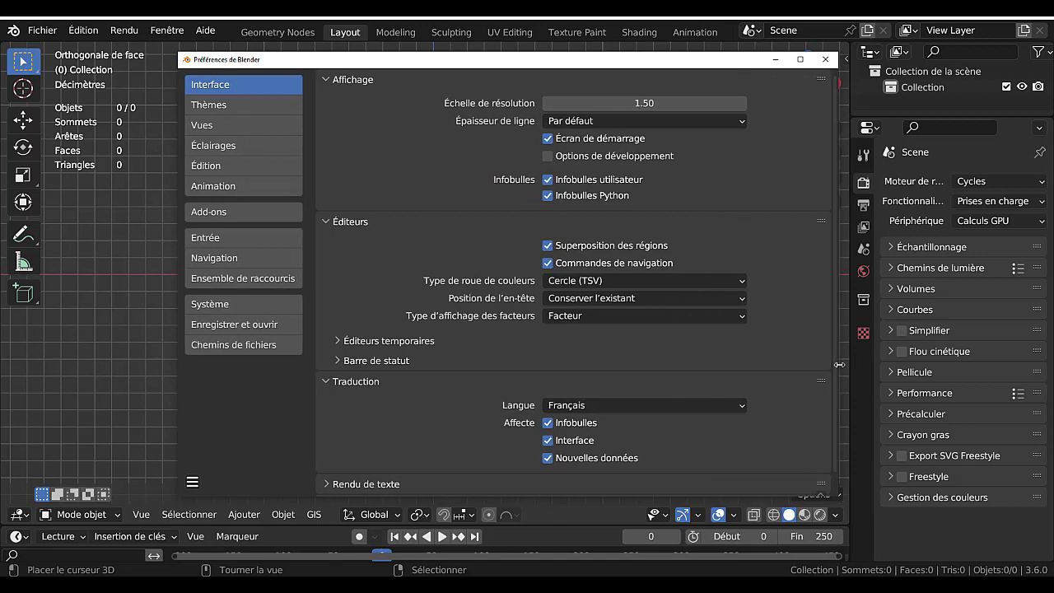
left_click_drag(514, 63, 461, 51)
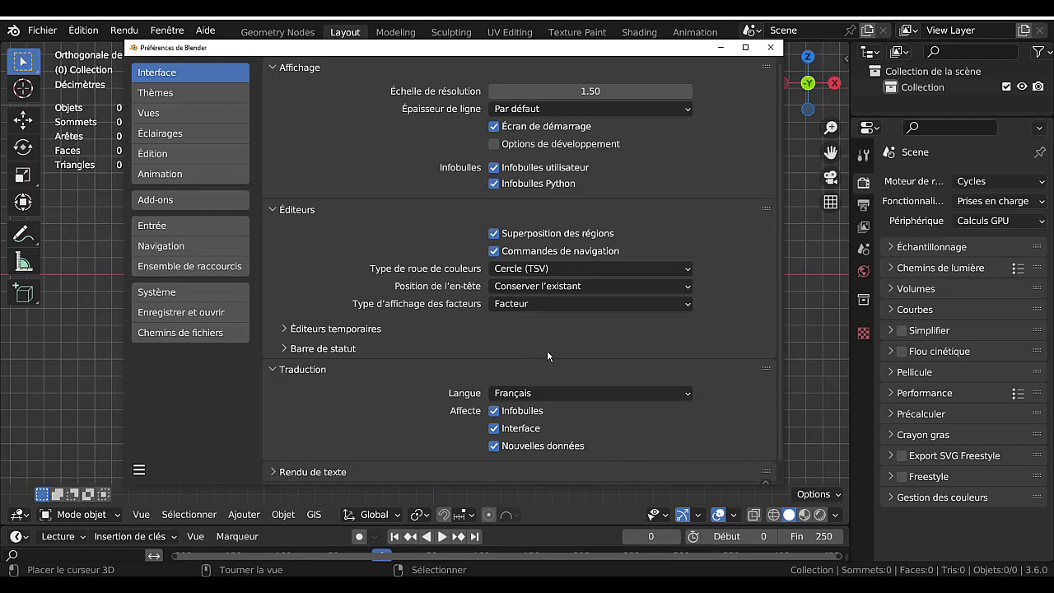
- Try the interface in English, and restore Français as the language
left_click(549, 393)
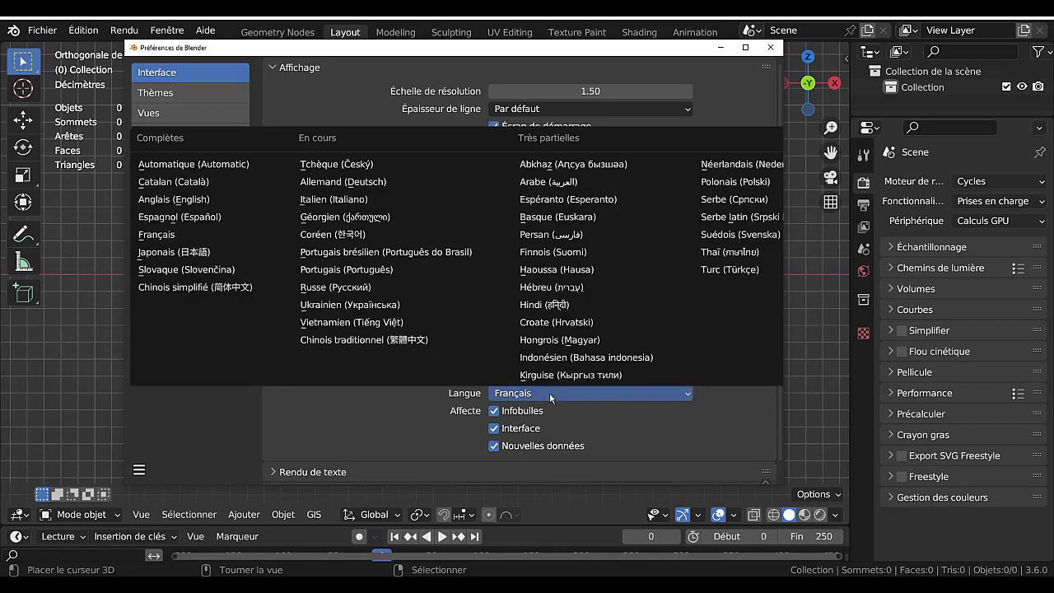
left_click(163, 201)
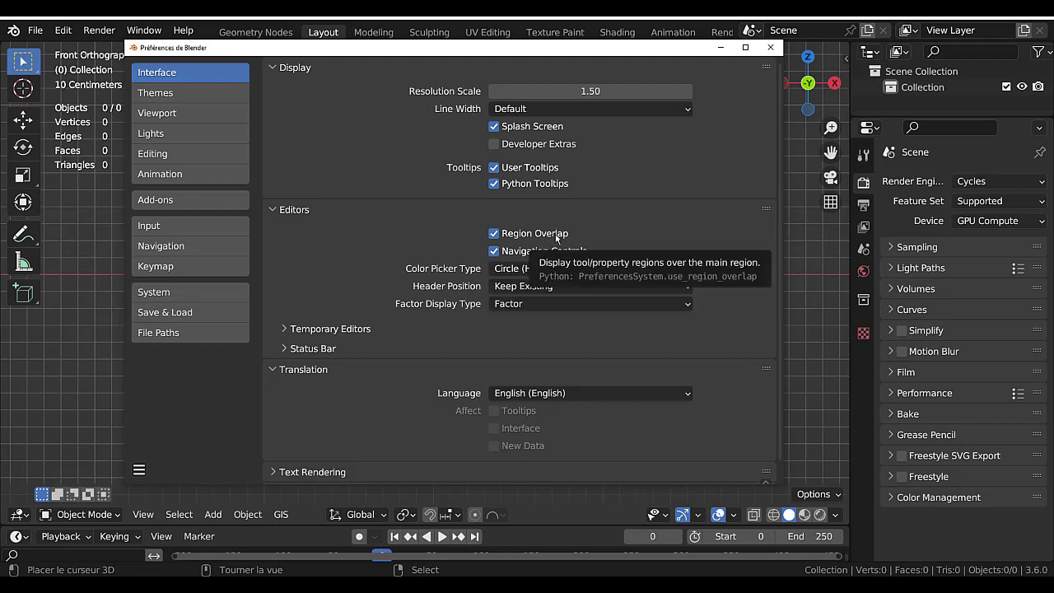
left_click(560, 393)
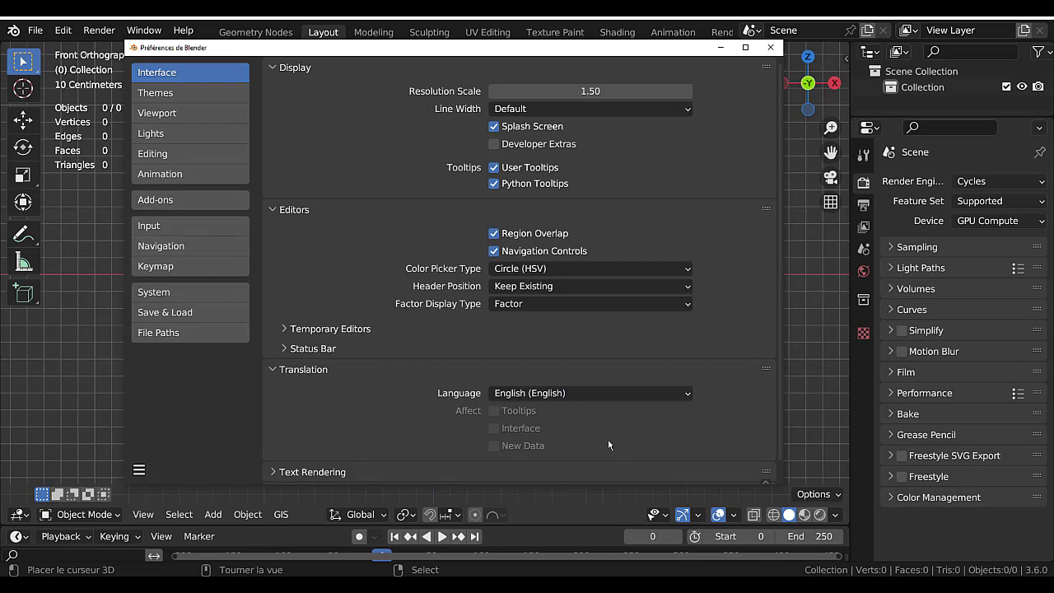
left_click(590, 393)
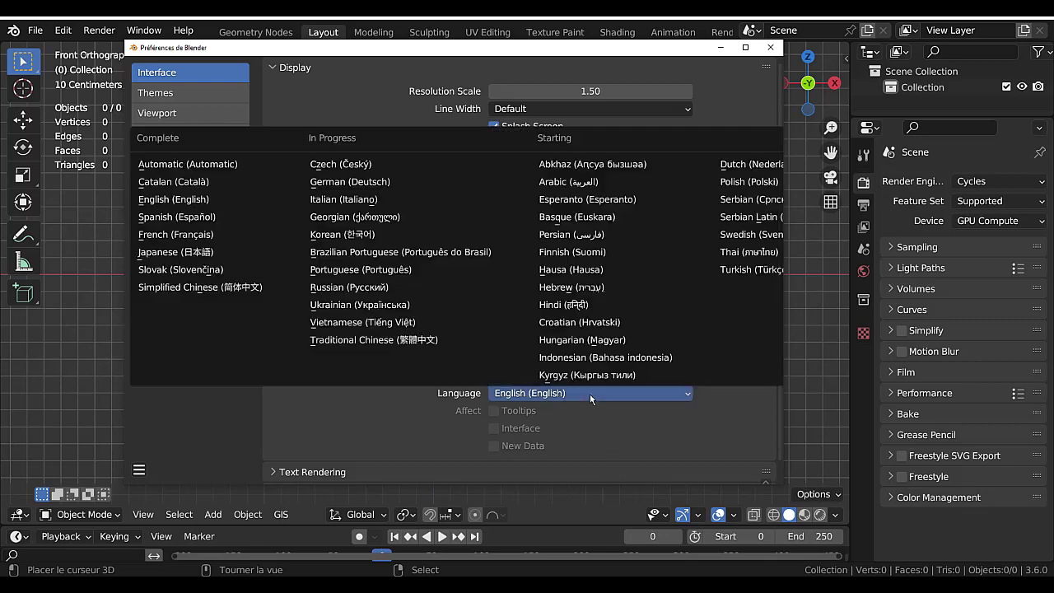
left_click(180, 236)
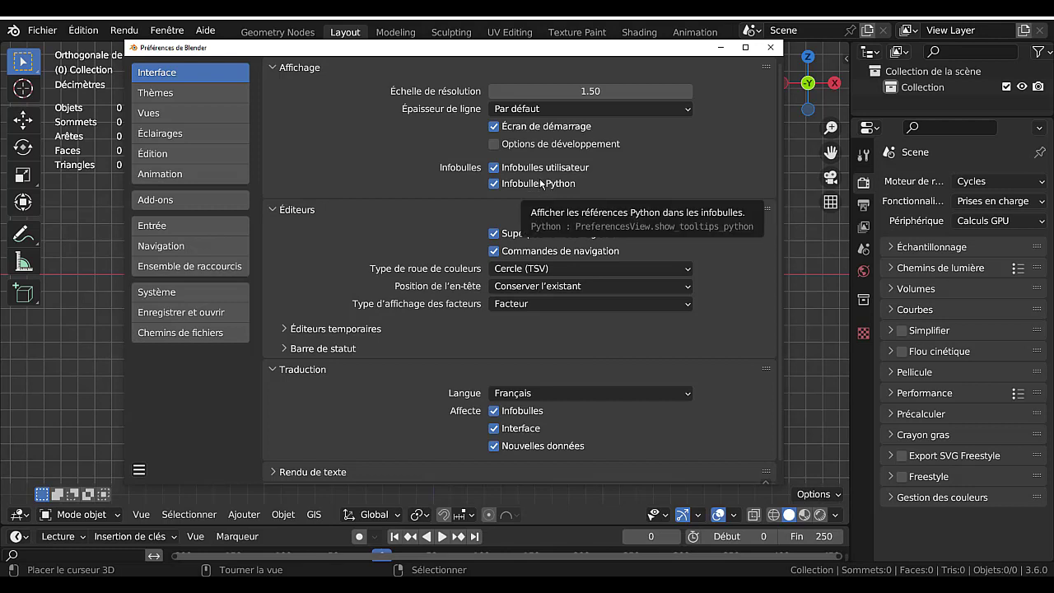
- Disable Infobulles Python, set the factor display type to Pourcentage, and close the preferences
left_click(493, 184)
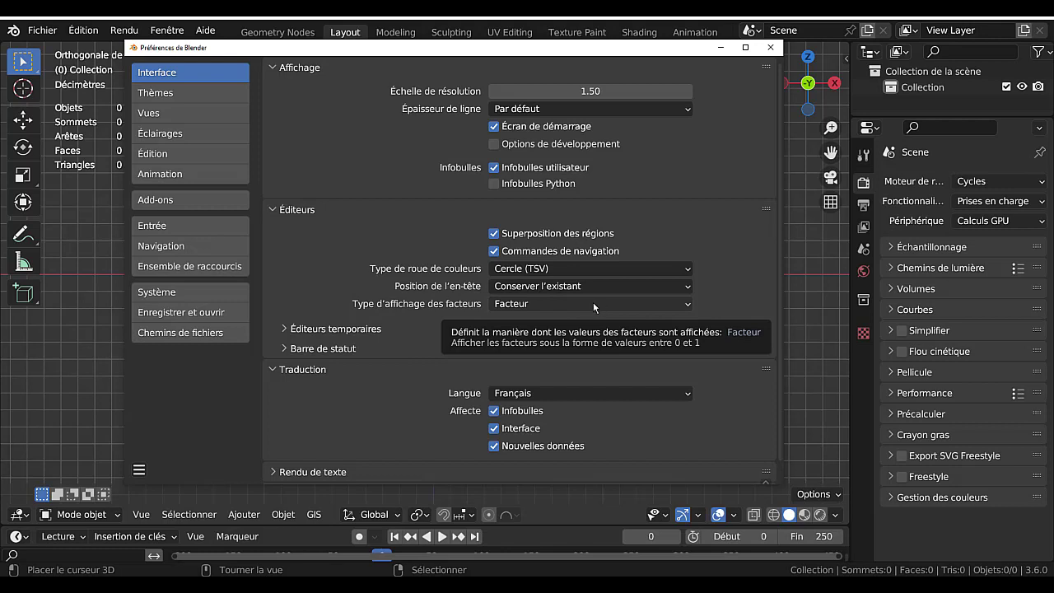
left_click(594, 303)
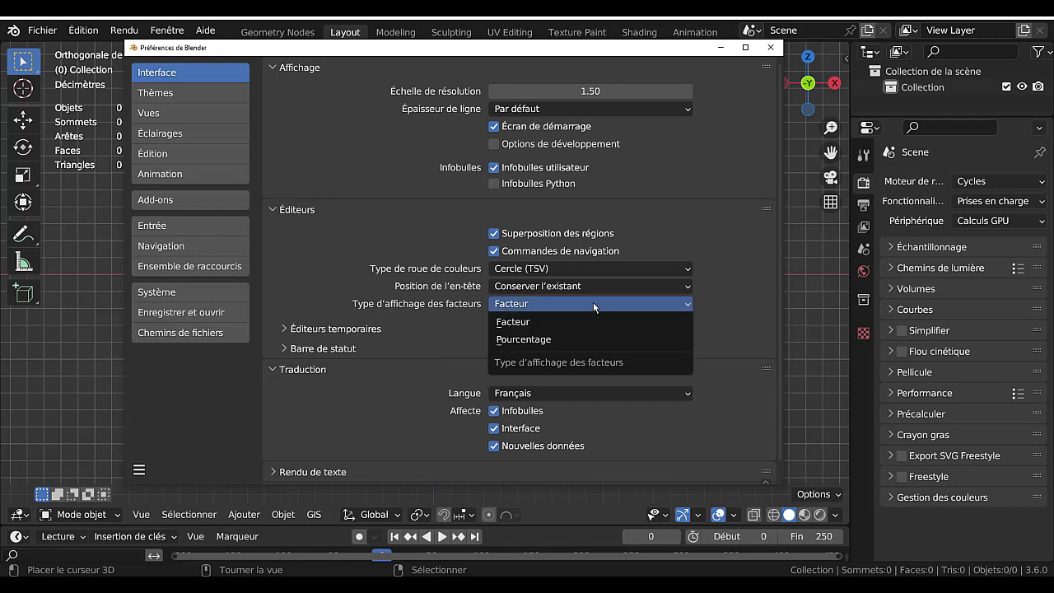
left_click(565, 338)
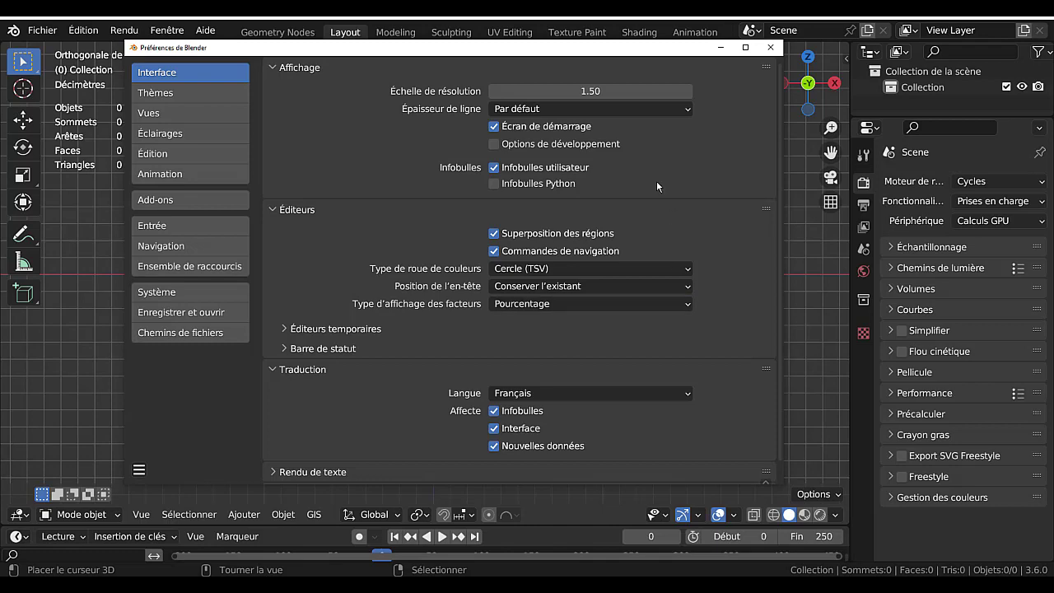
left_click_drag(642, 53, 655, 86)
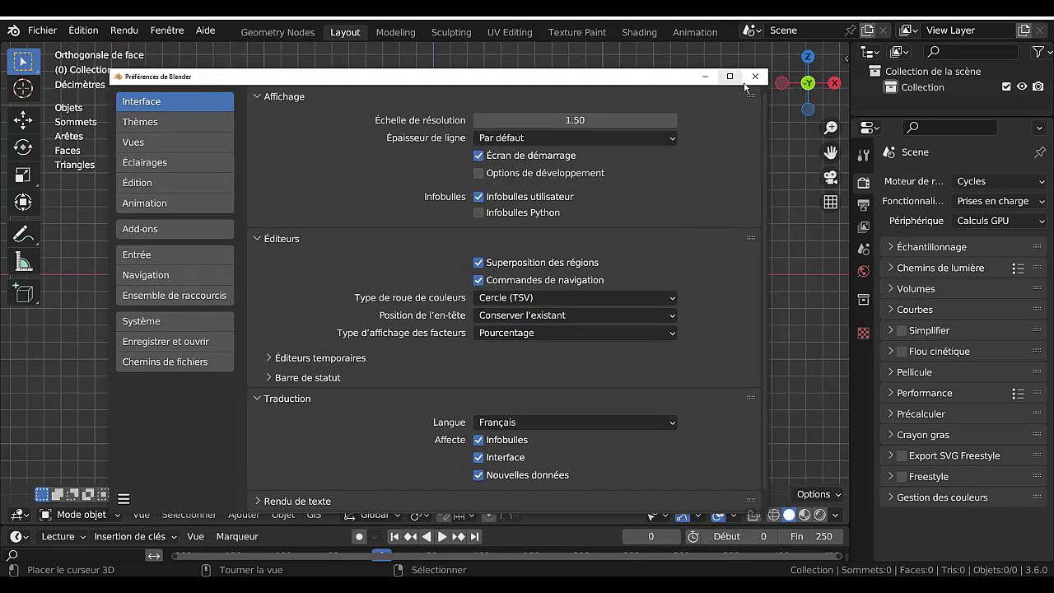
left_click(783, 80)
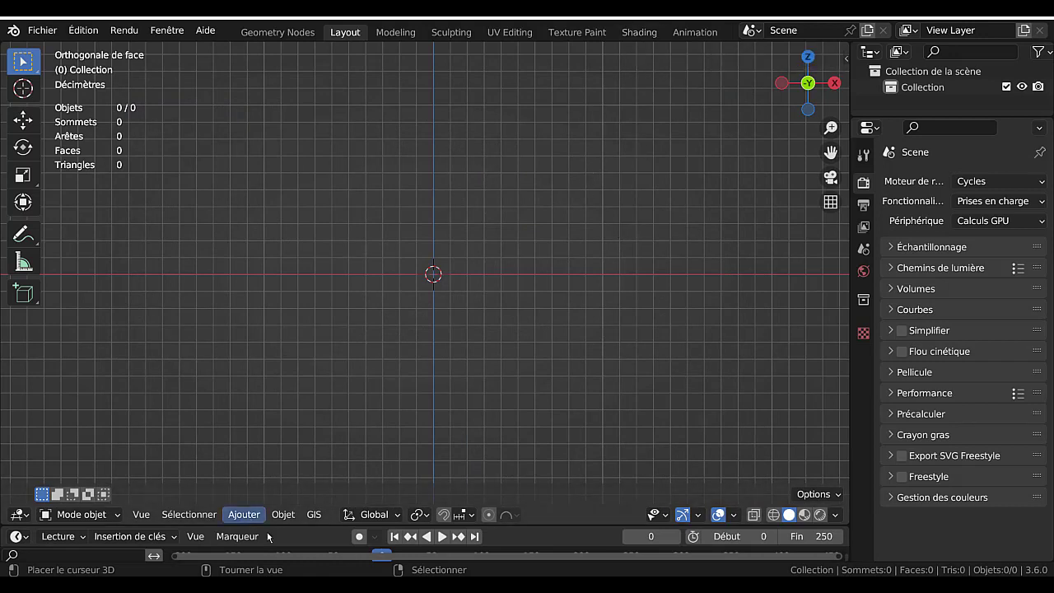
- Add a cube to the scene and expand its creation settings, with the properties editor widened
left_click(283, 515)
mouse_move(244, 514)
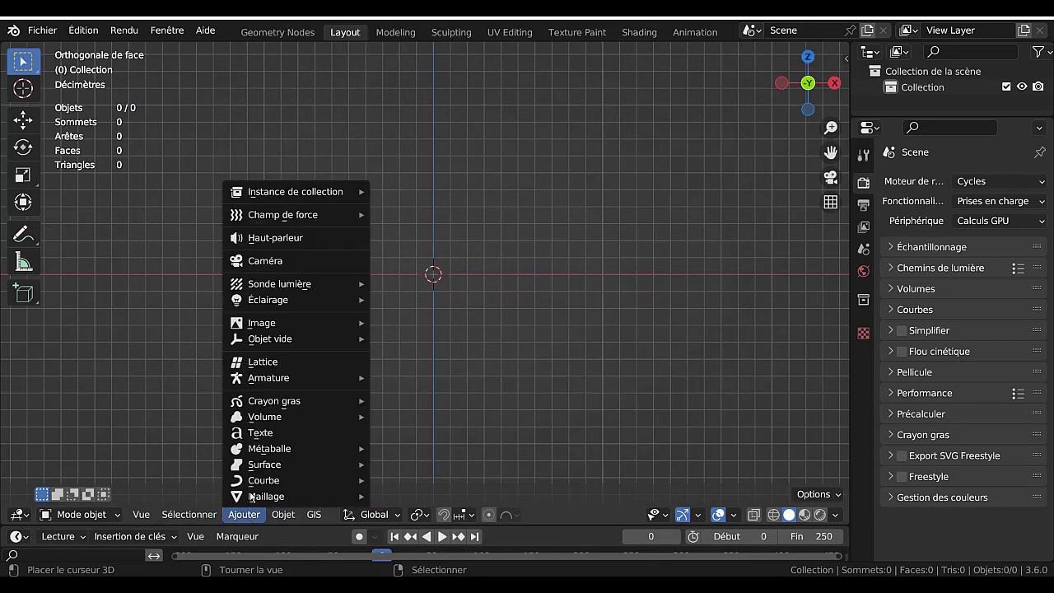
mouse_move(266, 496)
left_click(403, 50)
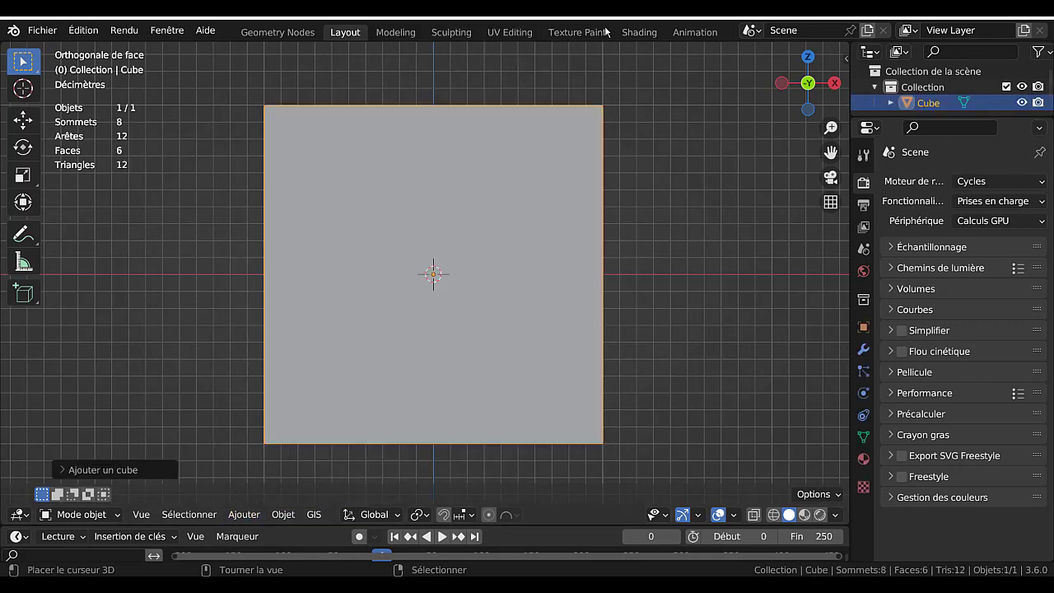
scroll(667, 159, "down", 5)
middle_click_drag(667, 159, 610, 233)
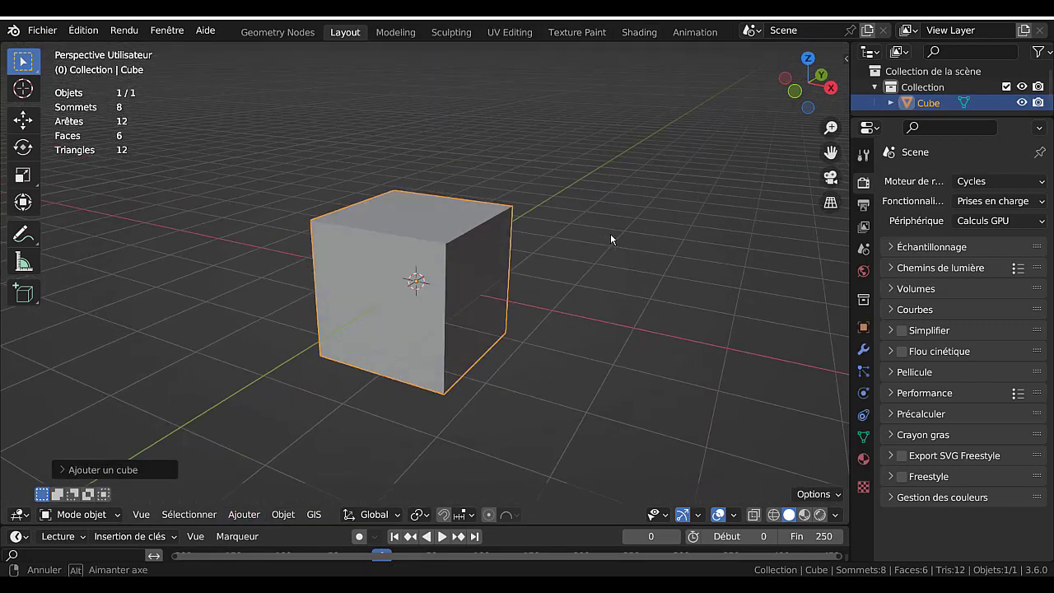
left_click_drag(852, 414, 786, 414)
left_click(102, 472)
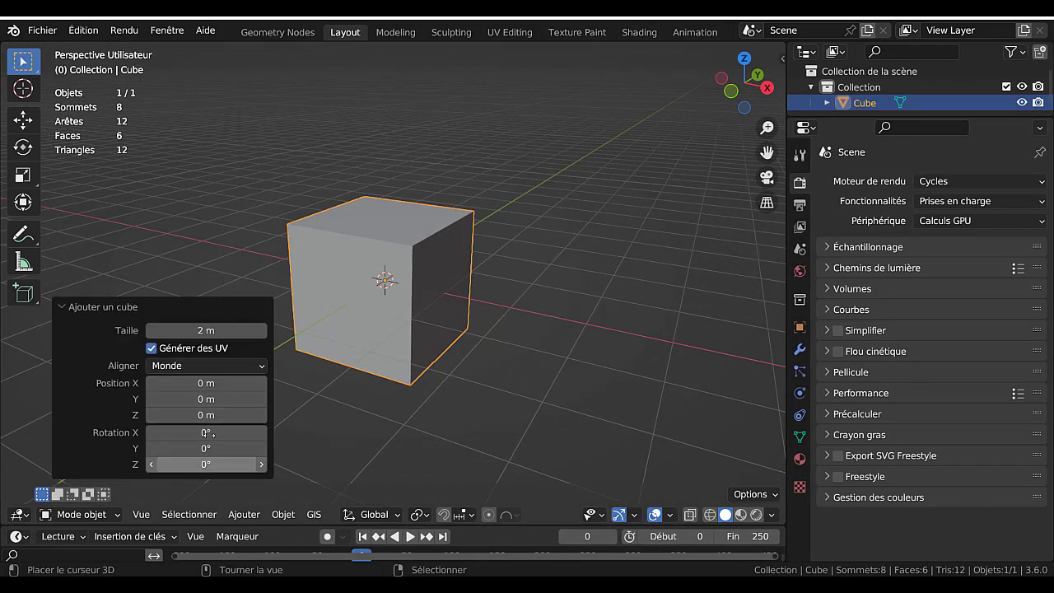
- Create a new material for the cube in the Shading workspace and enlarge its shader node's values
left_click(638, 32)
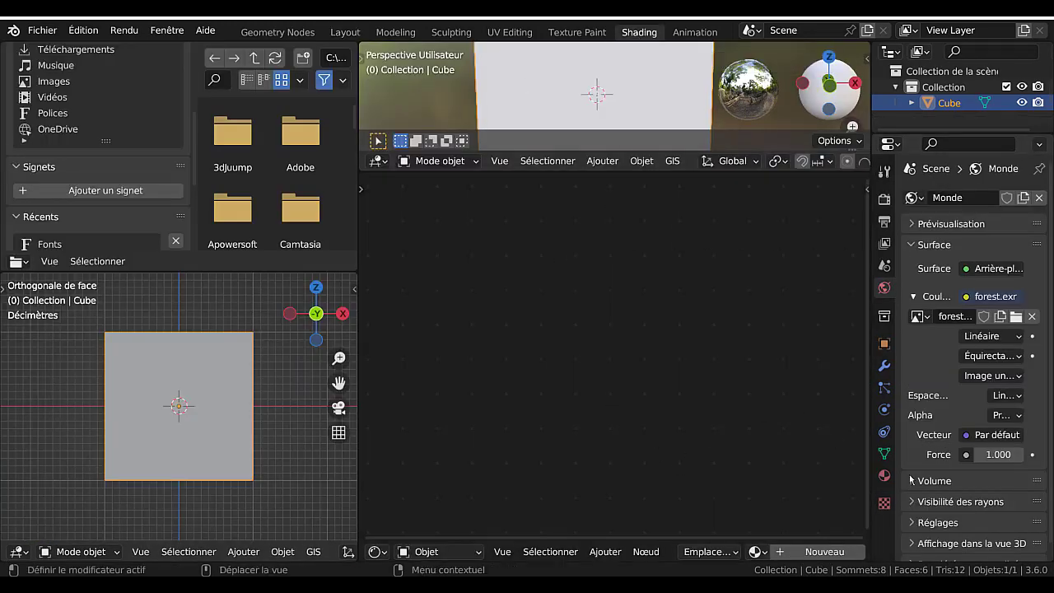
left_click(885, 476)
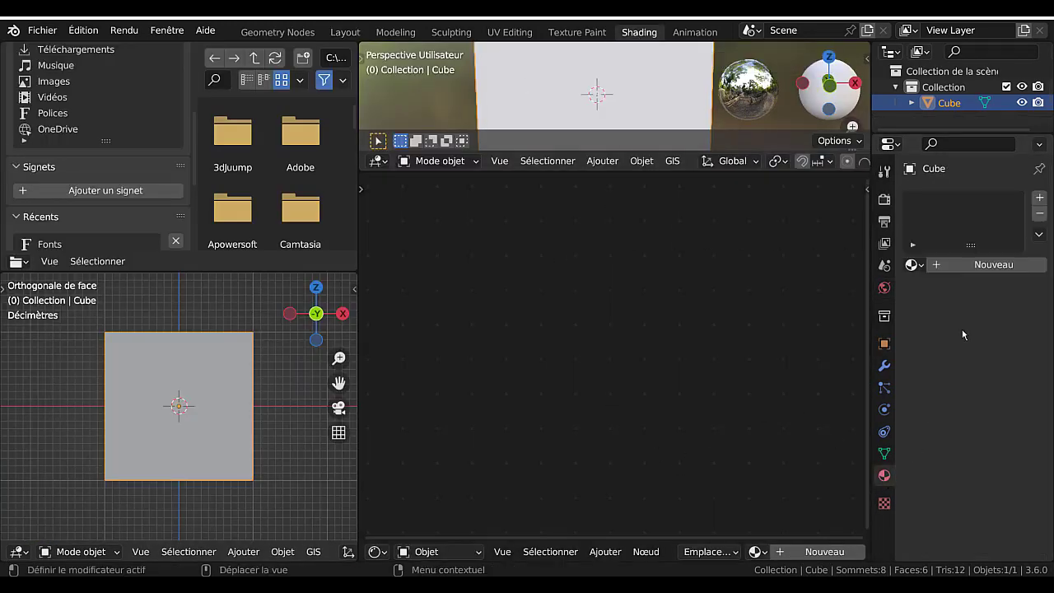
left_click(982, 266)
scroll(753, 438, "up", 4)
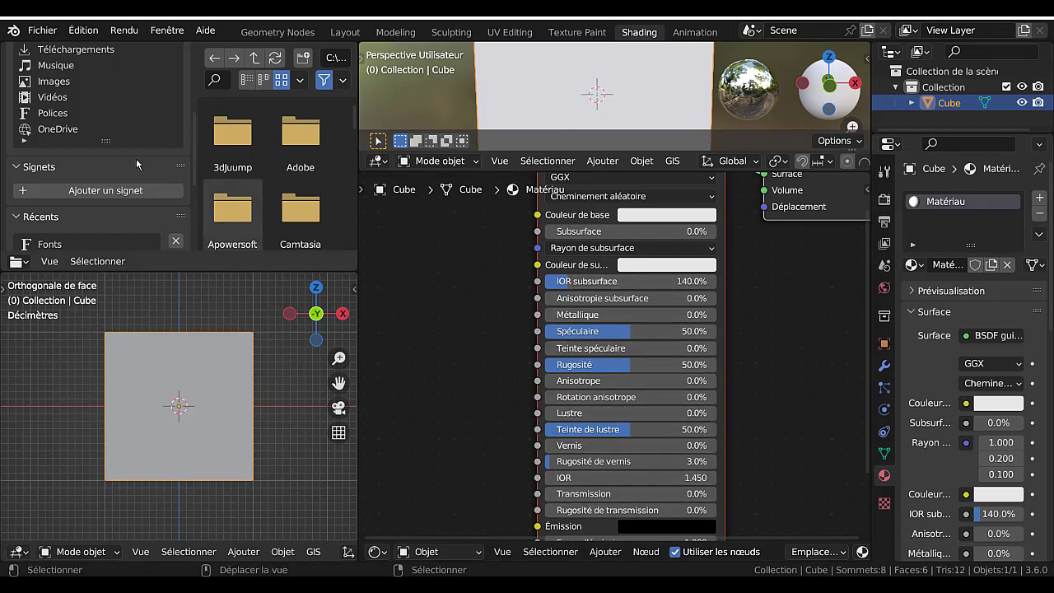
- Reopen the preferences from the quick favorites and set the factor display type to Facteur
key("q")
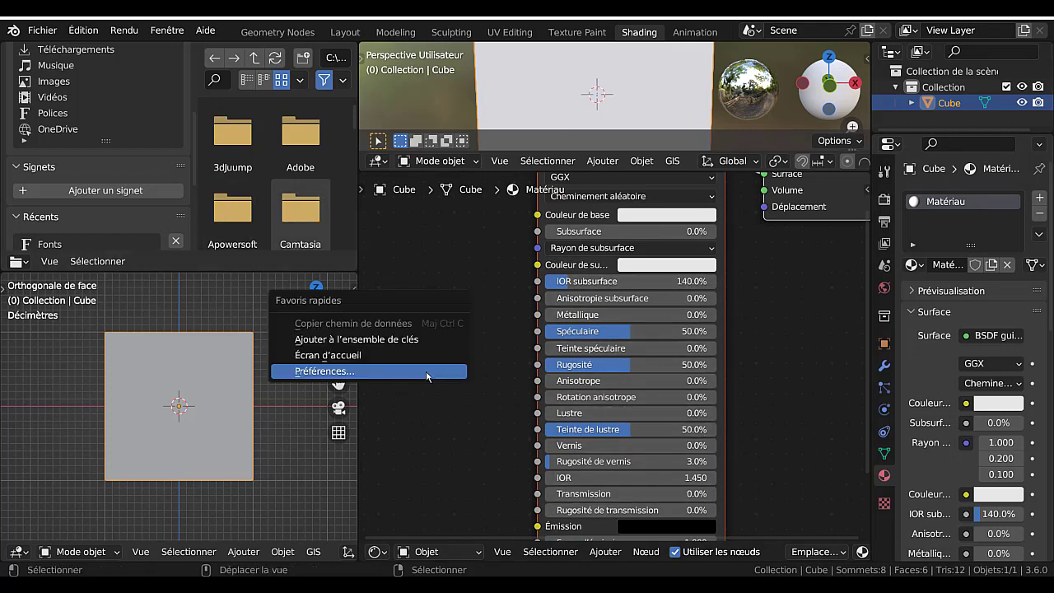
left_click(317, 372)
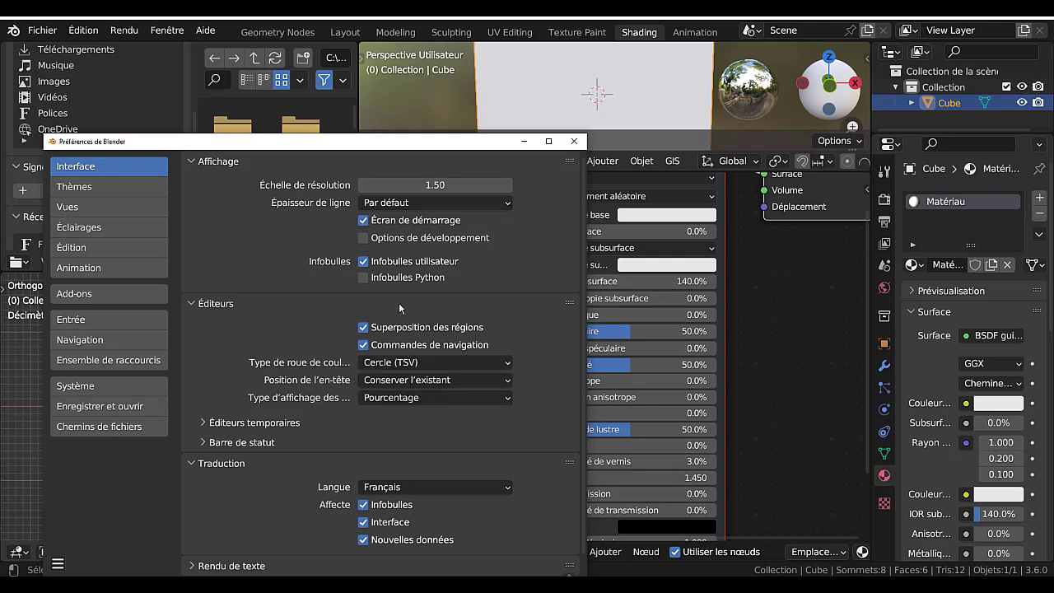
left_click(393, 397)
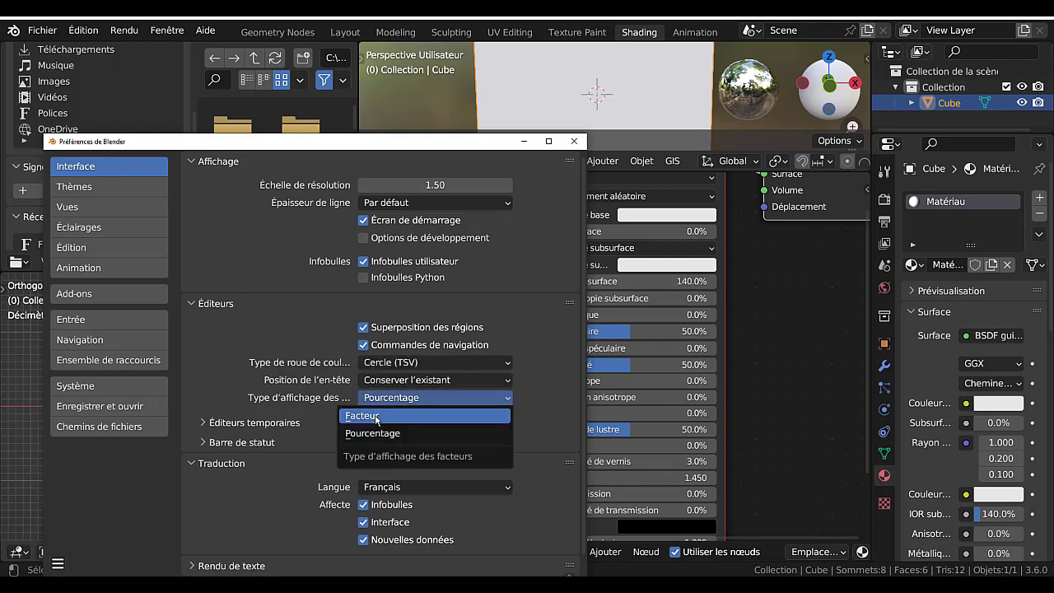
left_click(376, 418)
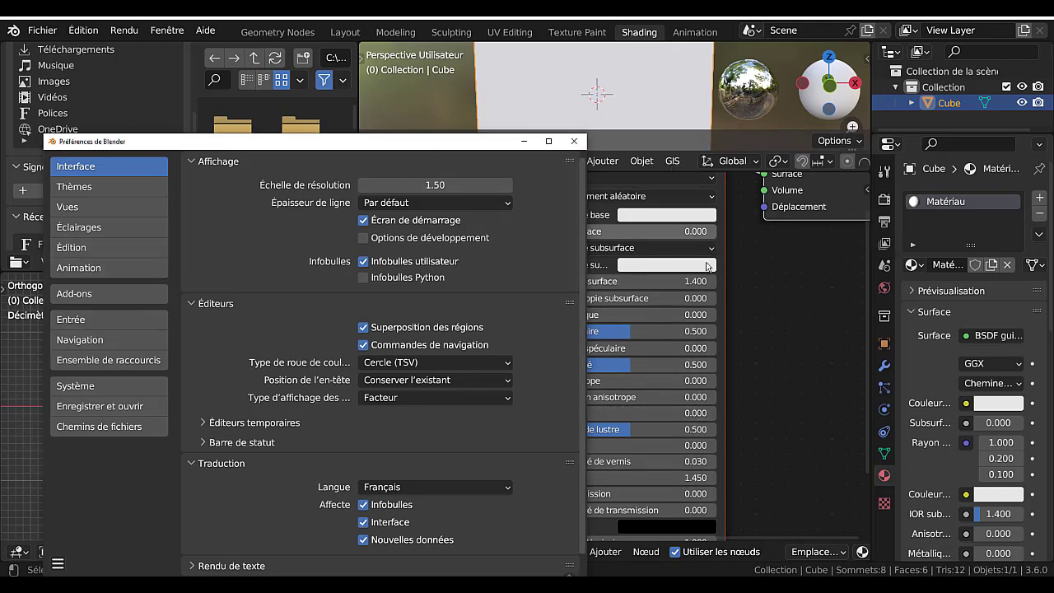
- Start a new Général file from the splash screen without saving the current changes
key("q")
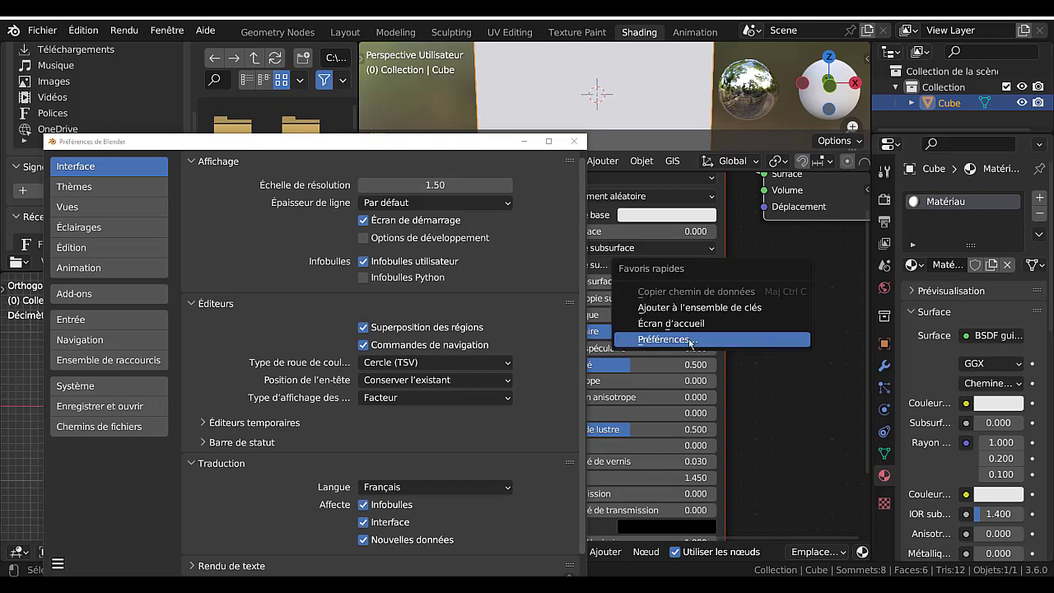
left_click_drag(315, 138, 505, 109)
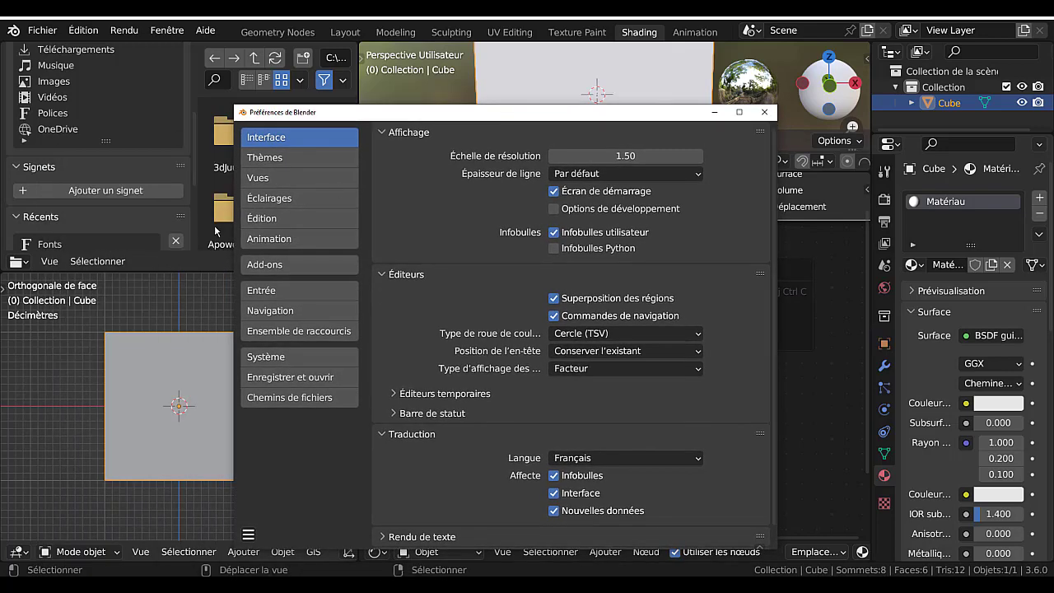
key("q")
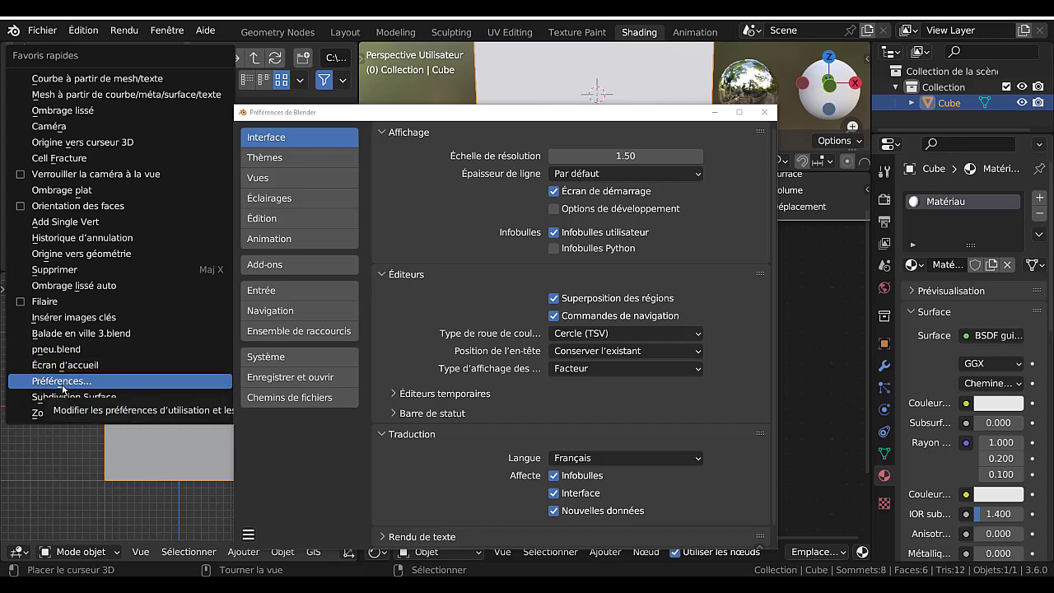
key("Escape")
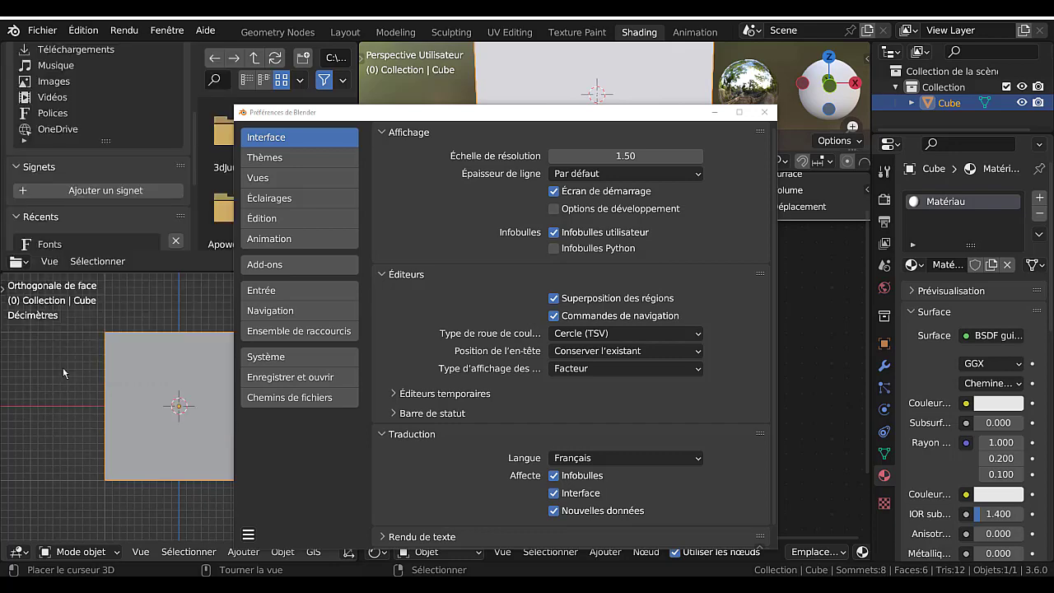
left_click_drag(492, 120, 470, 412)
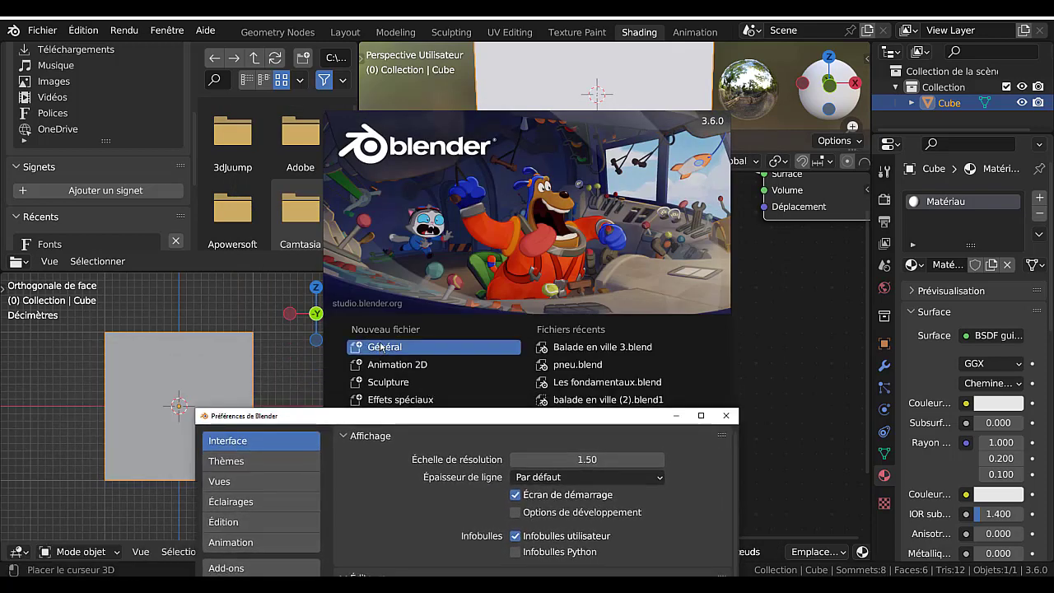
left_click(367, 347)
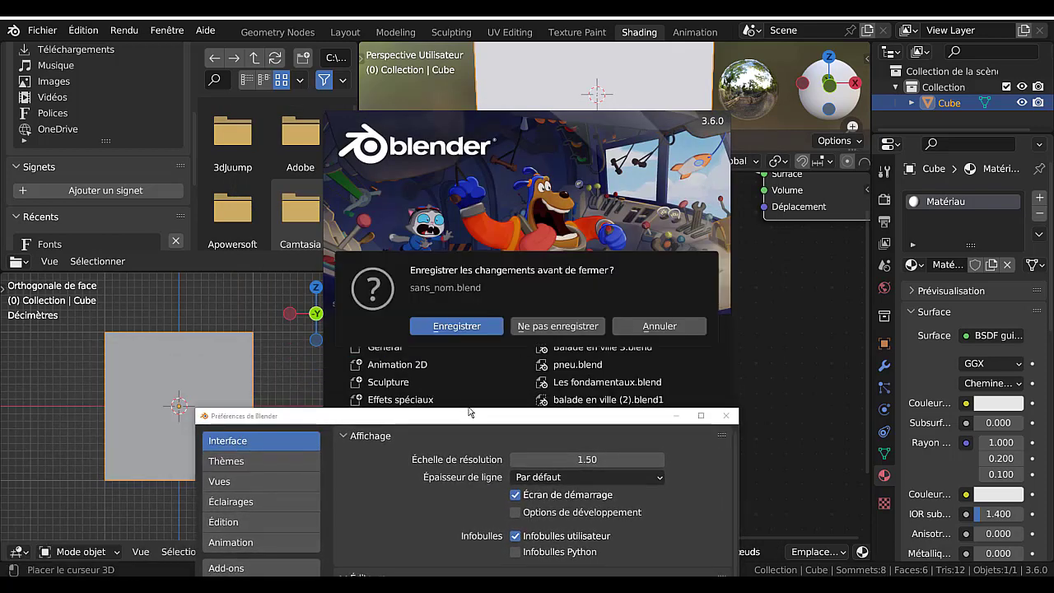
left_click(557, 326)
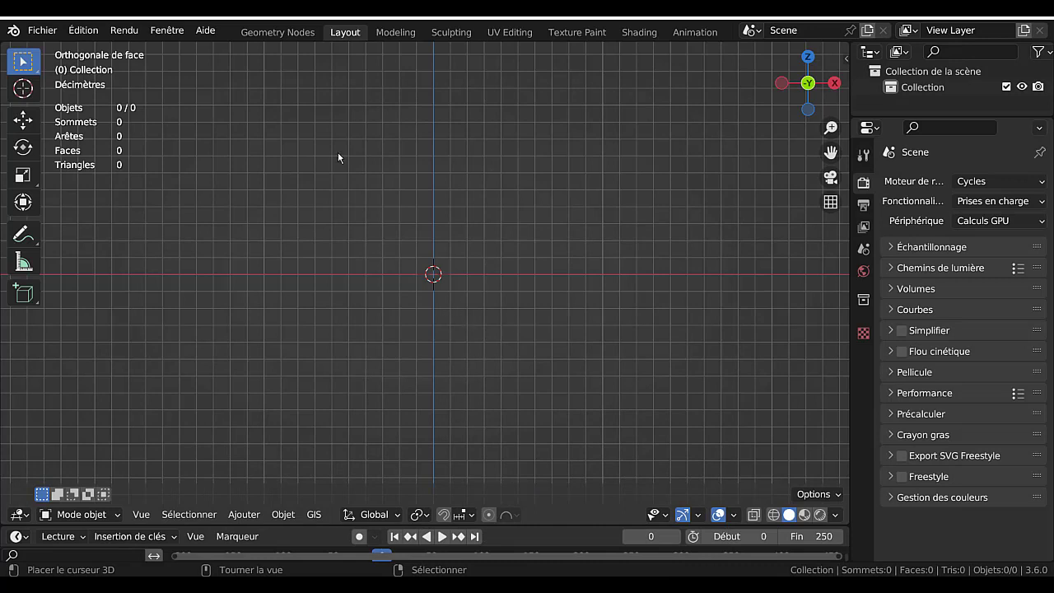
- Open the preferences from the quick favorites, try Options de développement switched on, and leave it disabled
key("q")
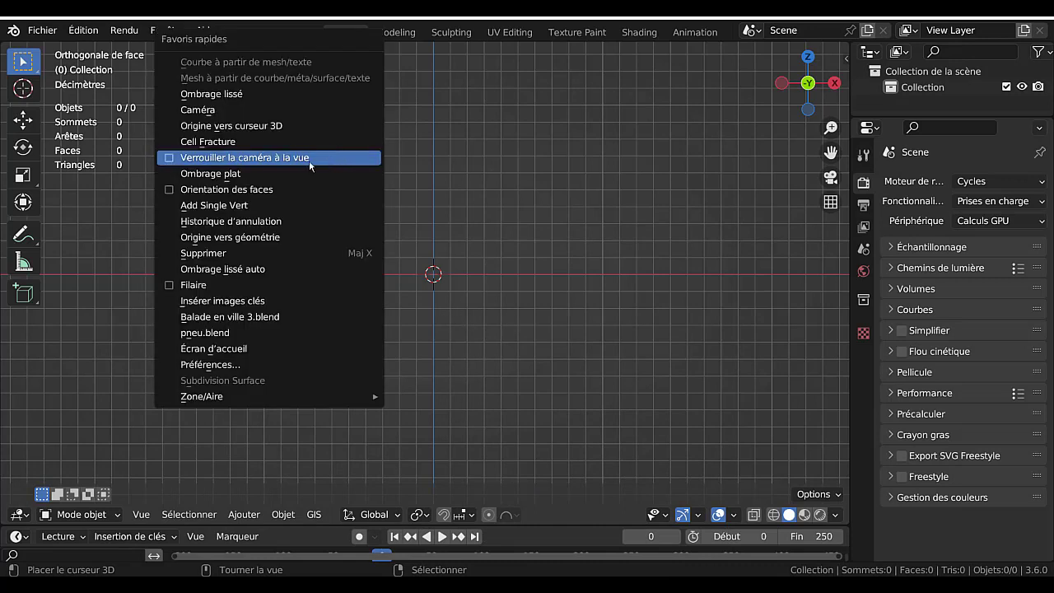
left_click(216, 364)
left_click_drag(339, 148, 533, 84)
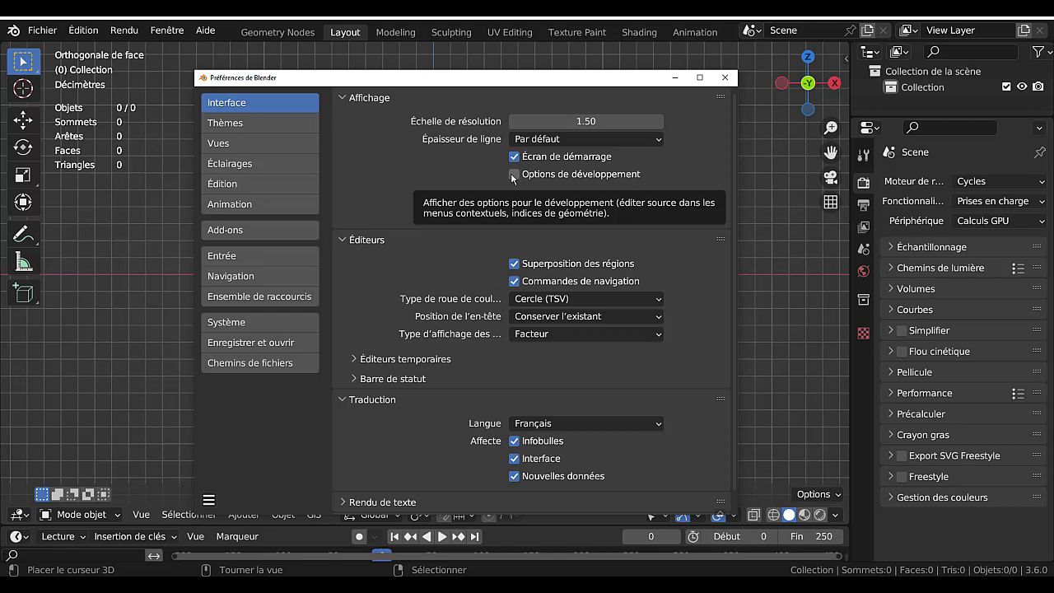
left_click(515, 174)
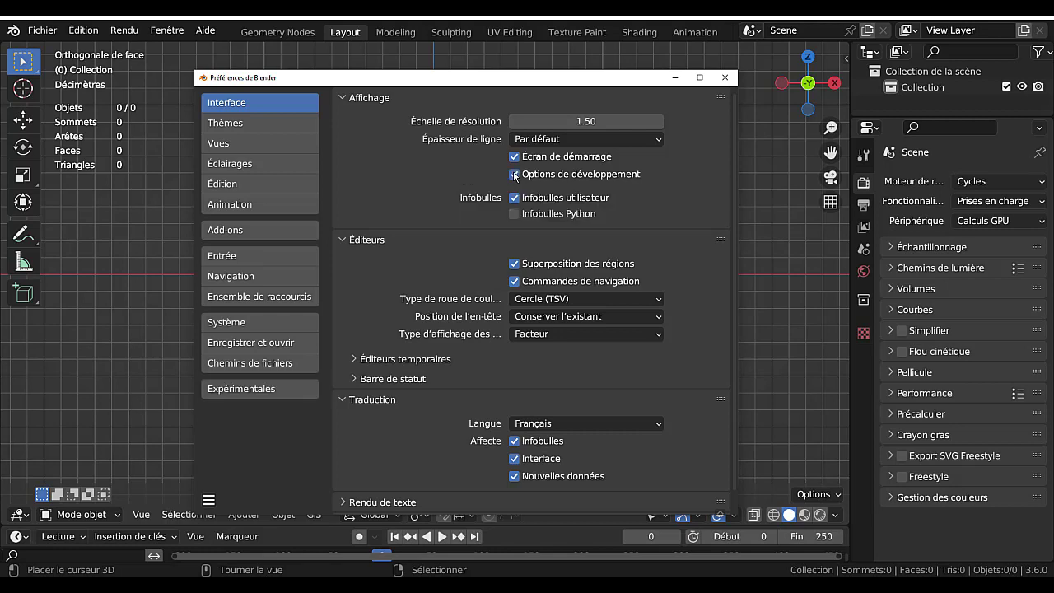
left_click(514, 174)
left_click(515, 174)
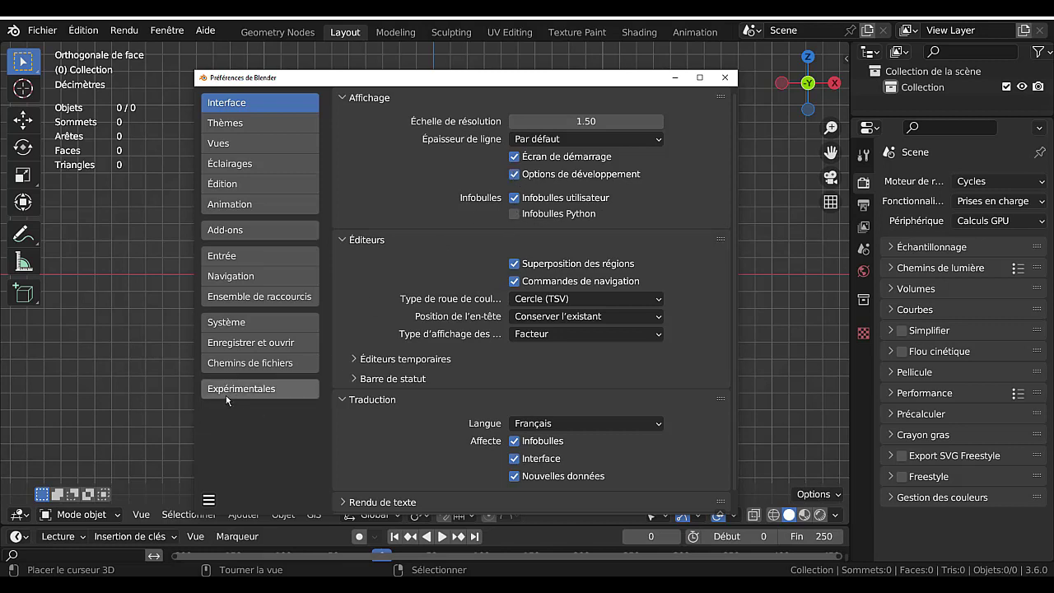
left_click(515, 175)
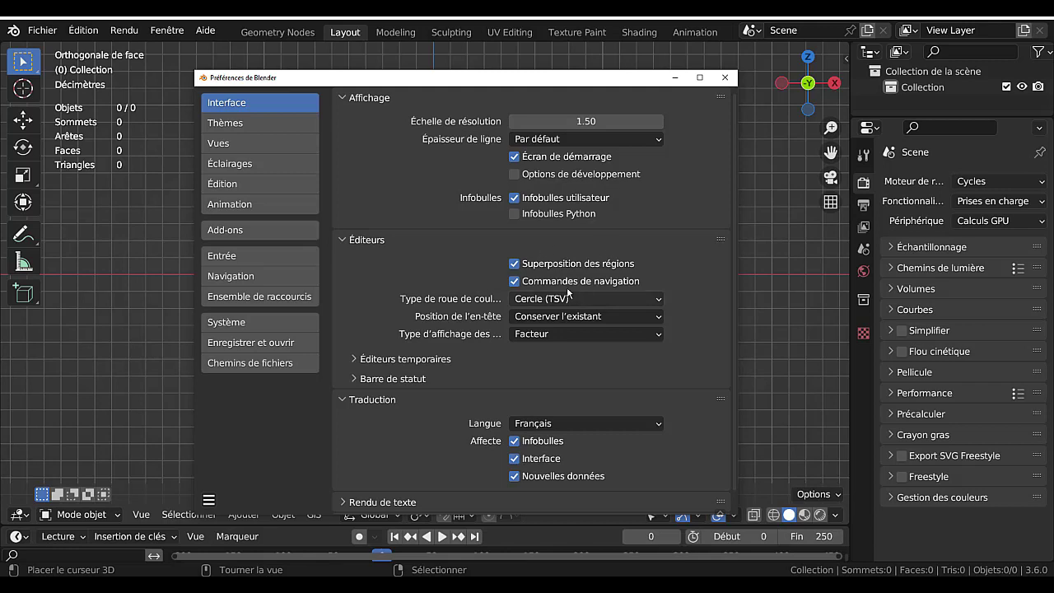
- Try the editors with Superposition des régions switched off, and leave the option enabled
left_click(514, 264)
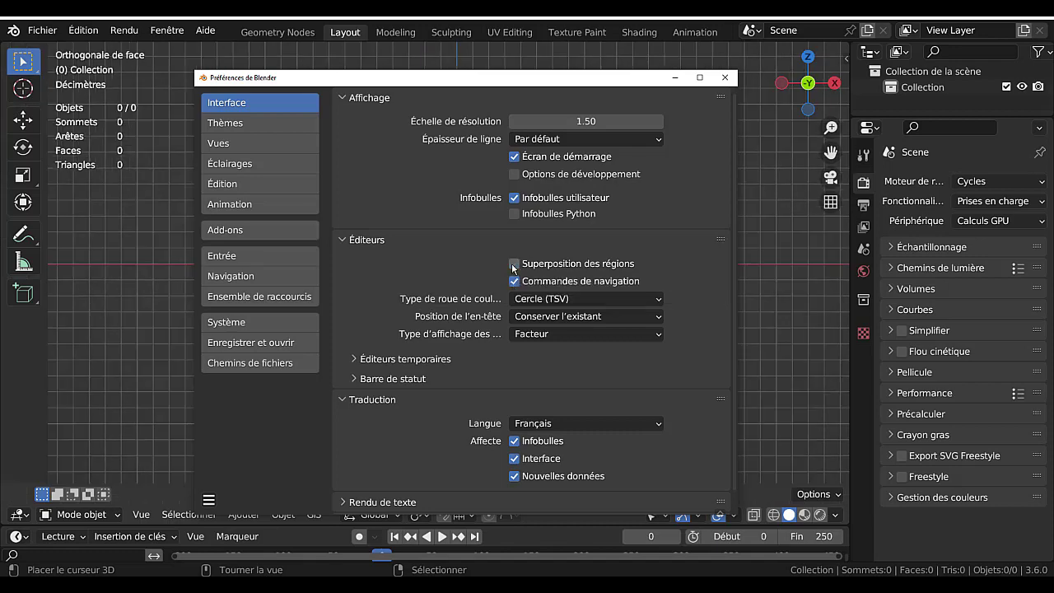
left_click(514, 264)
left_click(514, 265)
left_click(514, 265)
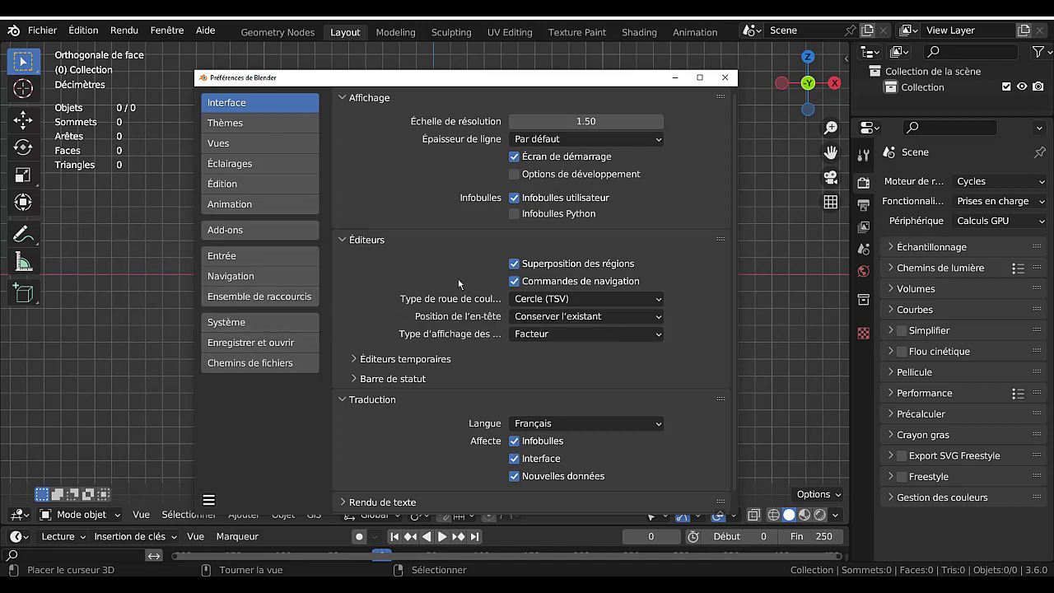
left_click(515, 265)
left_click(515, 265)
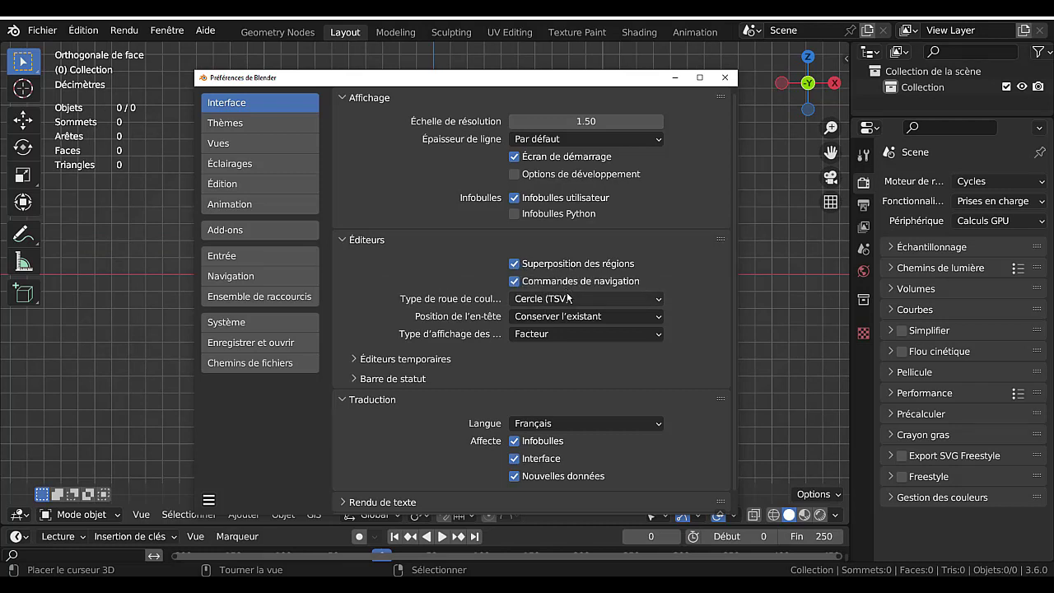
- Switch Commandes de navigation off and on to compare the viewport, moving the preferences window aside, and leave it disabled
left_click(515, 282)
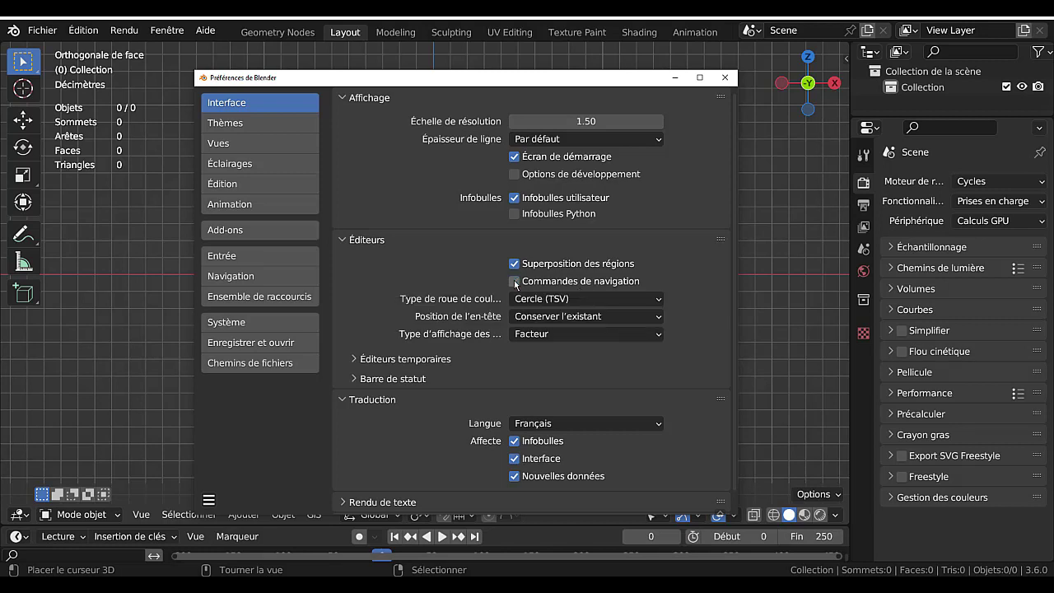
left_click(515, 282)
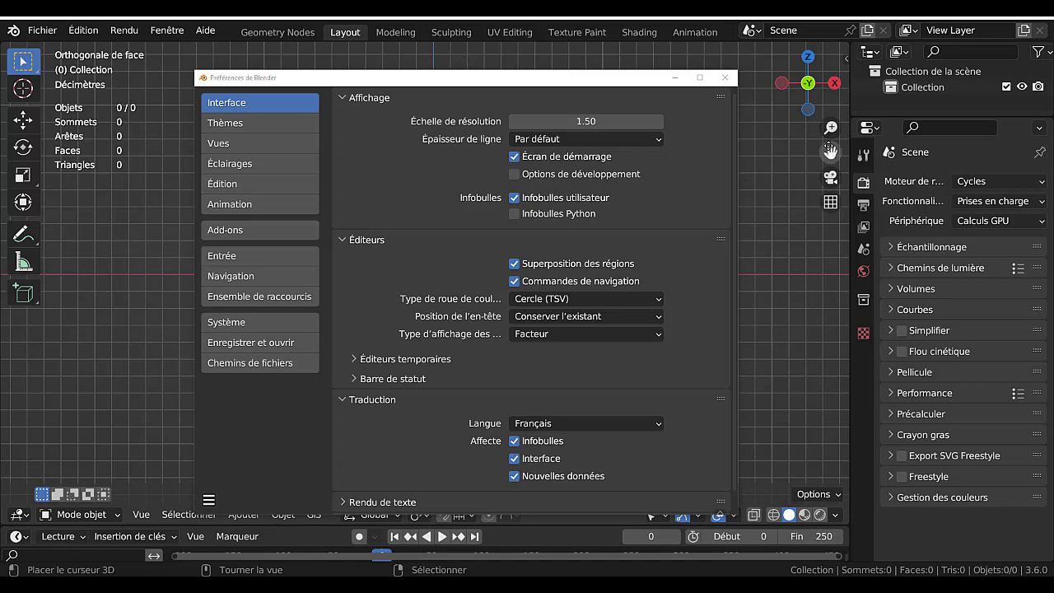
left_click(515, 282)
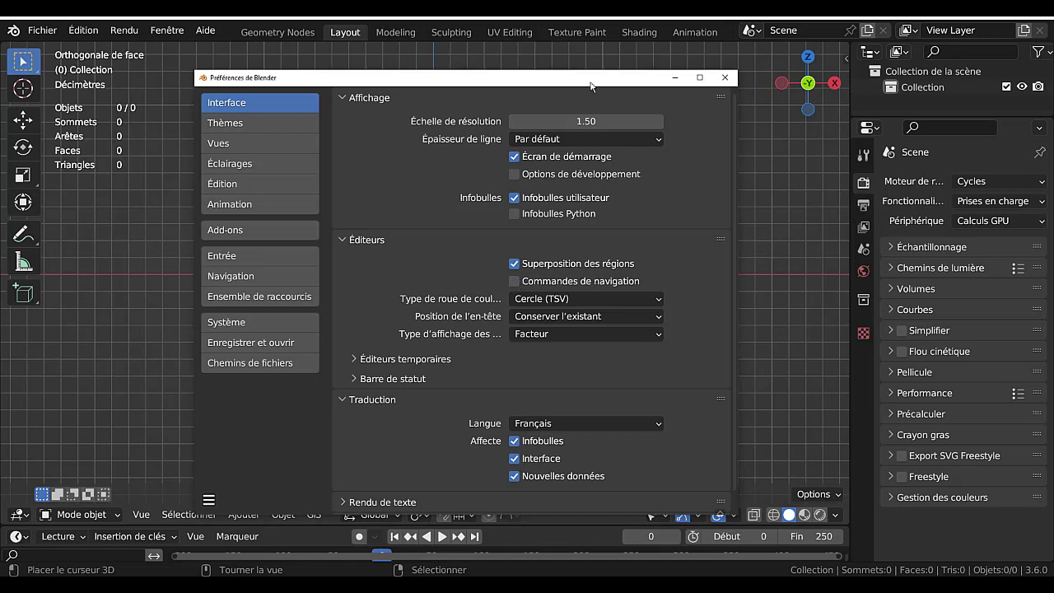
left_click_drag(591, 85, 507, 64)
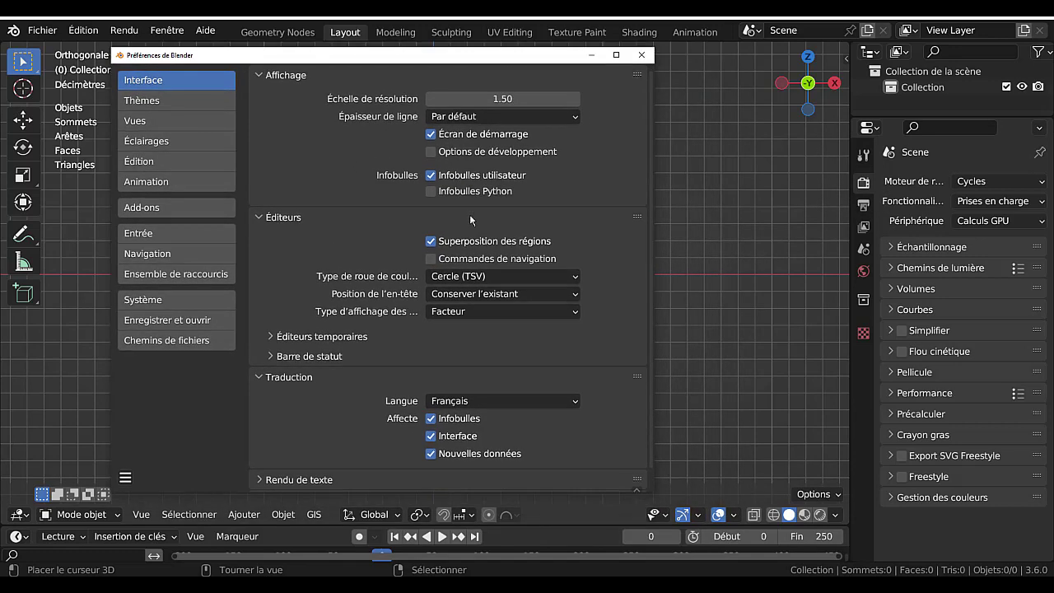
left_click(430, 260)
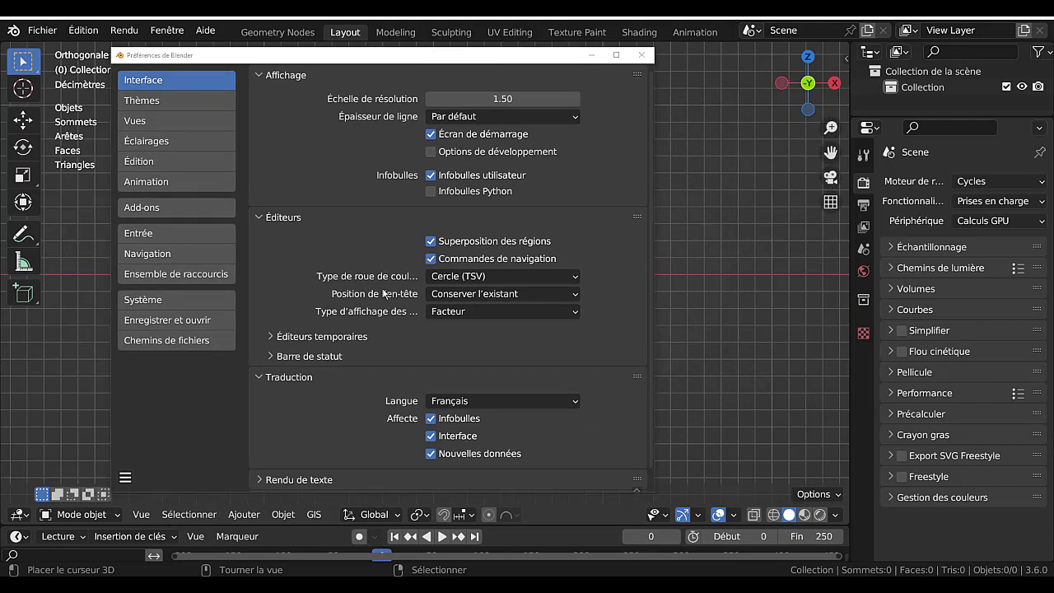
left_click(430, 260)
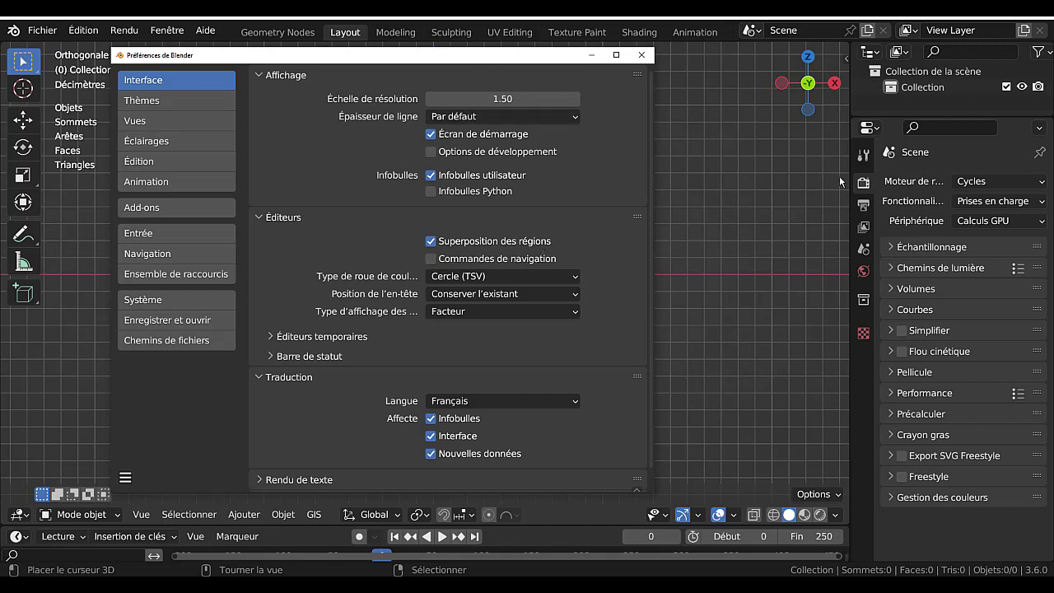
- Widen the 3D viewport by narrowing the properties editor, and reposition and widen the preferences window
left_click_drag(850, 152, 948, 152)
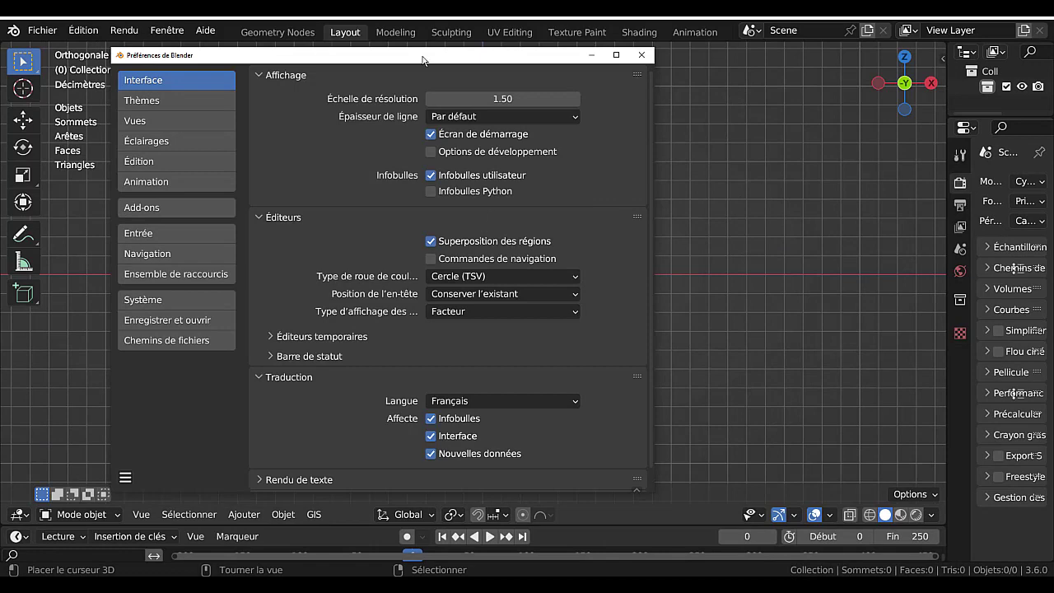
left_click_drag(423, 59, 490, 60)
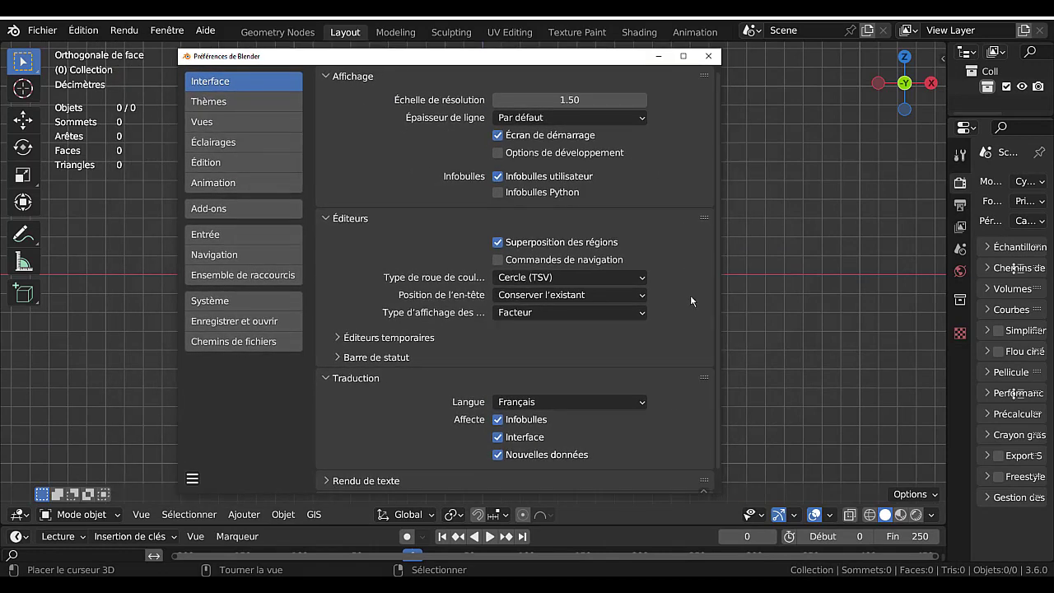
left_click_drag(721, 310, 752, 310)
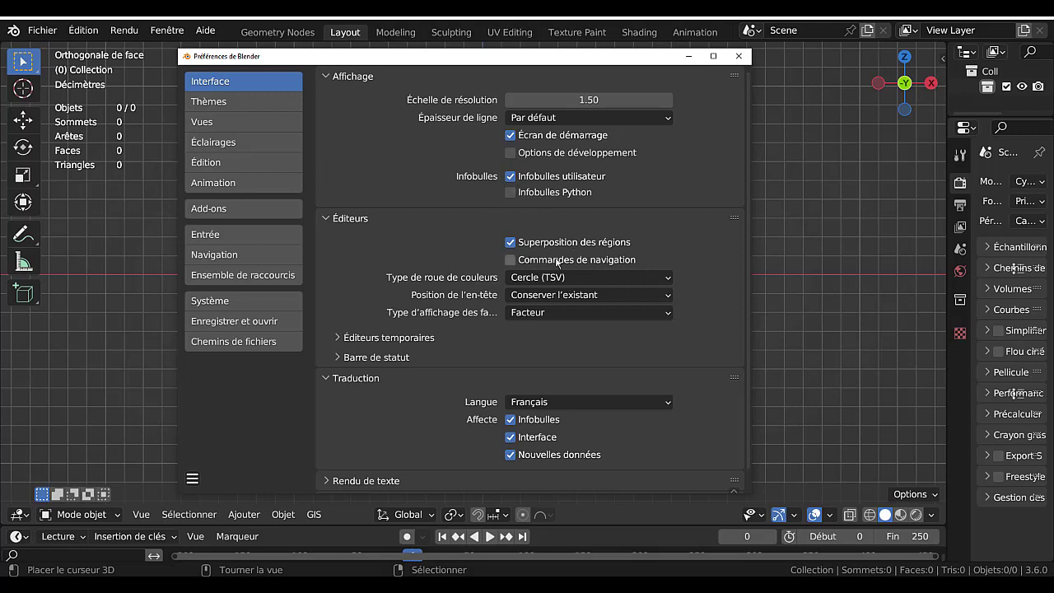
- Enable Commandes de navigation in the interface preferences and close the preferences
left_click(517, 262)
left_click(515, 261)
left_click(511, 260)
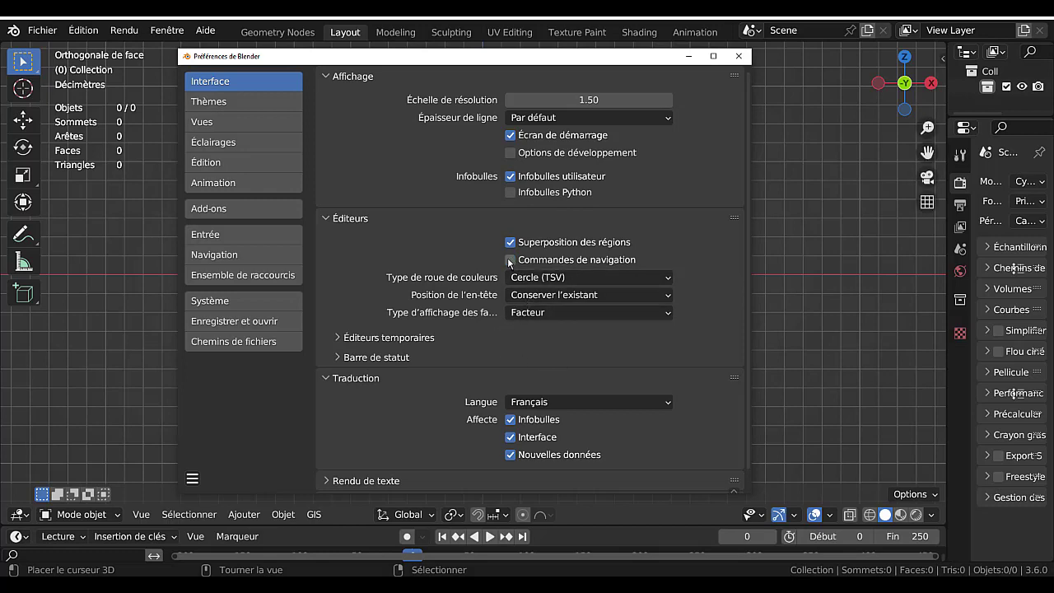
left_click_drag(614, 60, 607, 106)
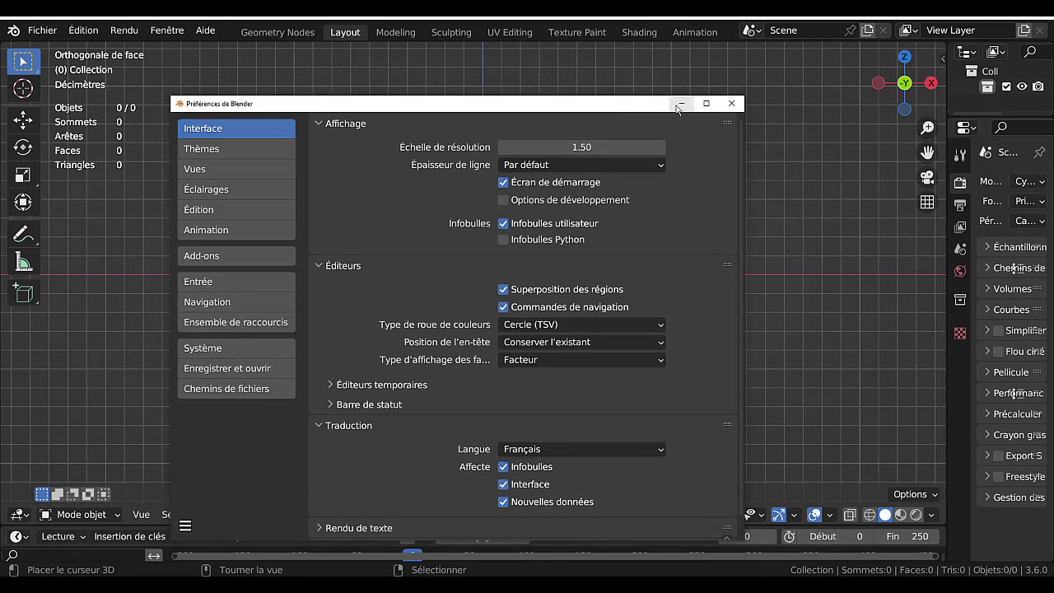
left_click(732, 103)
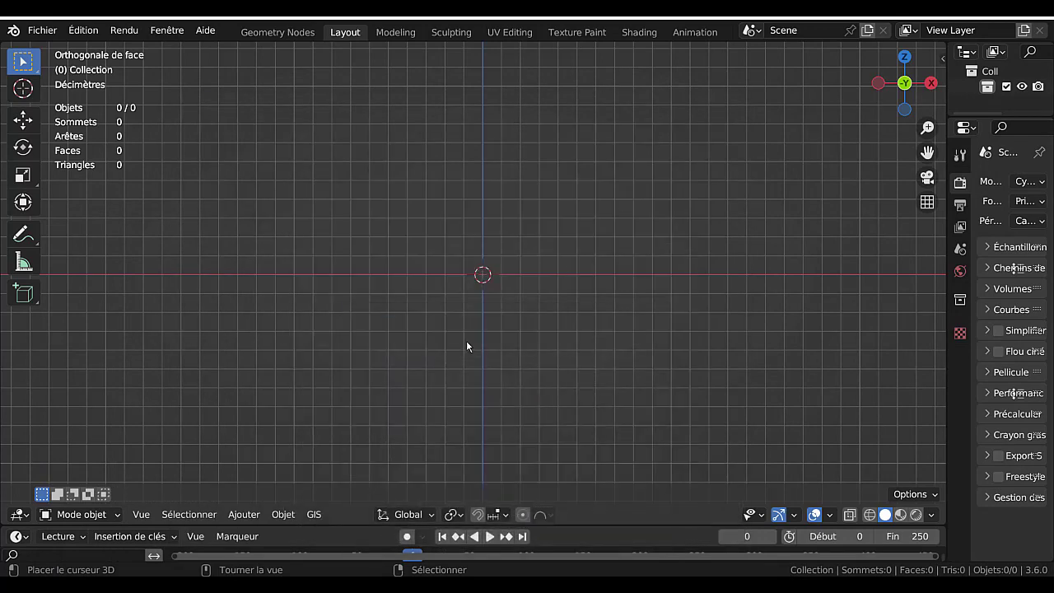
- Add a cube to the scene and show it in an angled perspective view
left_click(243, 514)
mouse_move(280, 496)
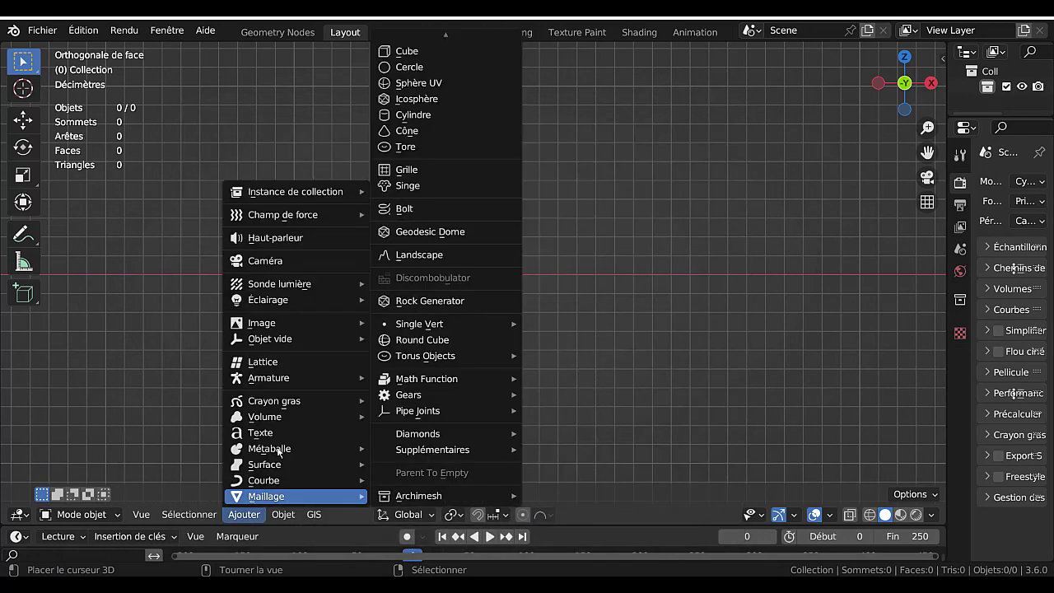
left_click(411, 57)
middle_click_drag(586, 191, 627, 254)
scroll(627, 254, "down", 5)
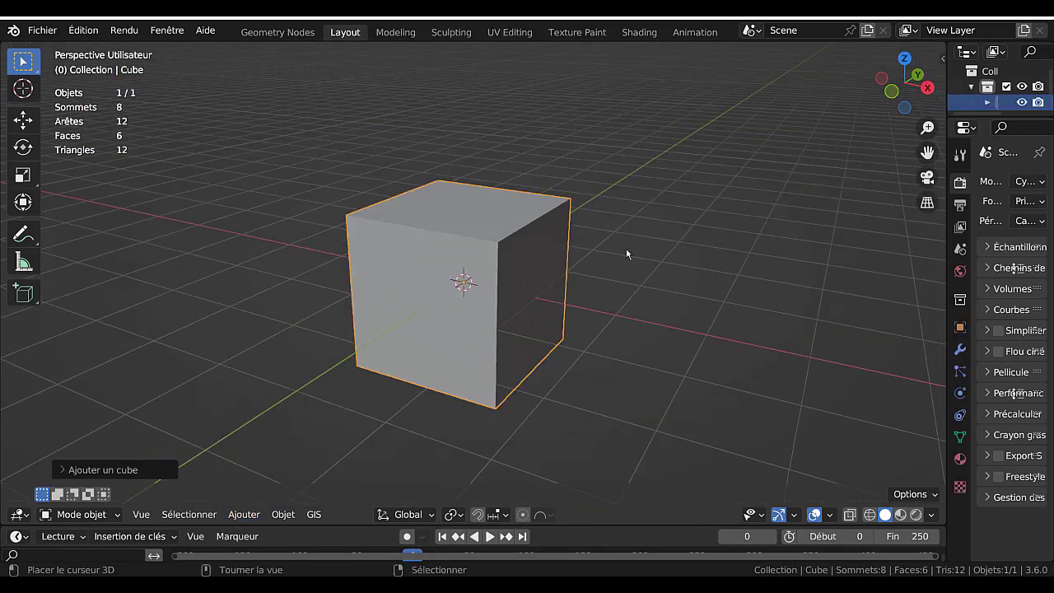
- Try the viewport navigation controls by panning and orbiting around the cube, switching to orthographic projection and back to perspective
left_click_drag(927, 152, 925, 189)
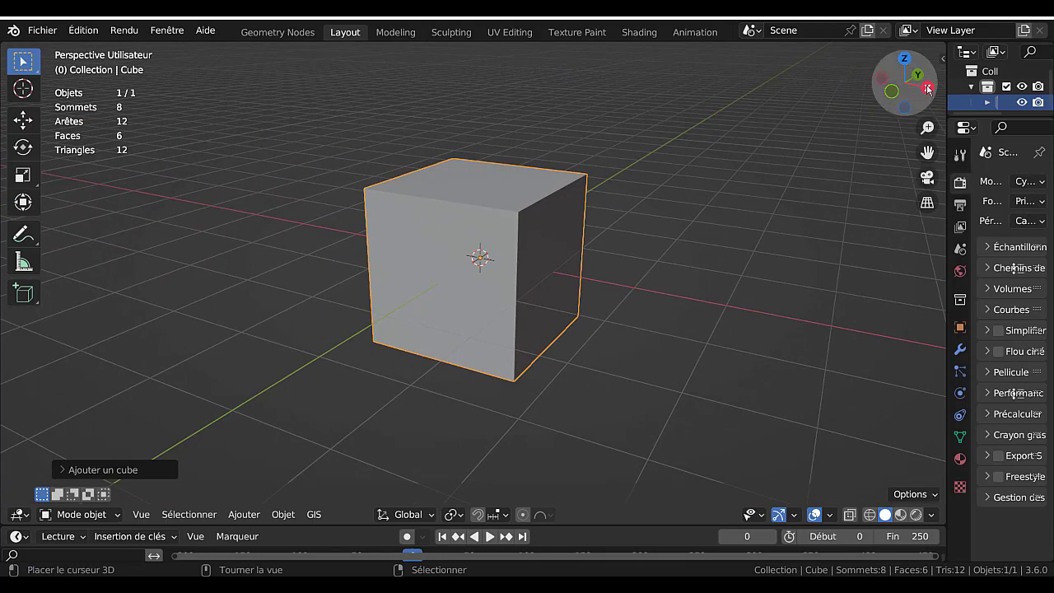
left_click_drag(927, 88, 904, 98)
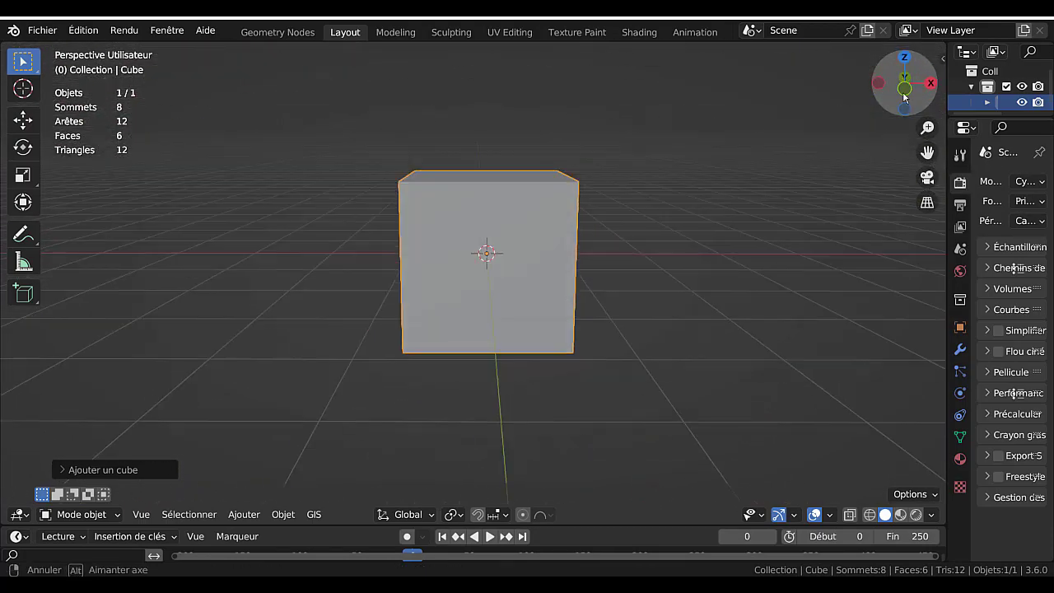
left_click(928, 202)
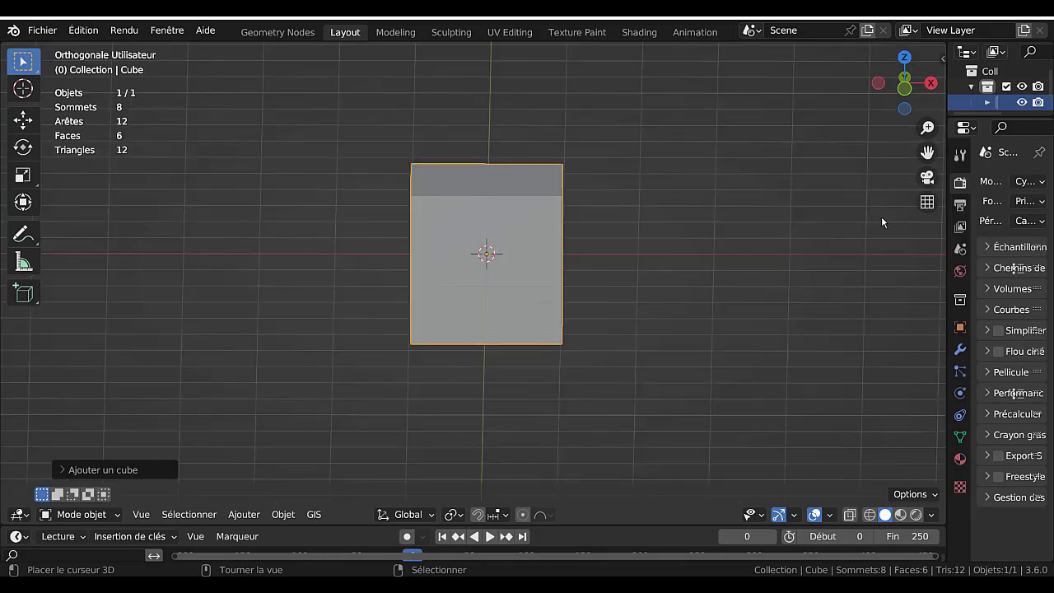
middle_click_drag(774, 244, 902, 207)
left_click(927, 202)
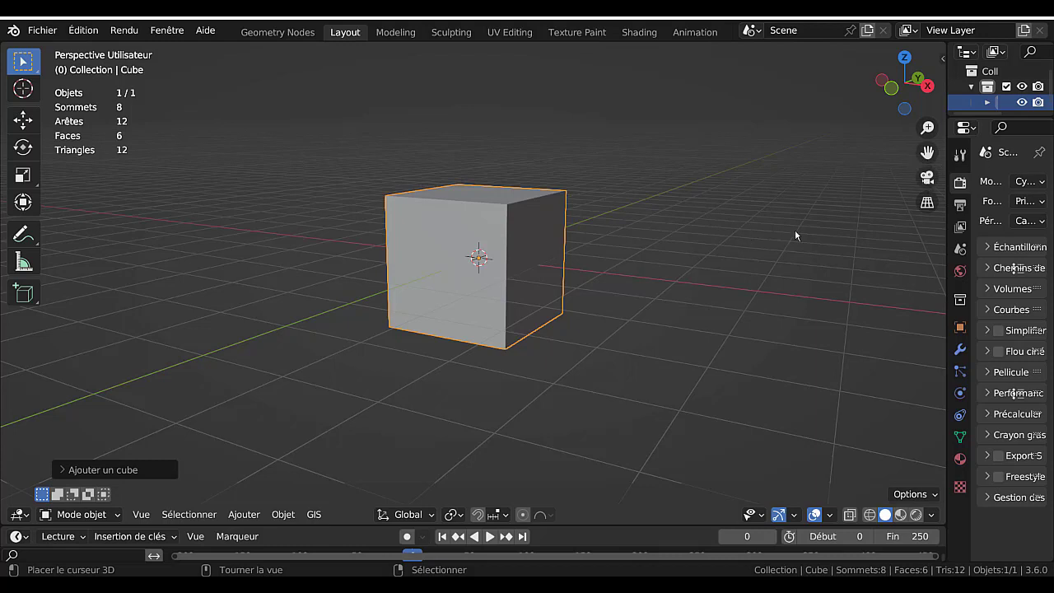
- Add a camera to the scene and look through it in camera view
left_click(239, 515)
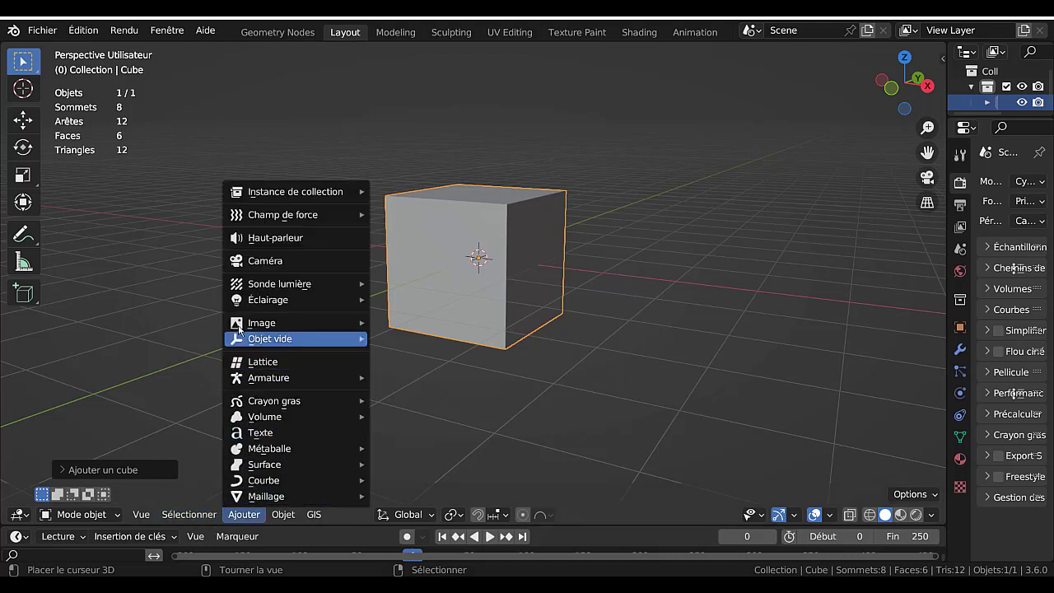
left_click(248, 262)
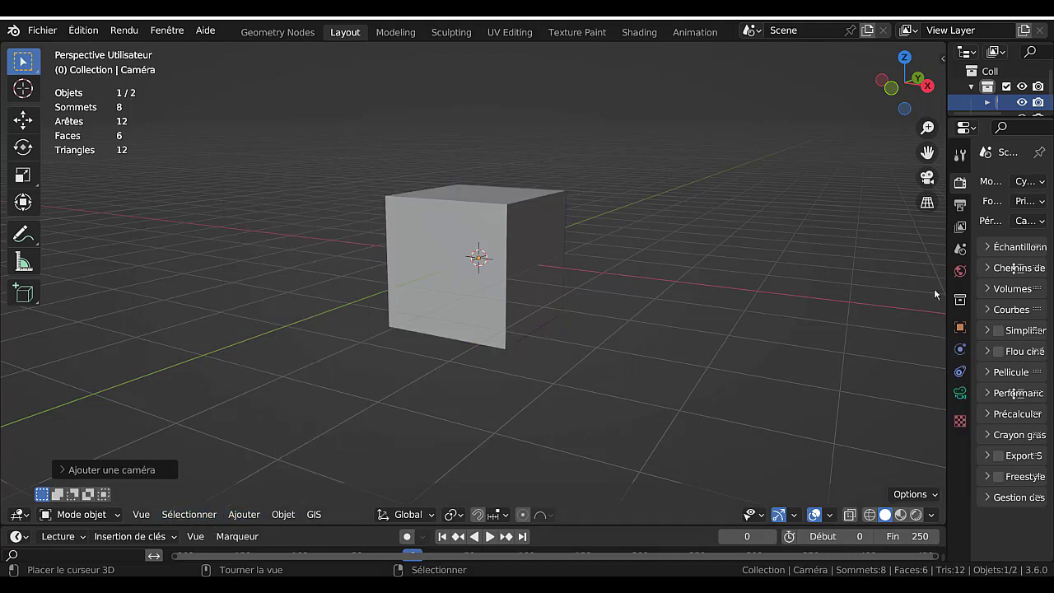
left_click(927, 177)
scroll(801, 327, "down", 6)
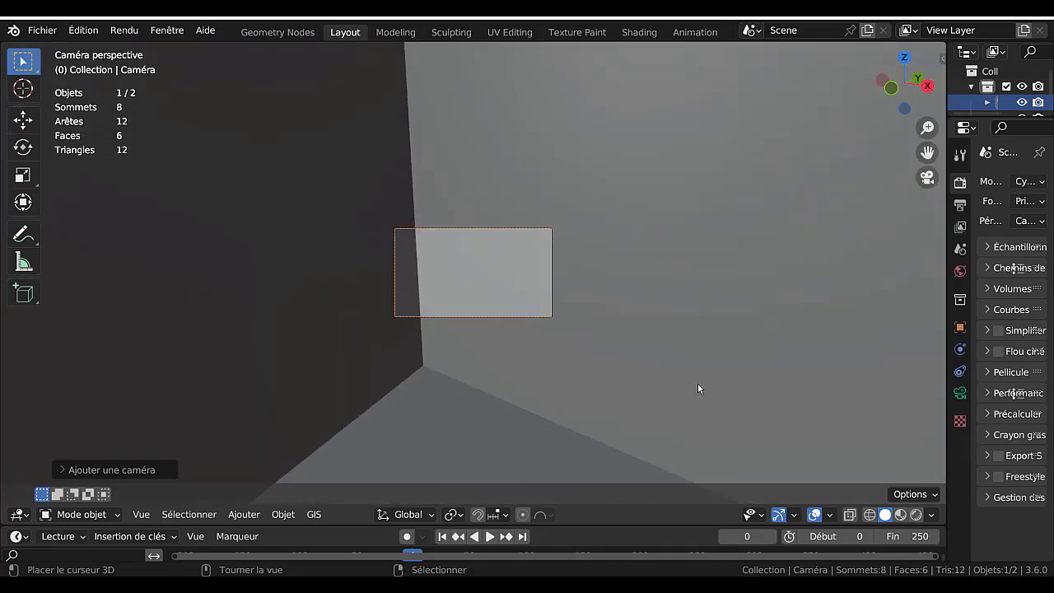
- Leave the camera view, frame the whole cube from farther away, and align the camera to that view
key("KP_0")
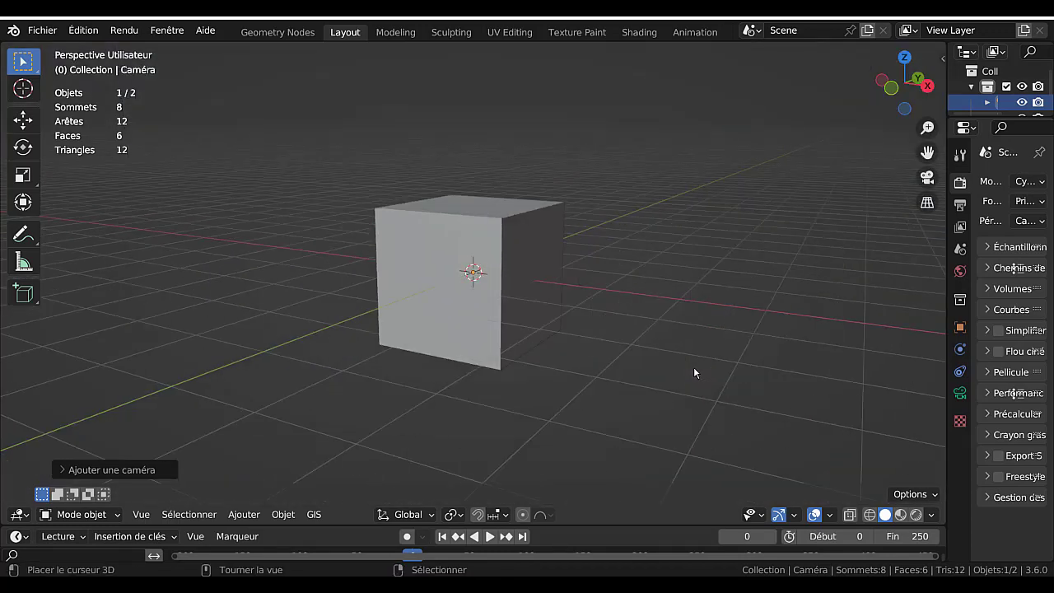
scroll(692, 366, "down", 3)
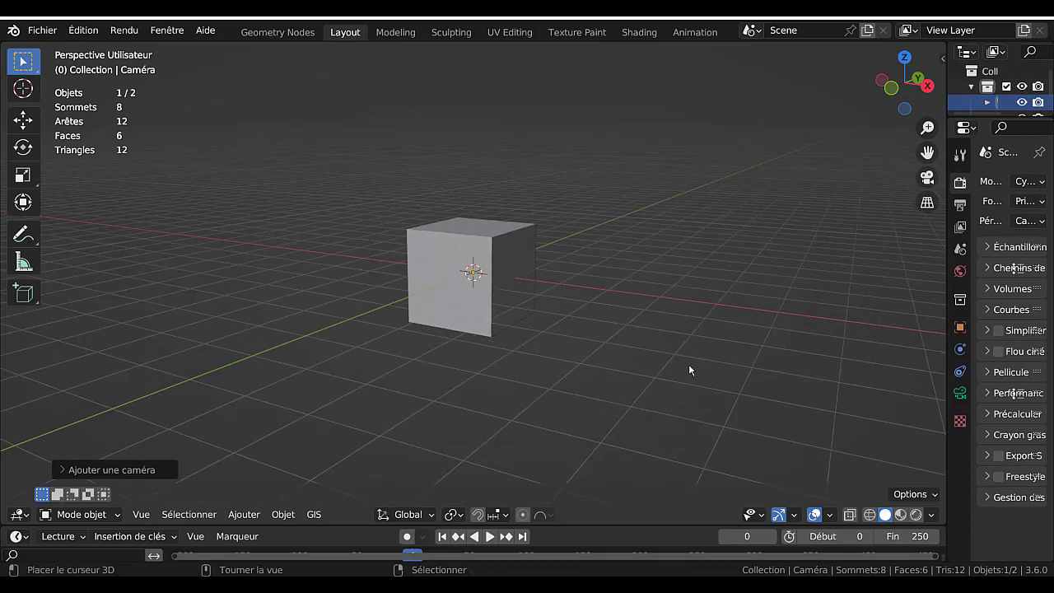
key("KP_0")
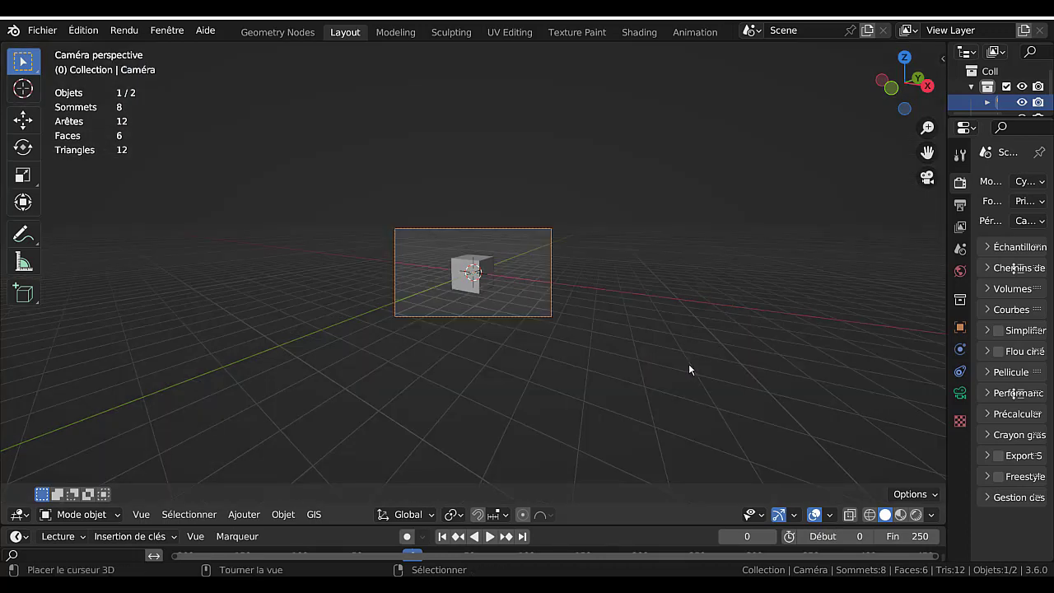
scroll(688, 363, "up", 5)
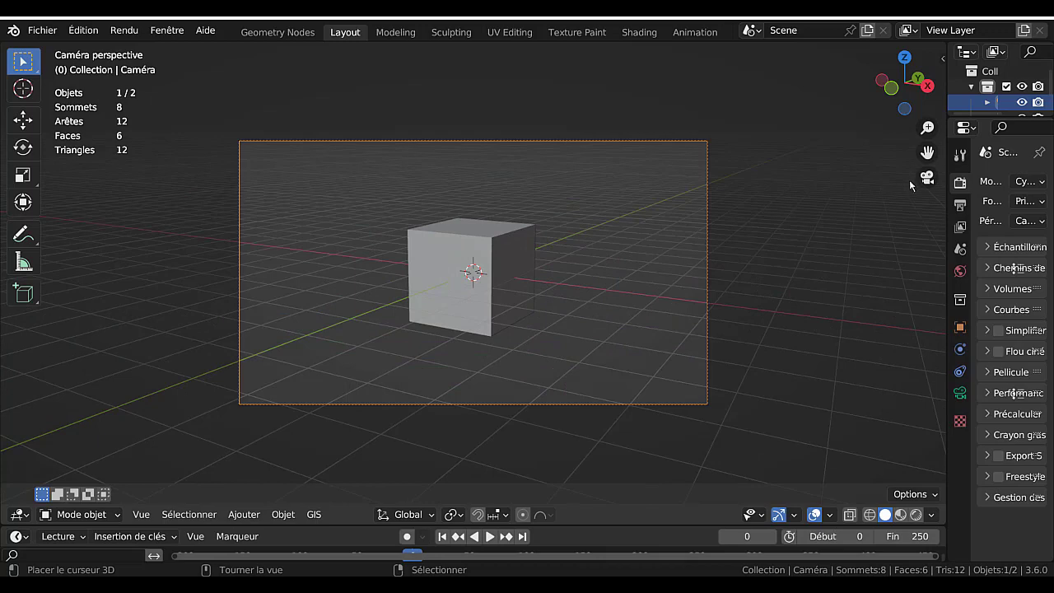
- Orbit out of the camera view and return to it twice using the viewport's camera control
middle_click_drag(765, 290, 713, 284)
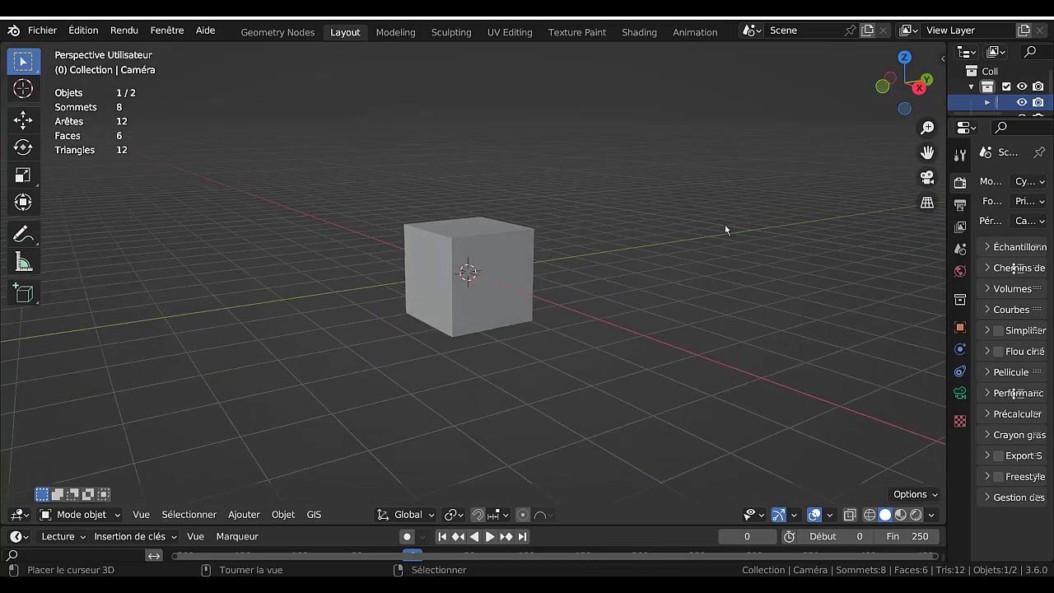
left_click(927, 177)
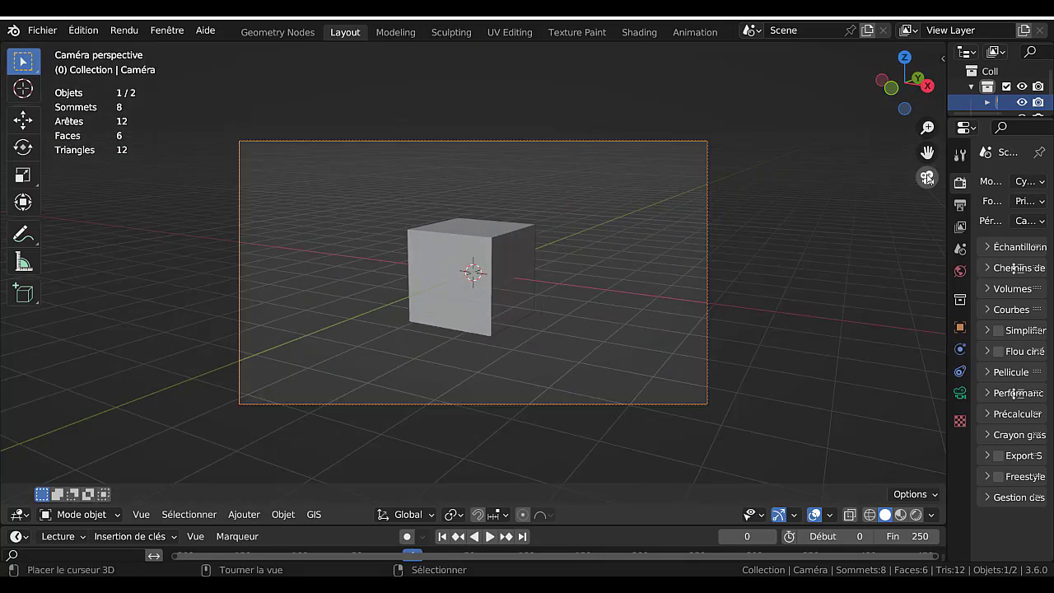
middle_click_drag(660, 281, 641, 178)
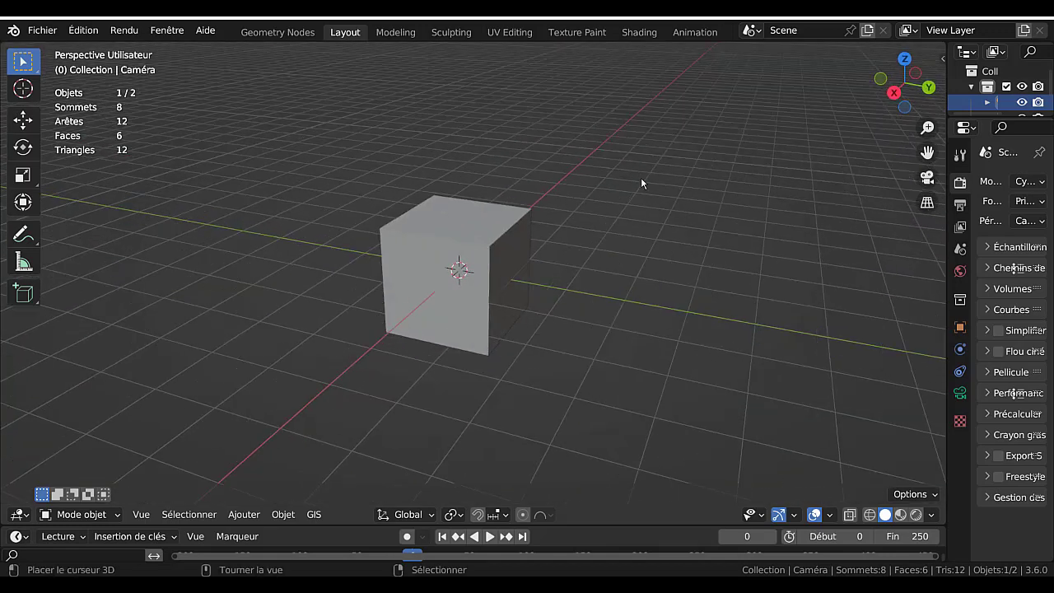
left_click(928, 177)
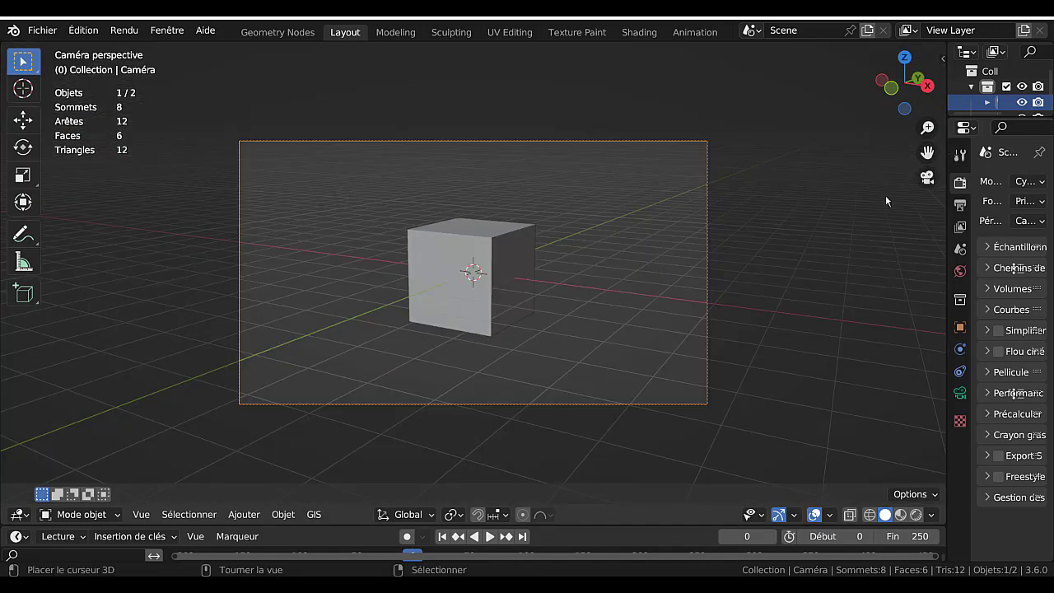
- Delete the camera and select the cube
key("x")
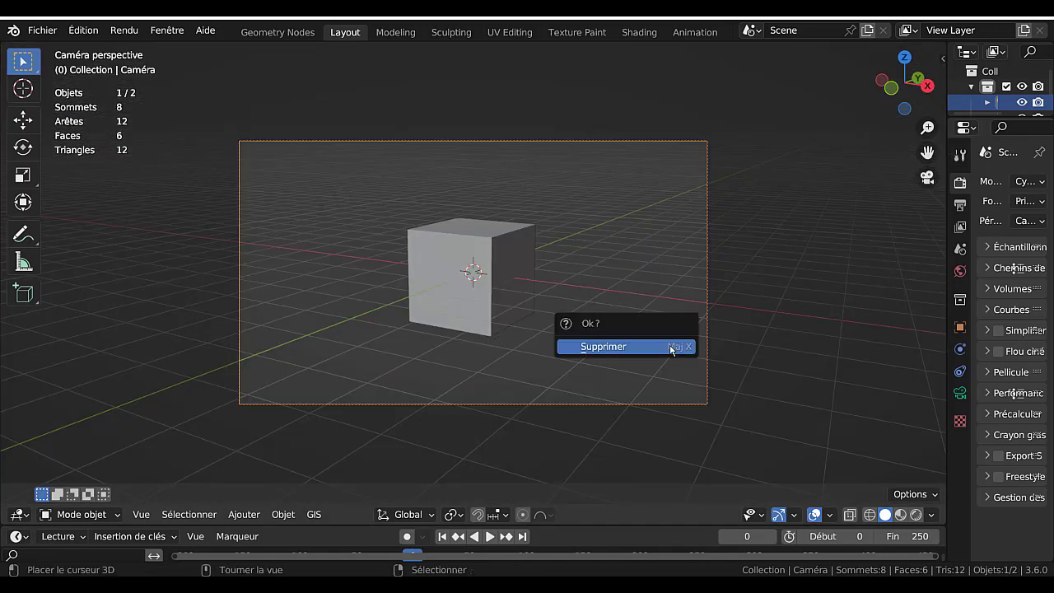
left_click(665, 348)
left_click(519, 261)
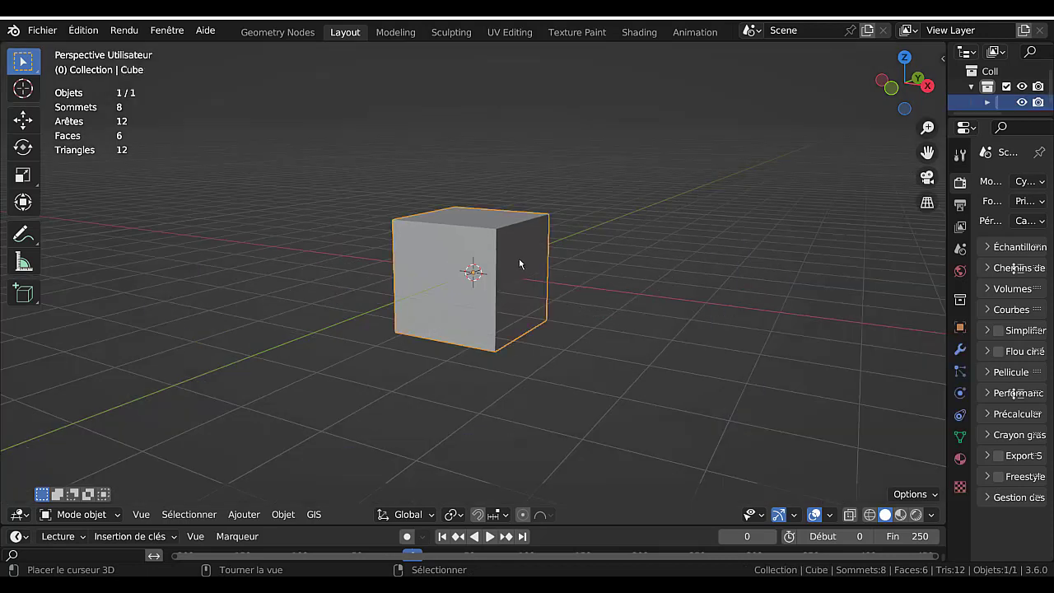
- Bring the Blender preferences window back to the front, then widen and reposition it over the viewport
mouse_move(476, 585)
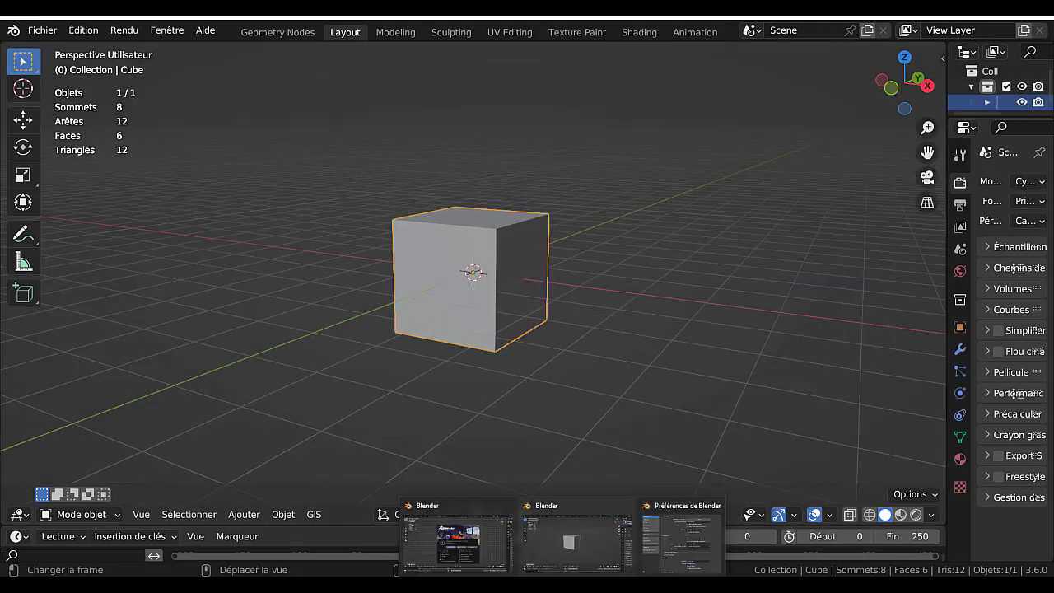
left_click(682, 540)
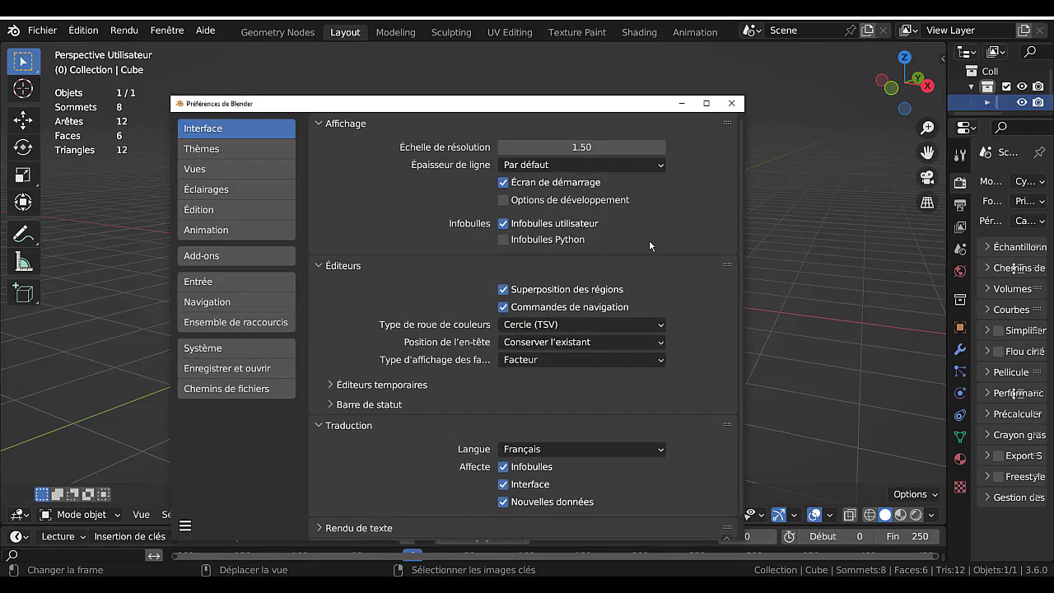
left_click_drag(529, 101, 554, 61)
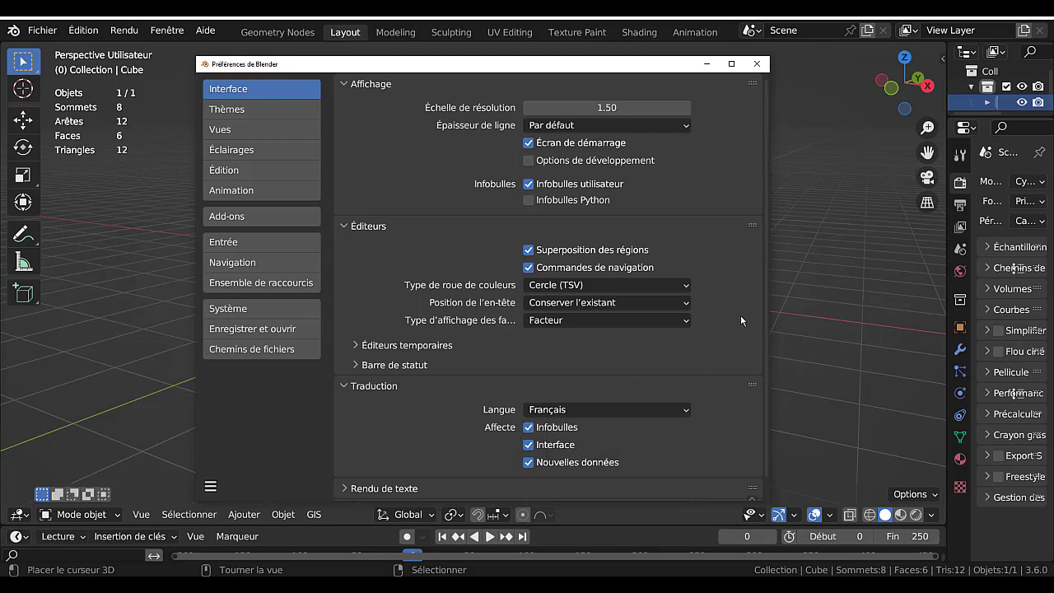
left_click_drag(557, 66, 554, 51)
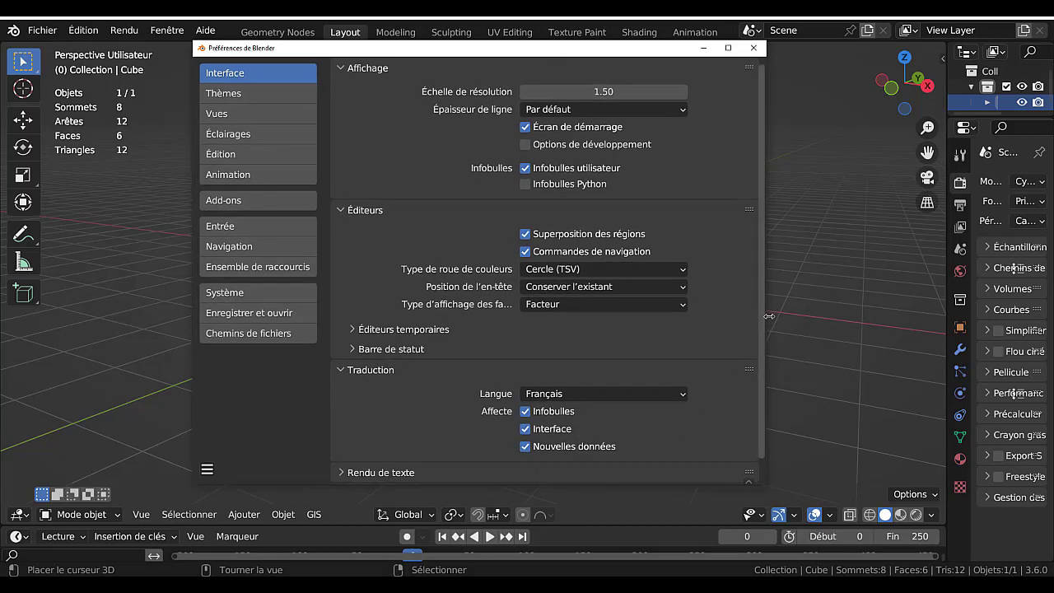
left_click_drag(768, 316, 846, 301)
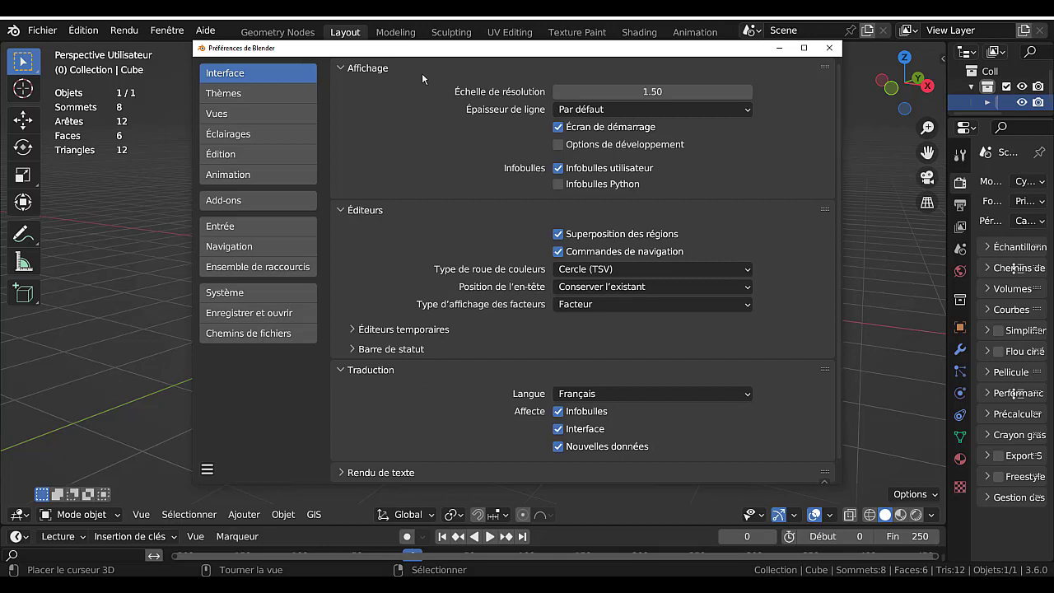
left_click_drag(433, 48, 391, 47)
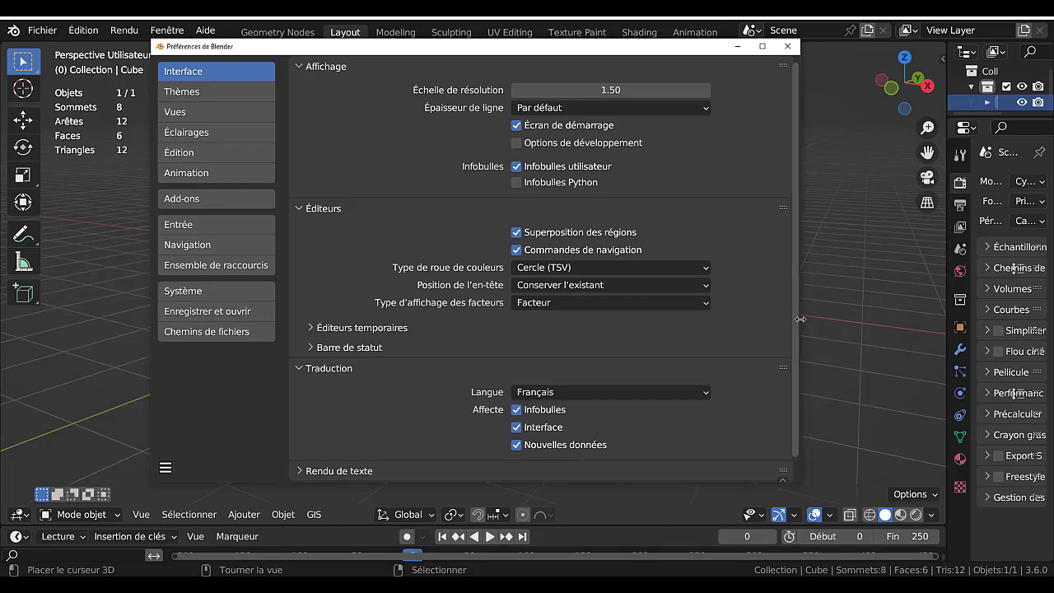
left_click_drag(801, 319, 842, 332)
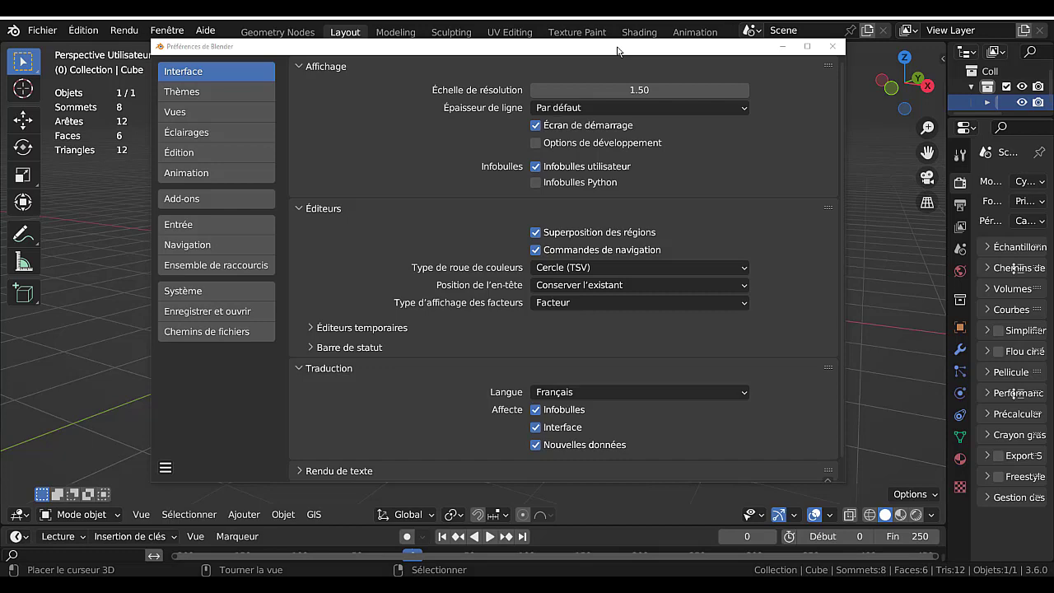
mouse_move(618, 51)
left_mouse_down()
mouse_move(614, 61)
mouse_move(618, 38)
left_mouse_up()
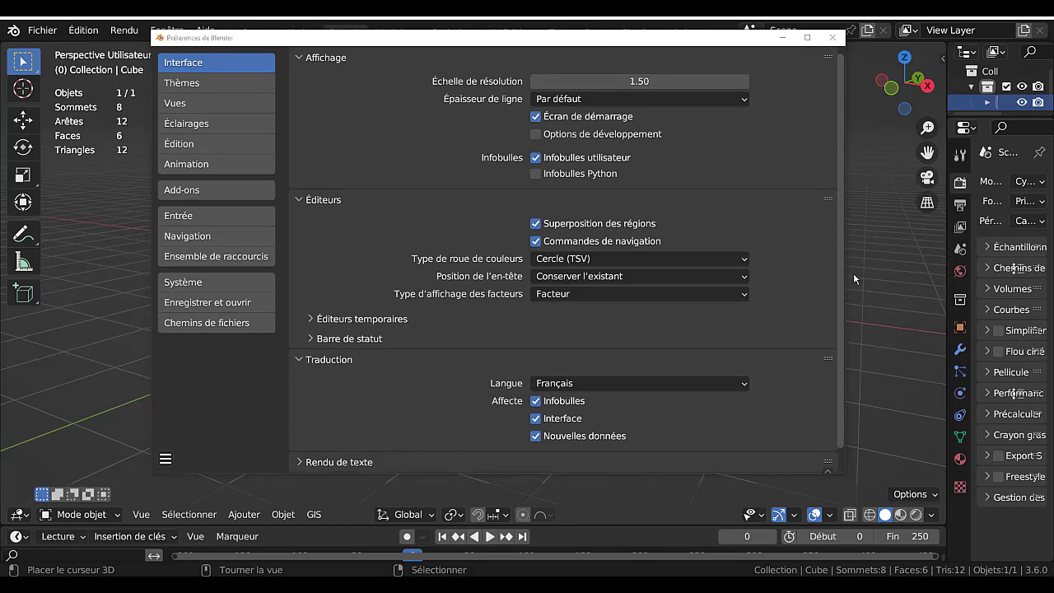
mouse_move(642, 39)
left_mouse_down()
mouse_move(633, 58)
mouse_move(645, 48)
left_mouse_up()
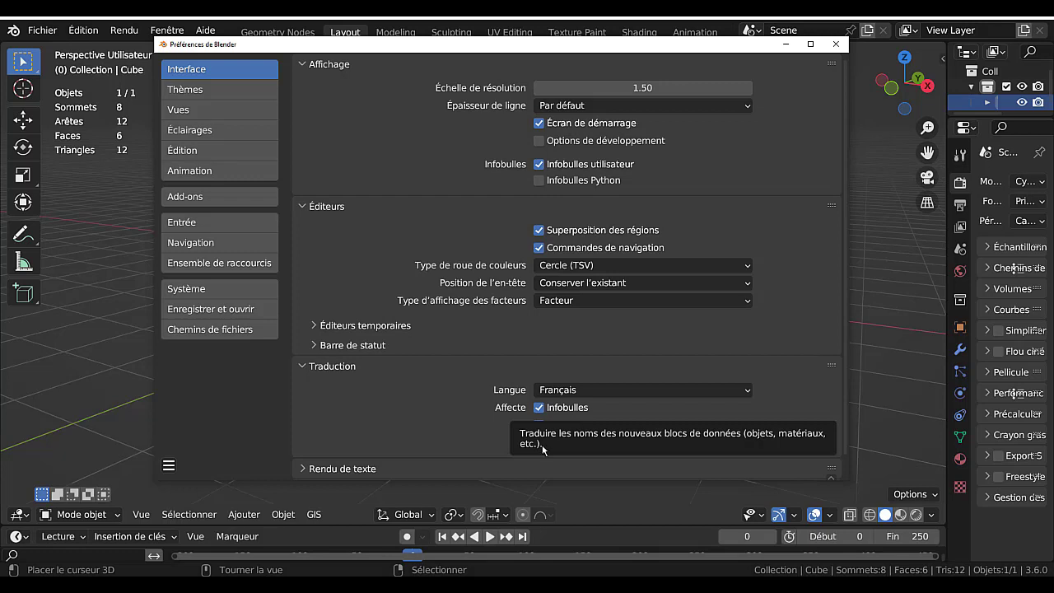
- Expand the Rendu de texte preferences, try the Complet text optimisation, and set Optimisation to Aucun
scroll(473, 415, "down", 1)
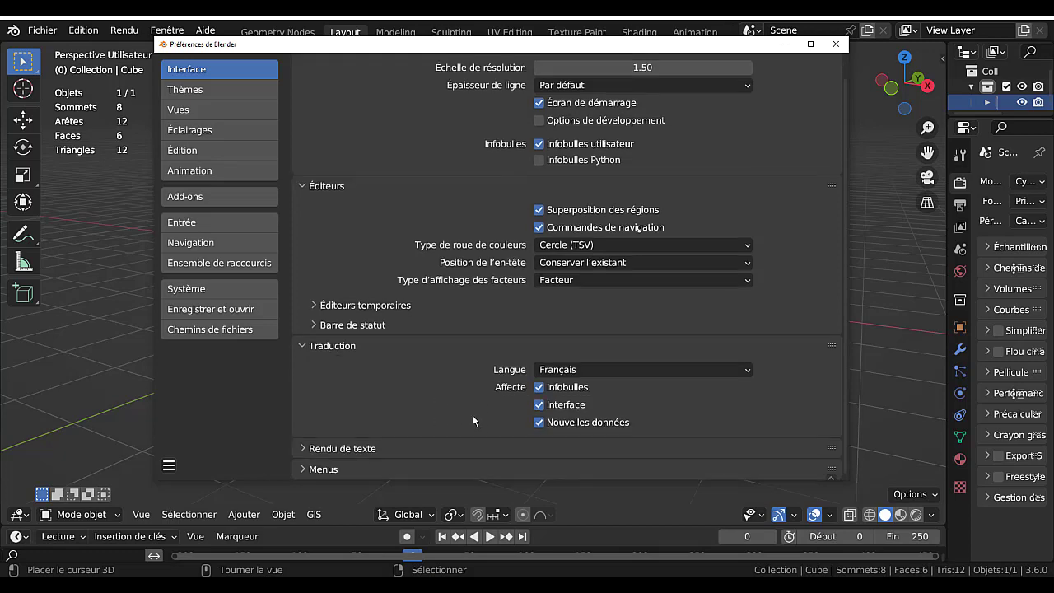
left_click(299, 451)
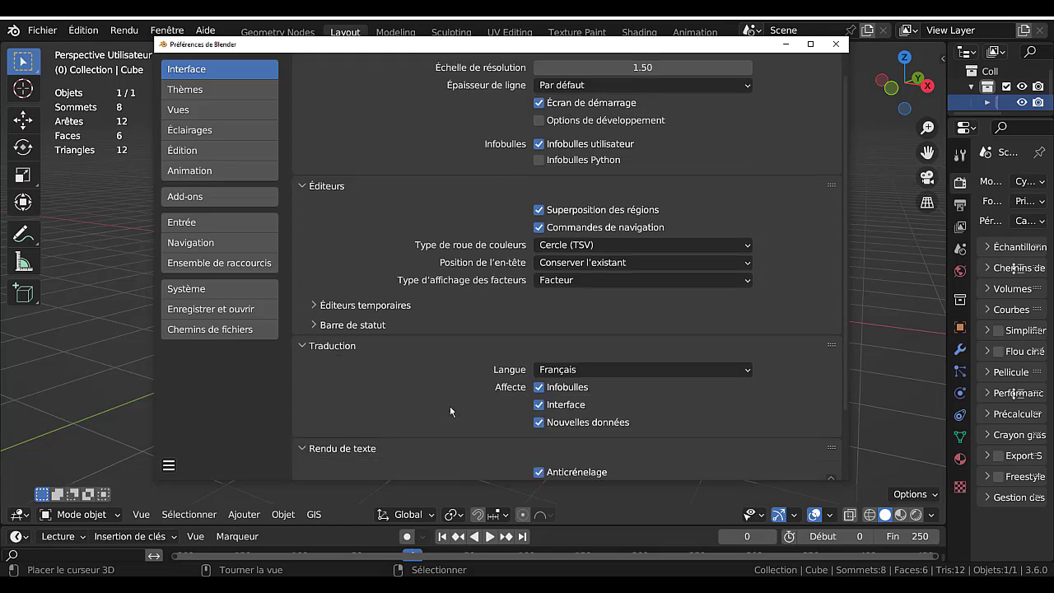
scroll(450, 408, "down", 4)
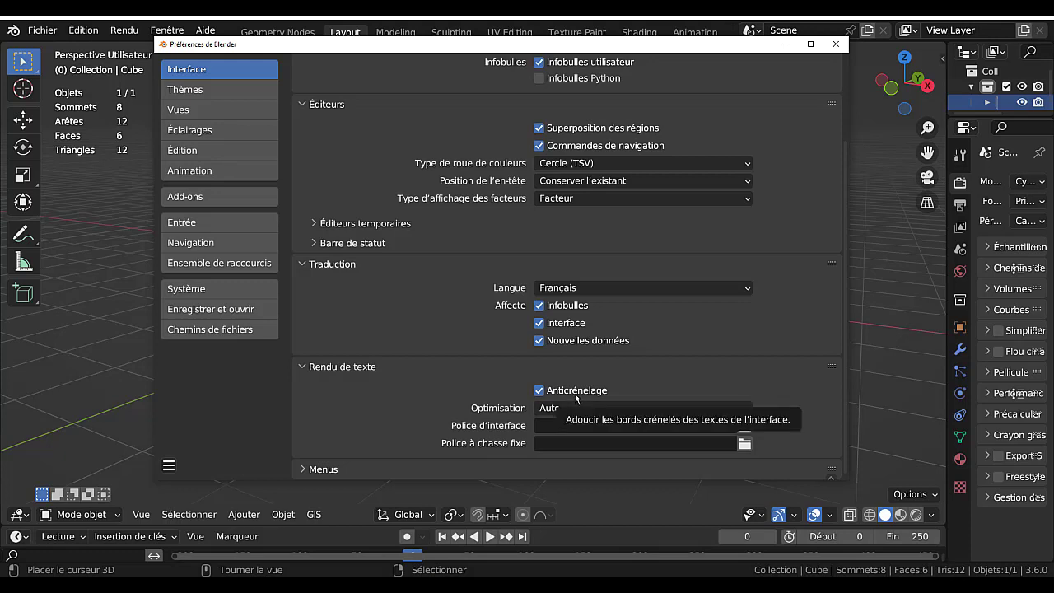
left_click(599, 408)
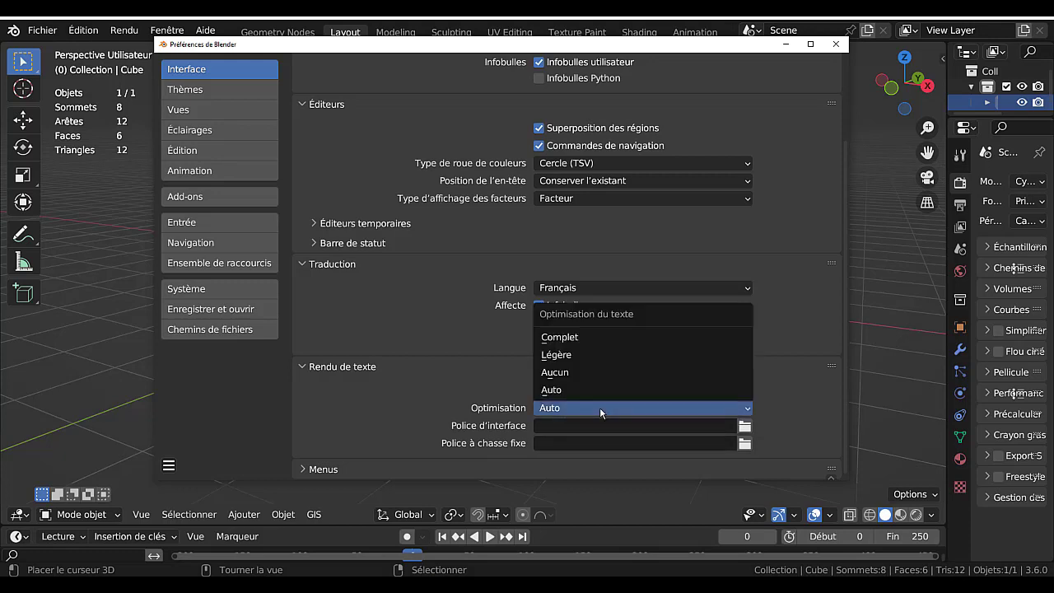
left_click(596, 339)
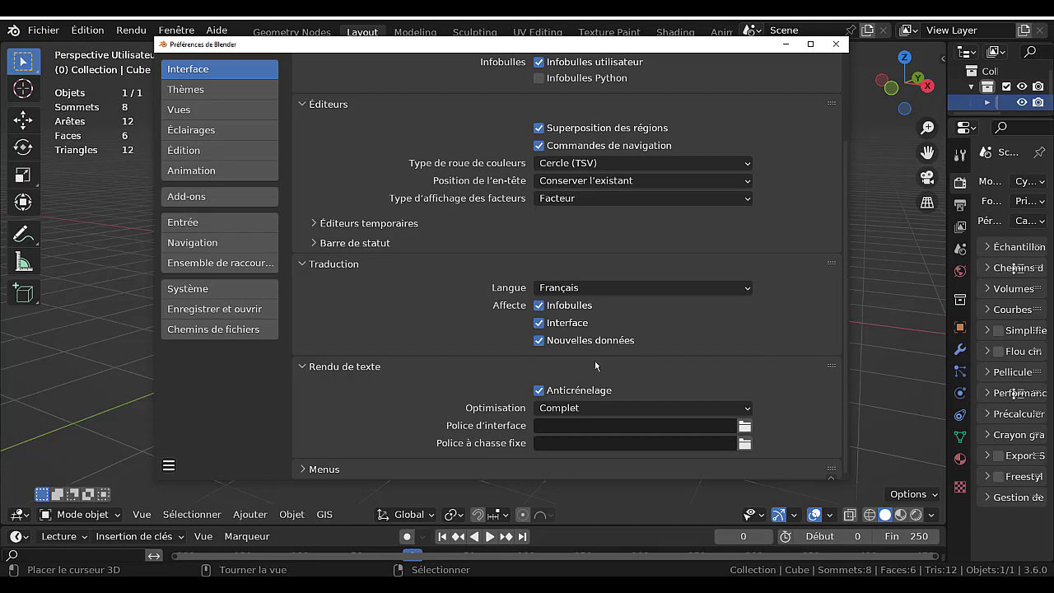
left_click(604, 407)
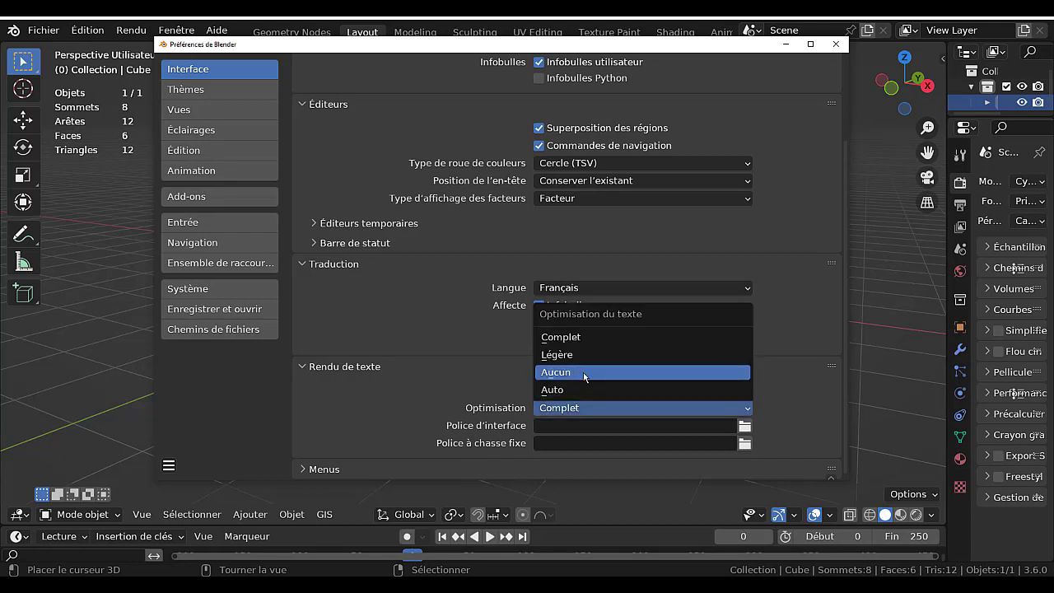
left_click(585, 374)
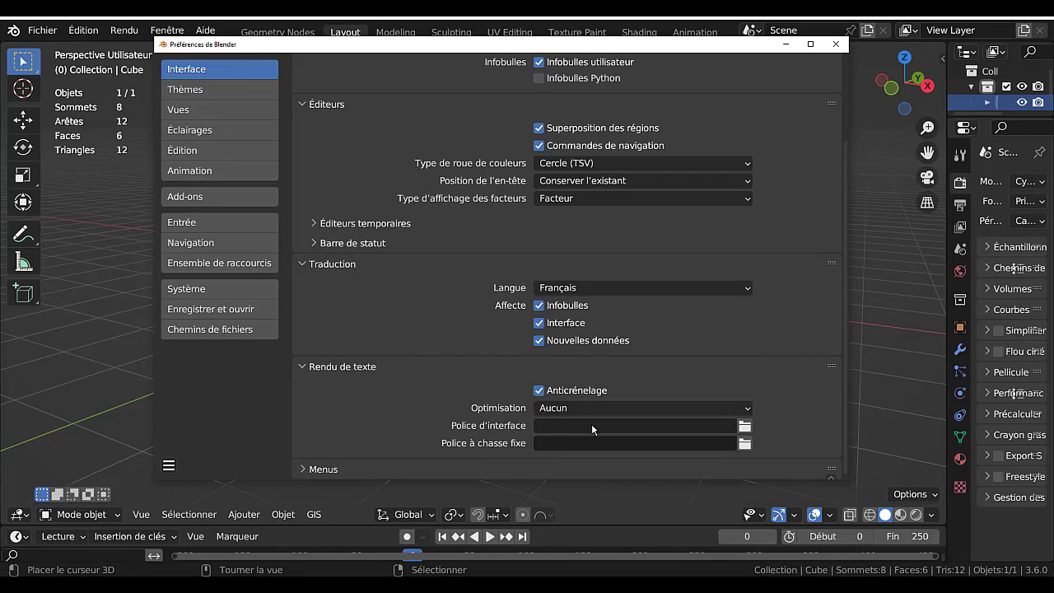
- Open the file browser for the interface font (Police d'interface), reposition it, and close it without choosing a font
left_click(745, 426)
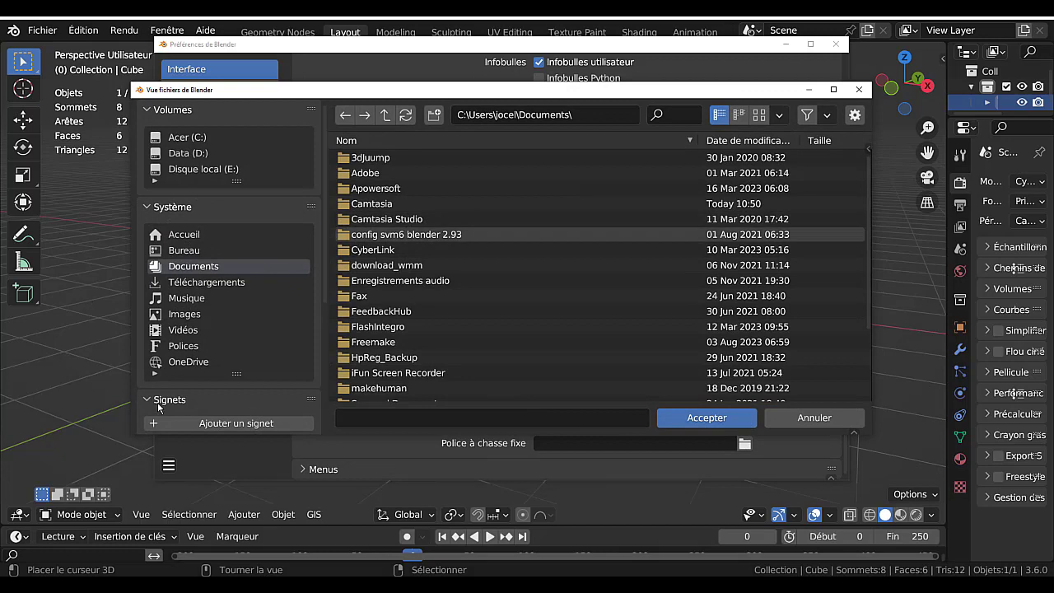
left_click_drag(689, 90, 667, 97)
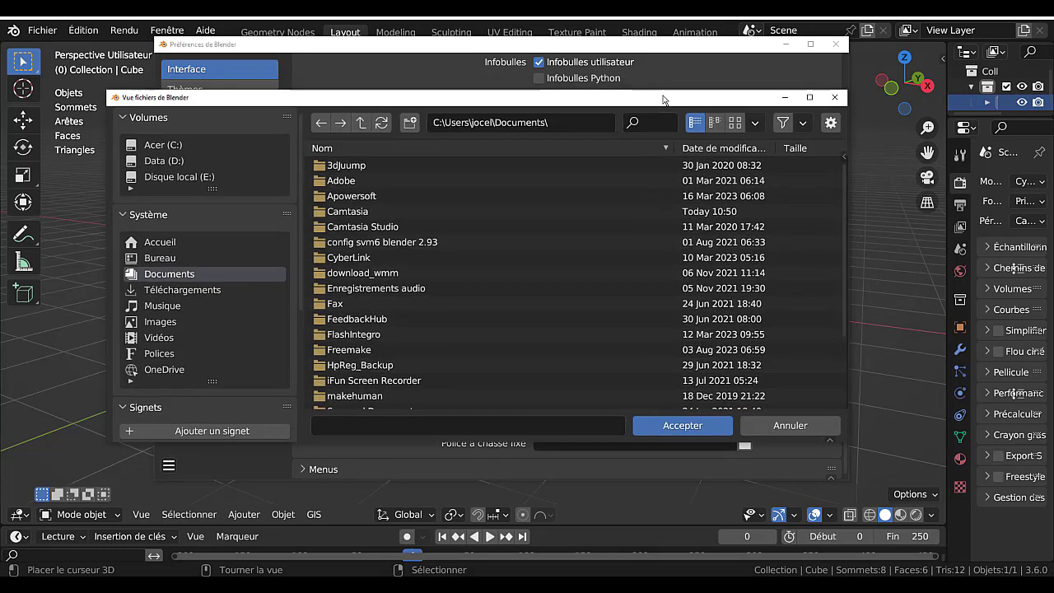
left_click(839, 99)
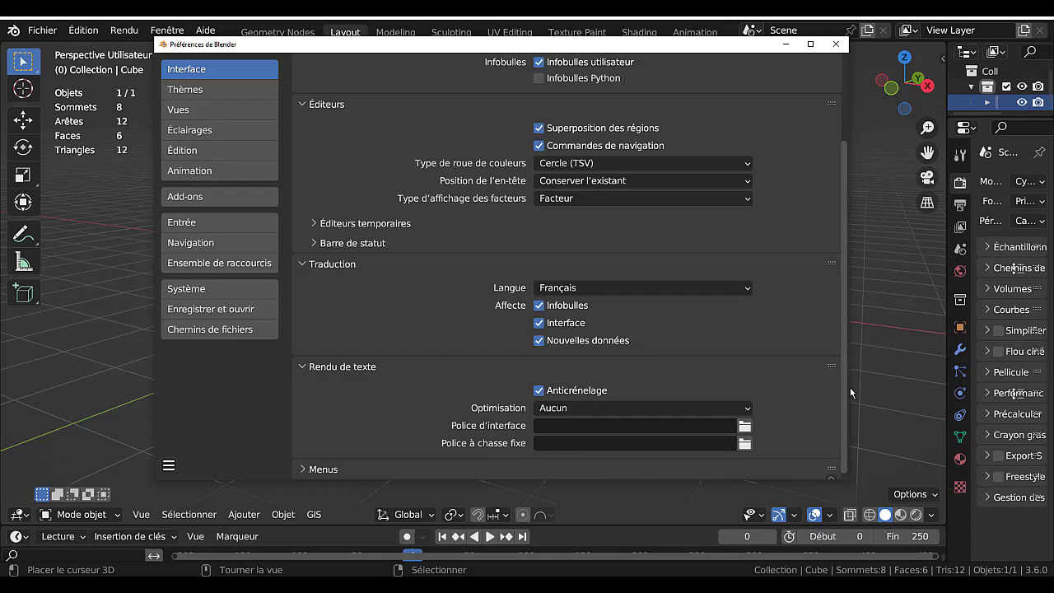
- Widen the preferences window and expand the Menus section to show its hover-opening and Menus circulaires settings
left_click_drag(850, 387, 878, 394)
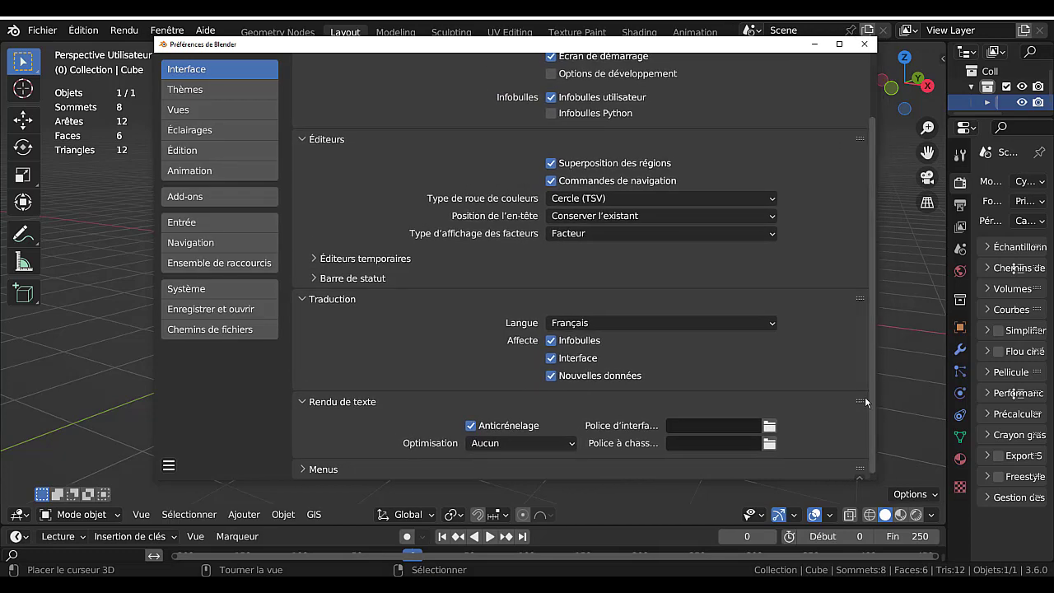
middle_click_drag(842, 403, 842, 323)
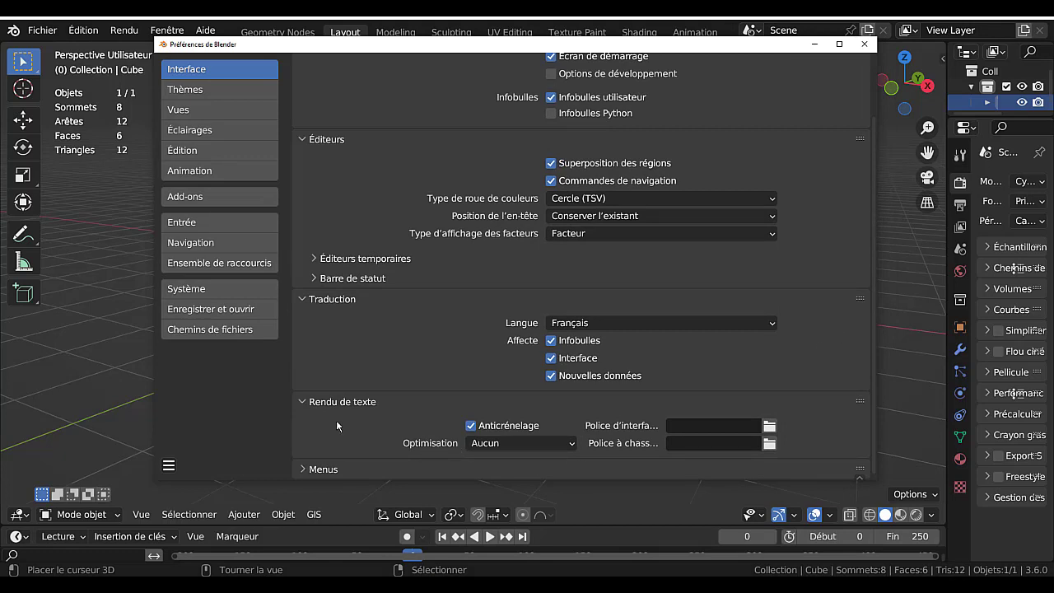
left_click(303, 469)
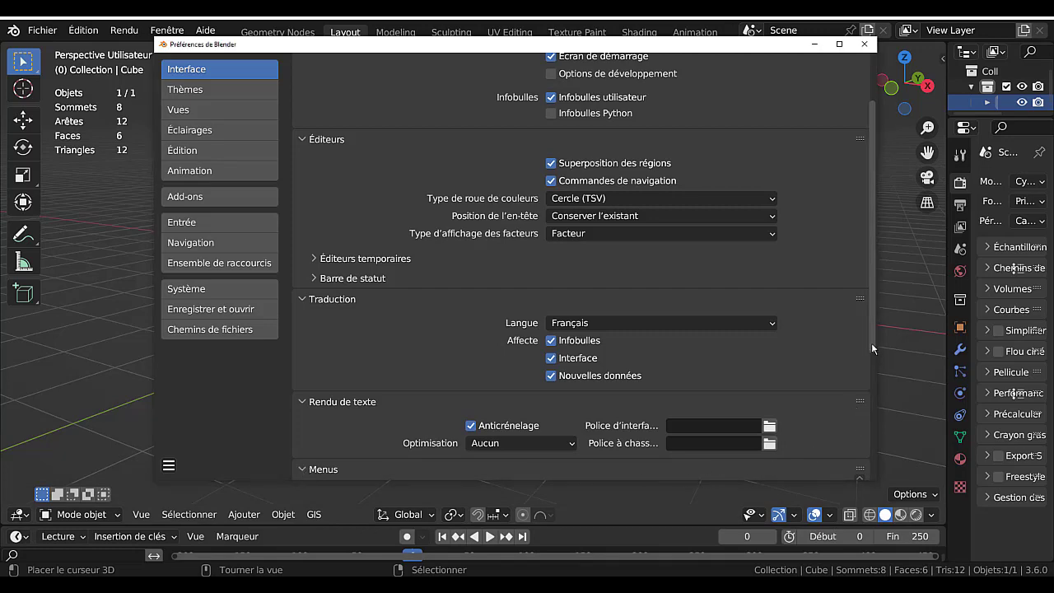
left_click_drag(872, 343, 867, 478)
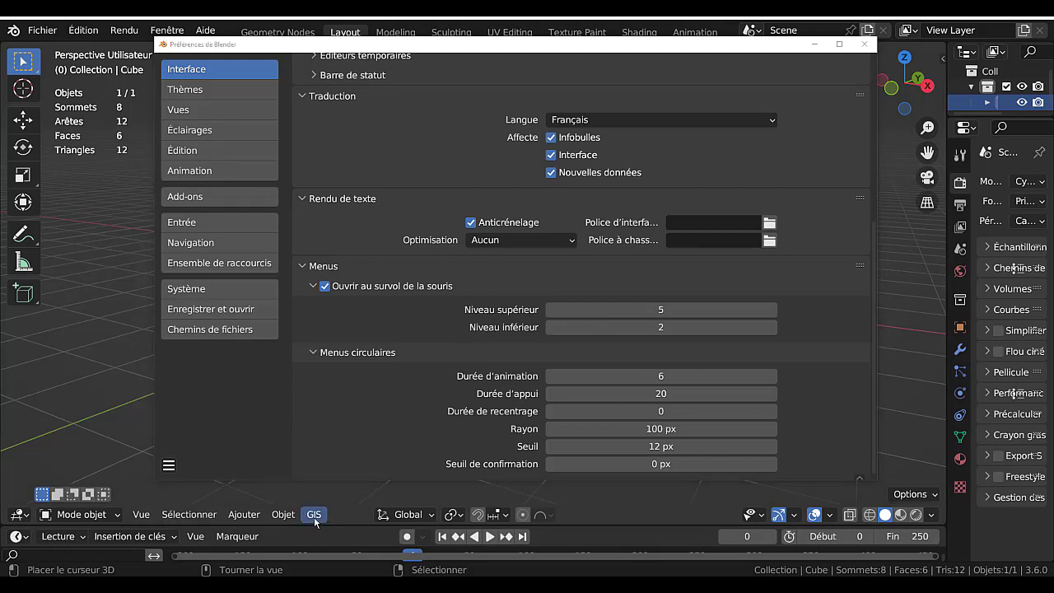
- Close the preferences and examine how the viewport's GIS, Ajouter, Objet and Maillage menus open on hover
mouse_move(314, 517)
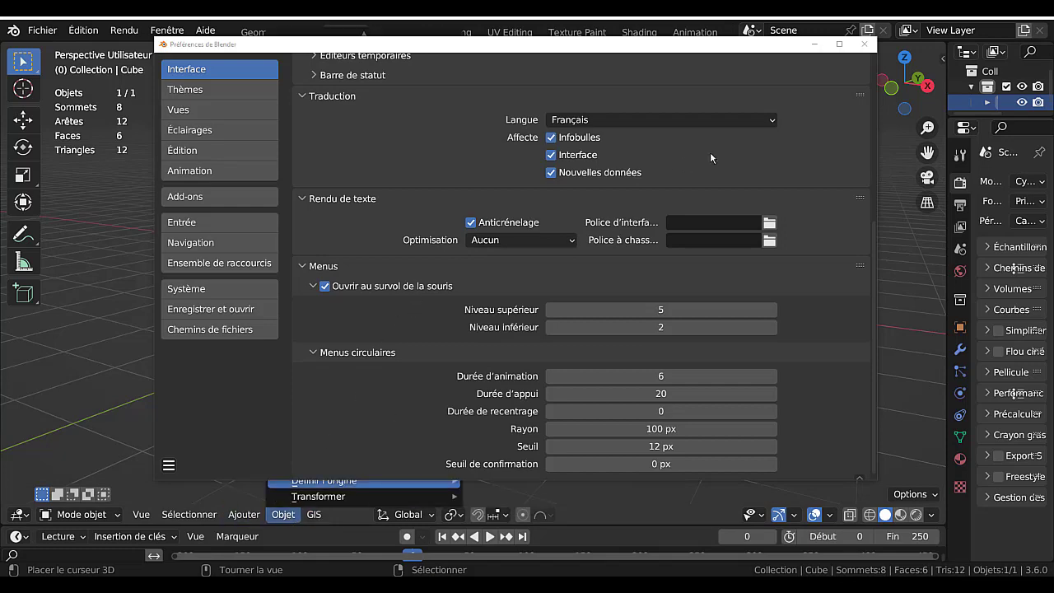
left_click(864, 44)
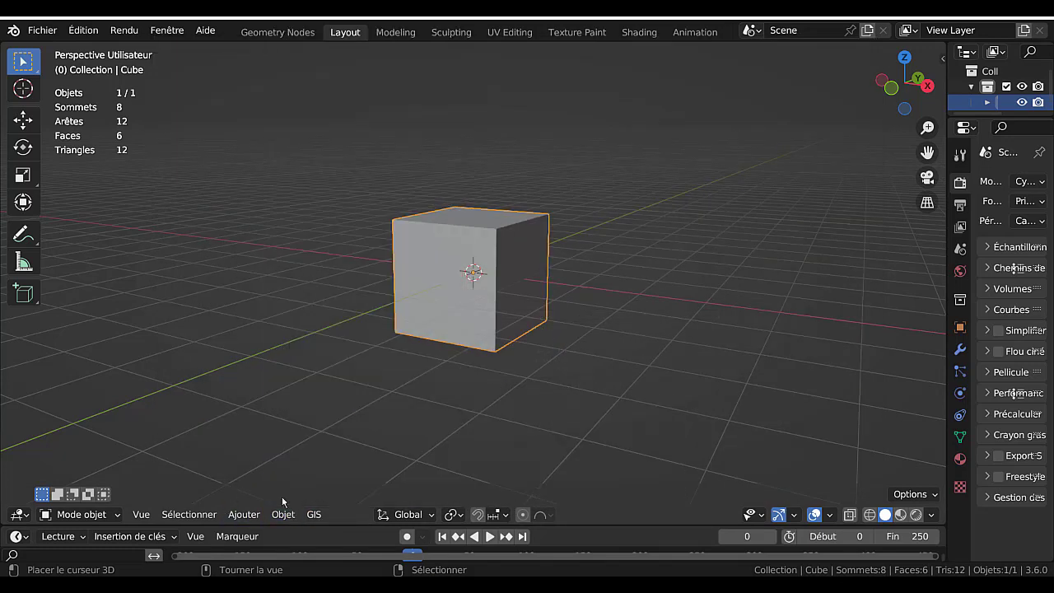
mouse_move(282, 516)
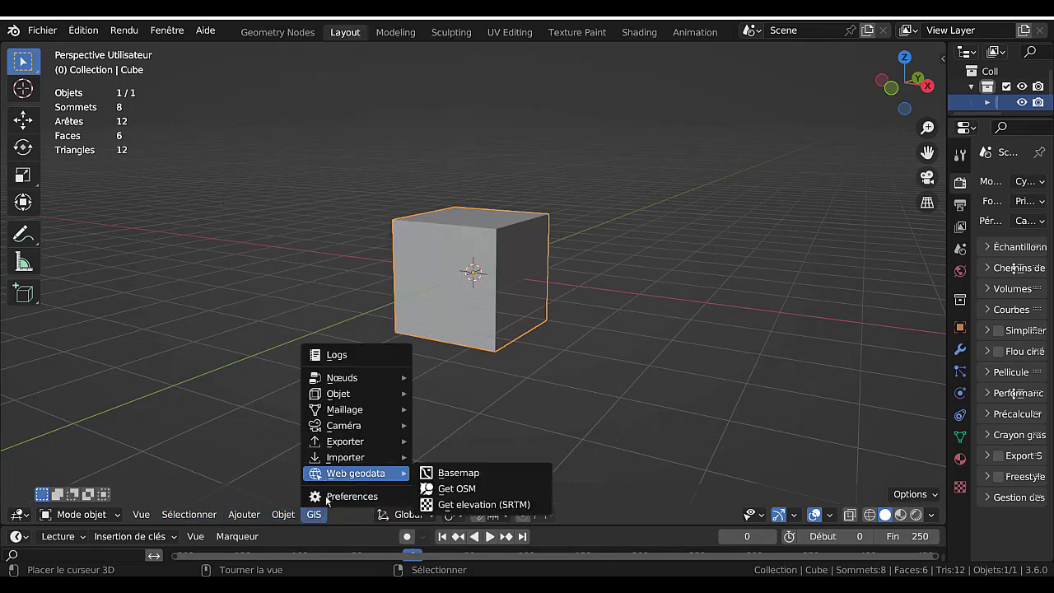
left_click(244, 515)
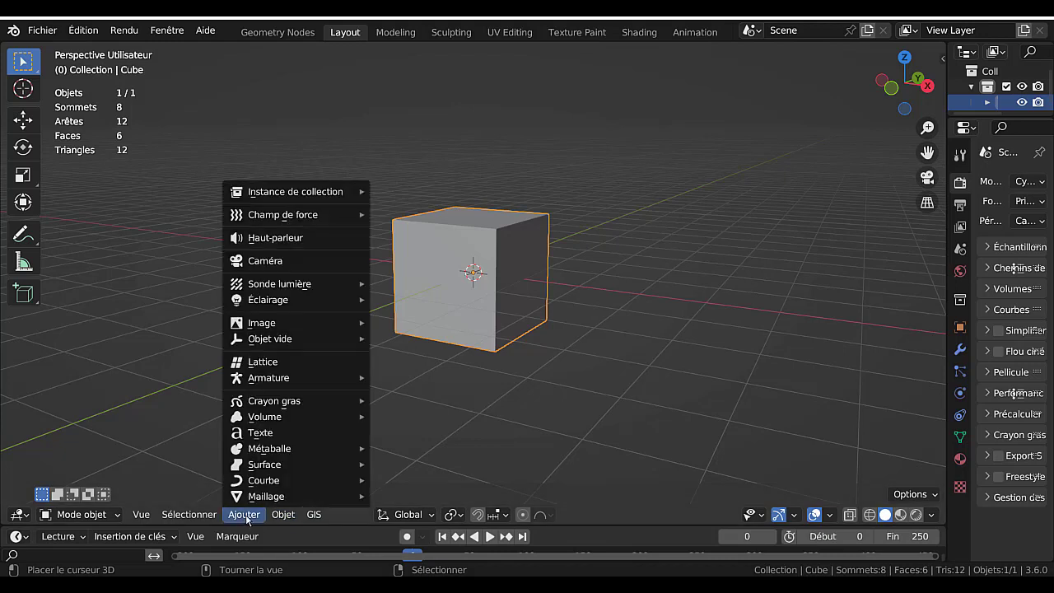
mouse_move(204, 518)
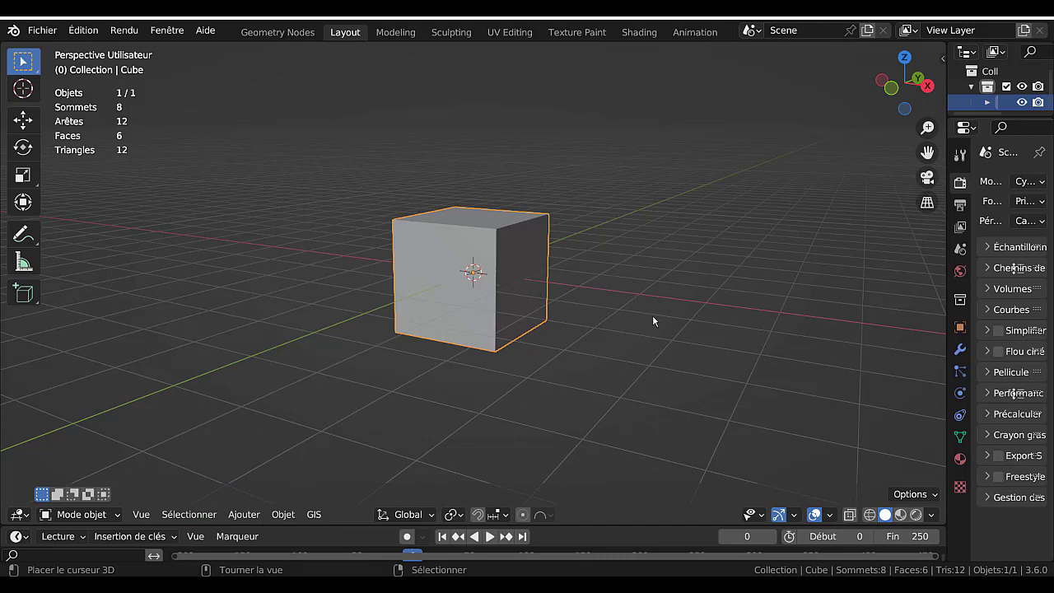
left_click(285, 516)
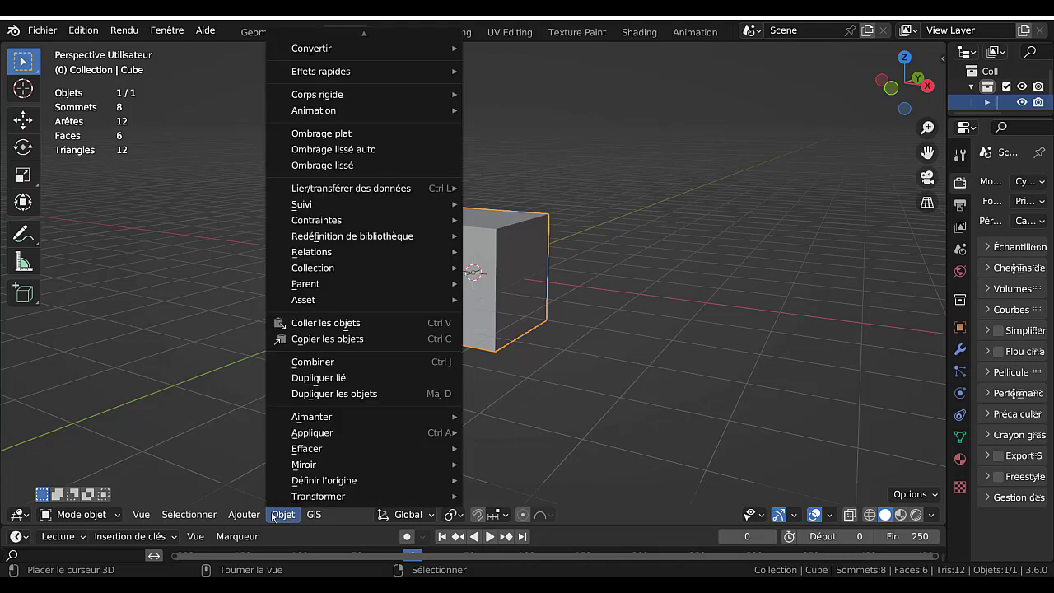
mouse_move(242, 518)
mouse_move(249, 497)
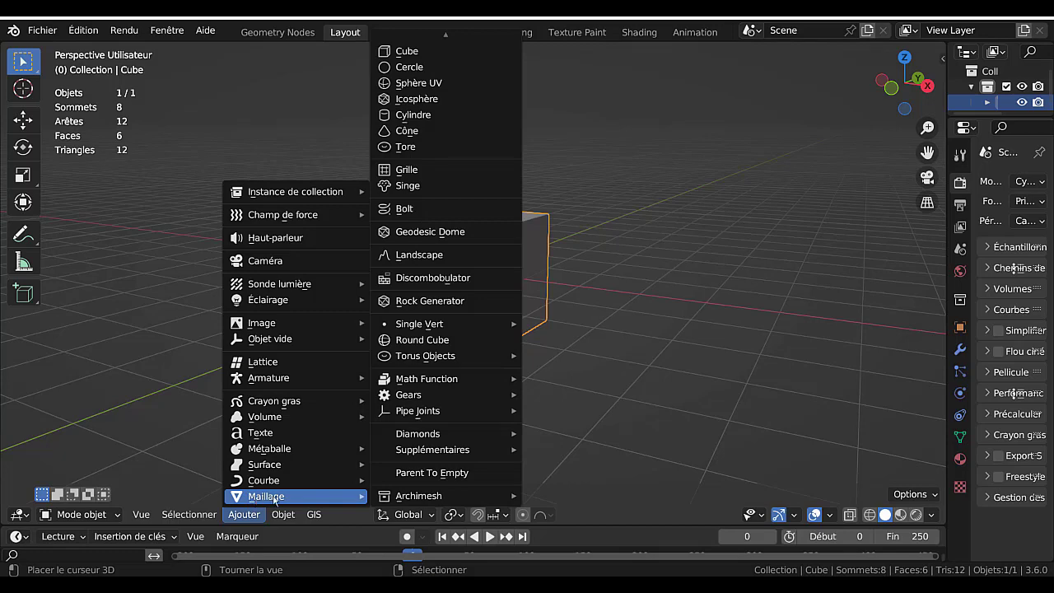
mouse_move(281, 516)
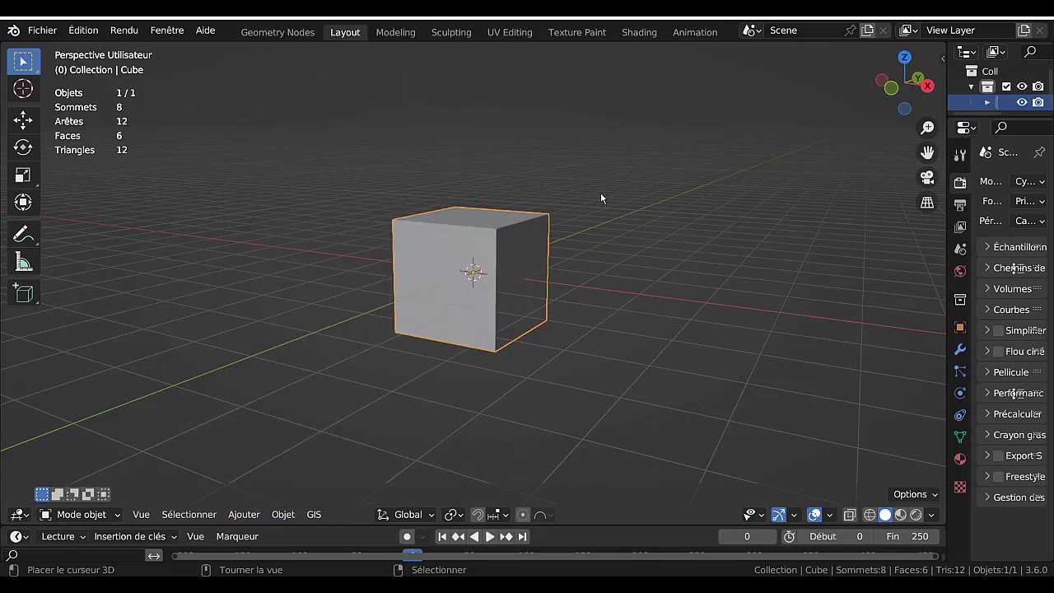
- Reopen the preferences from the quick favourites and disable Ouvrir au survol de la souris
key("q")
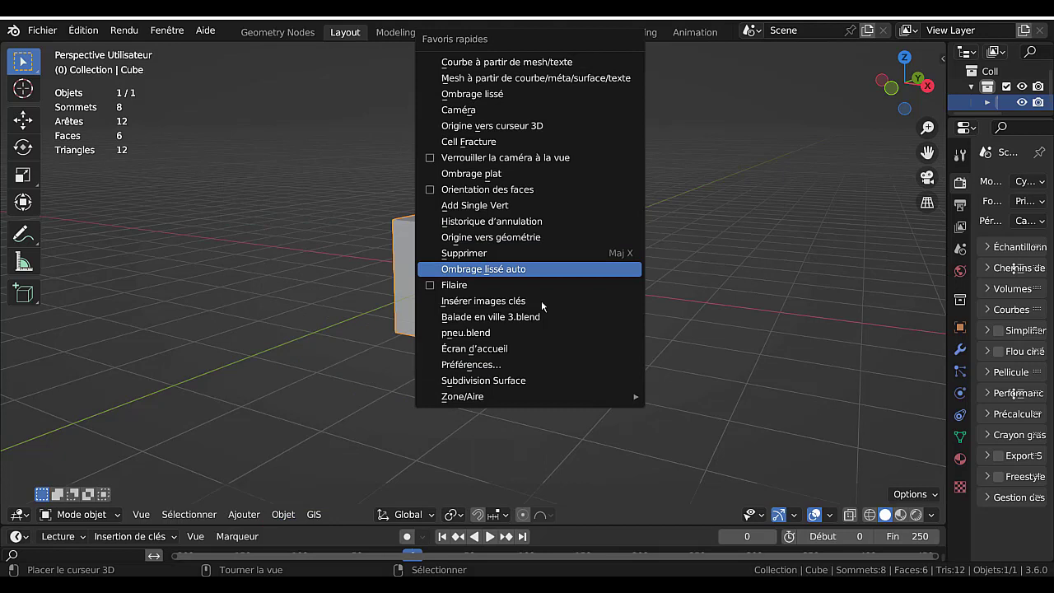
left_click(493, 365)
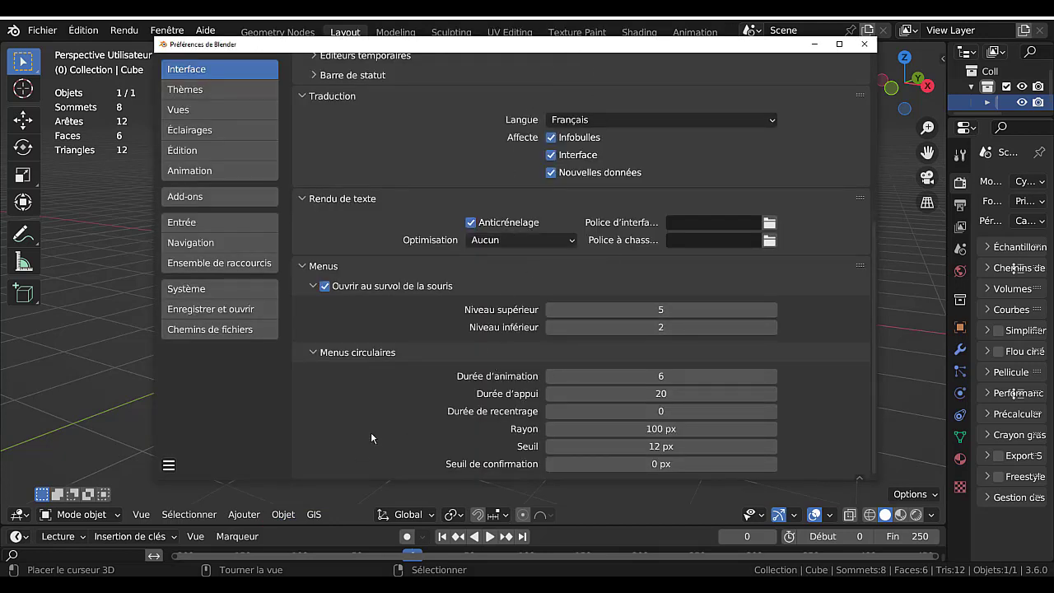
left_click(325, 287)
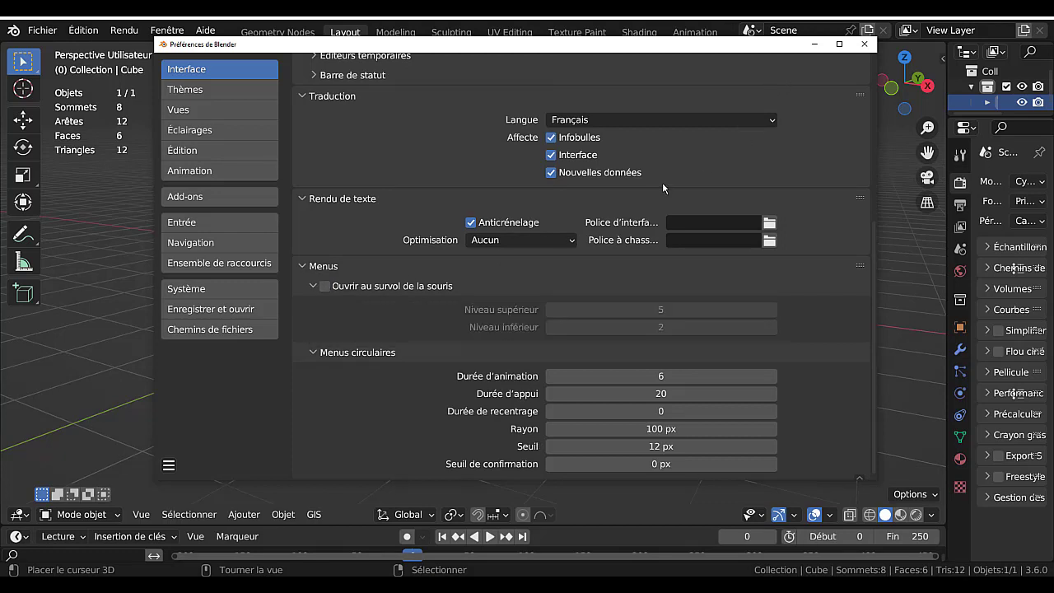
- Minimise the preferences window and check how the viewport's Objet menu responds with hover opening disabled
key("q")
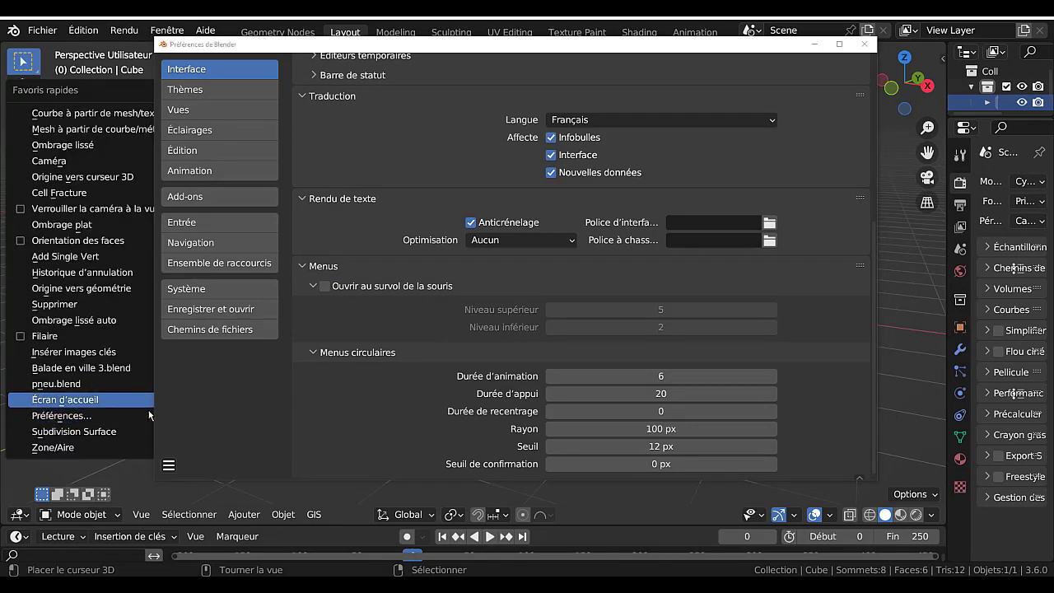
left_click(809, 46)
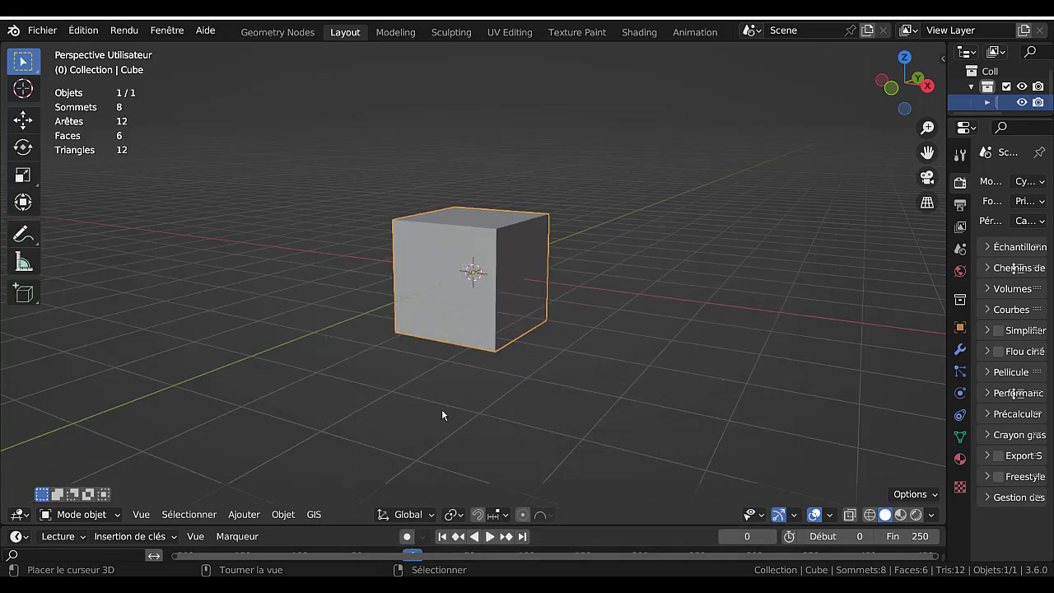
left_click(284, 515)
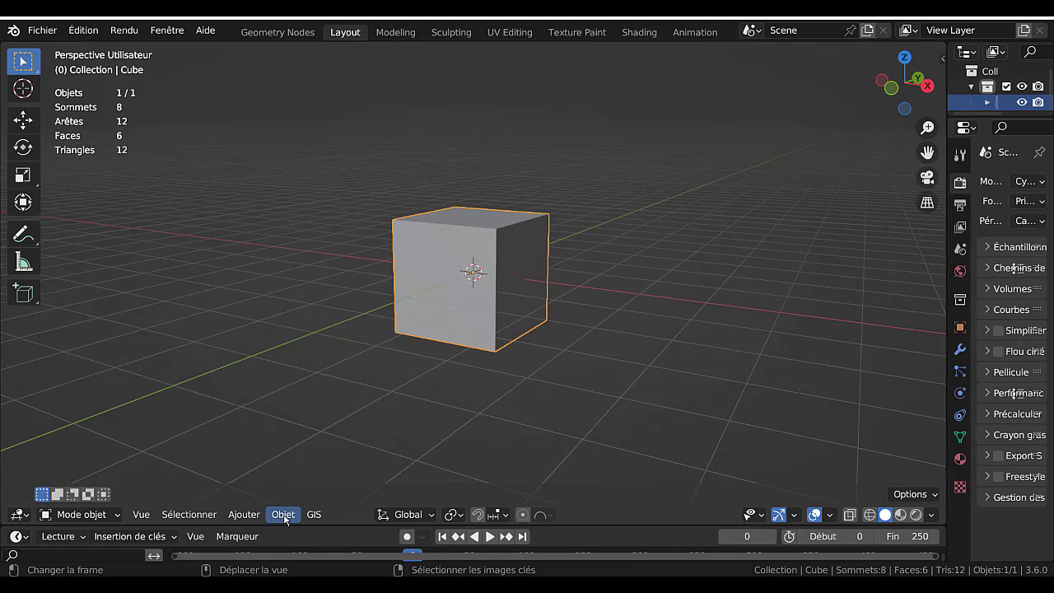
left_click(283, 516)
mouse_move(600, 557)
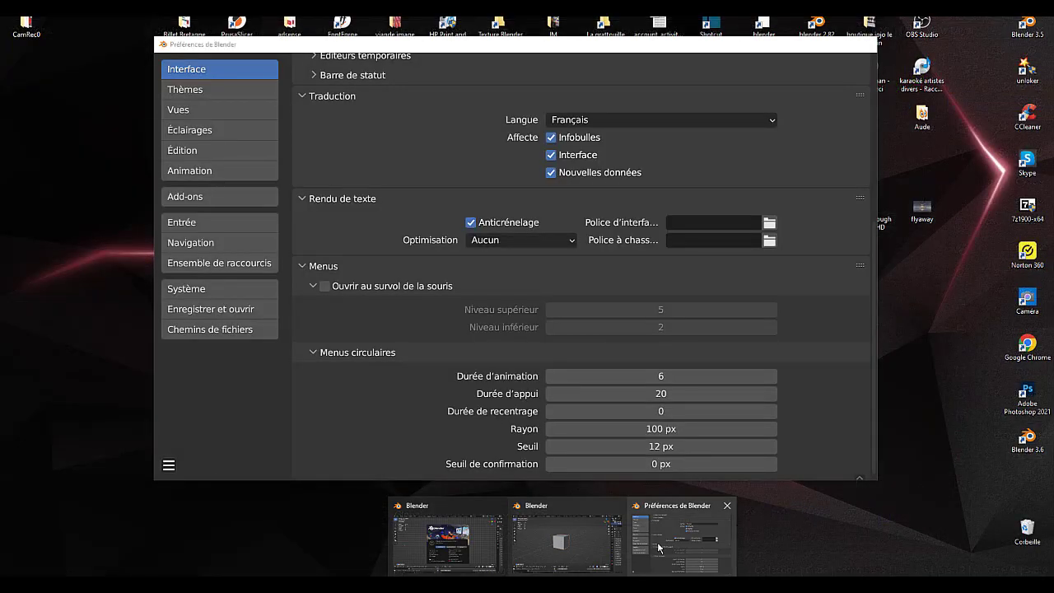
- Restore the preferences window, enable Ouvrir au survol de la souris again, and close the preferences
left_click(659, 548)
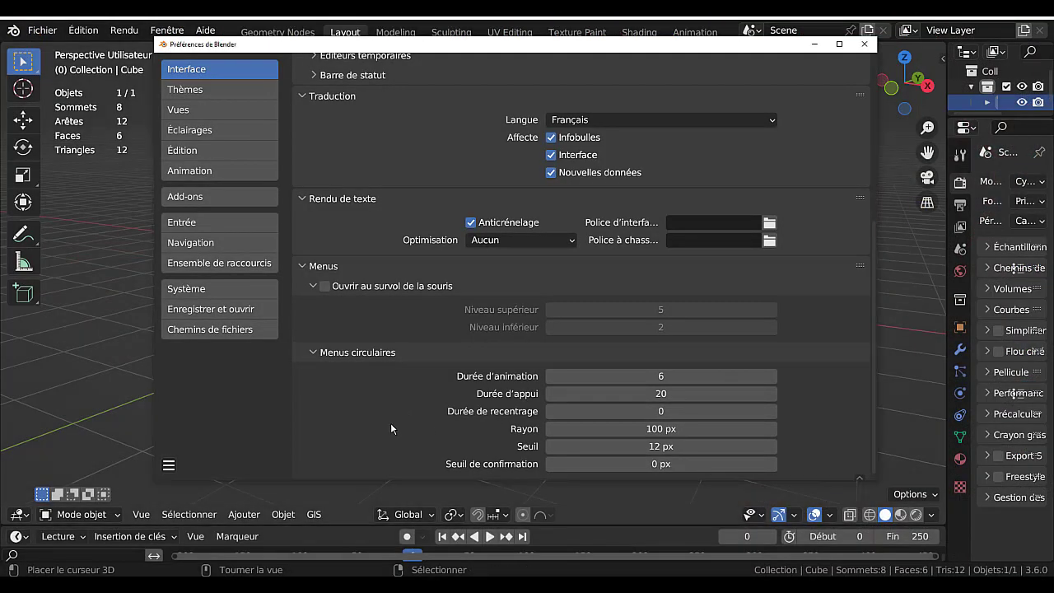
left_click(326, 287)
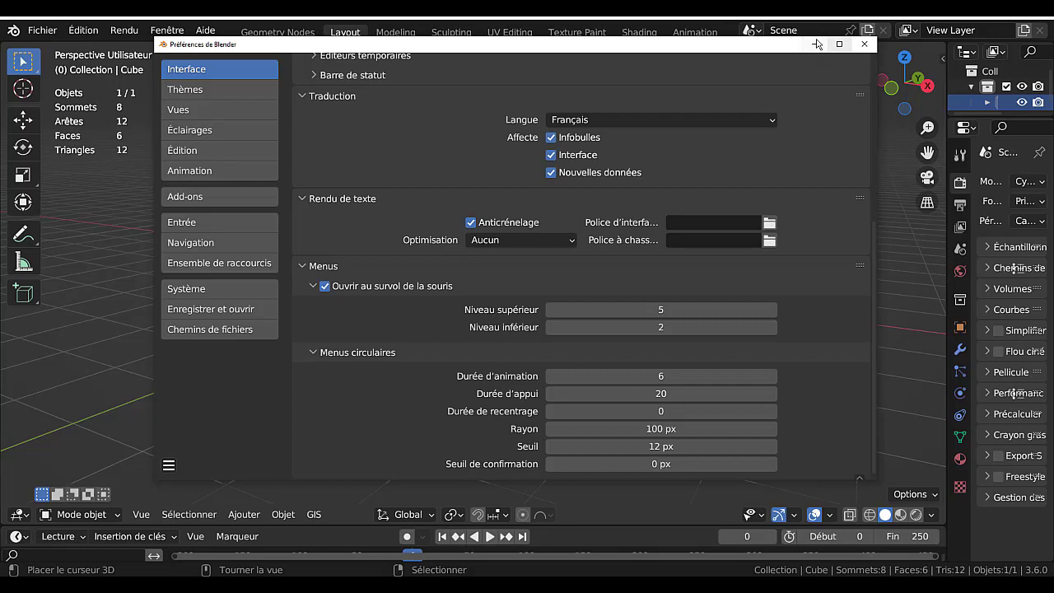
left_click(865, 44)
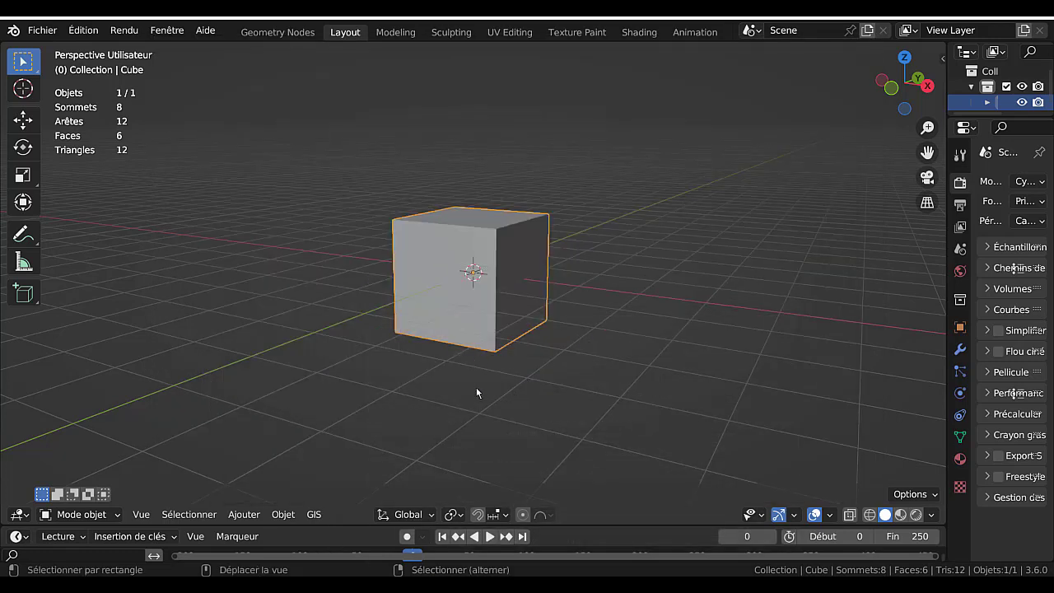
- Bring up the Aimanter pie menu at several places in the viewport to examine its circular layout and snapping options
key("shift+s")
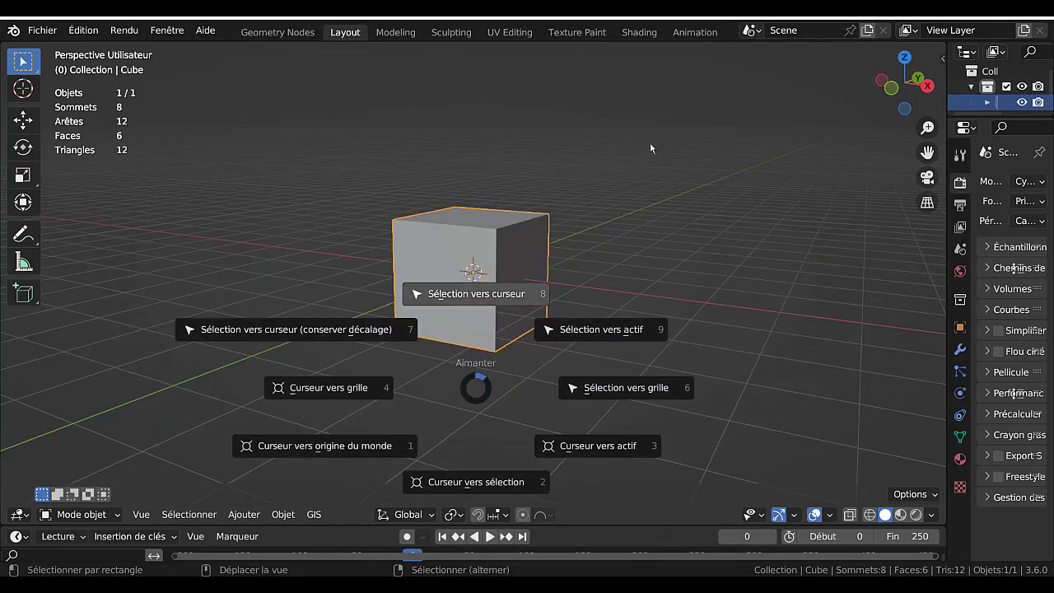
key("Escape")
key("shift+s")
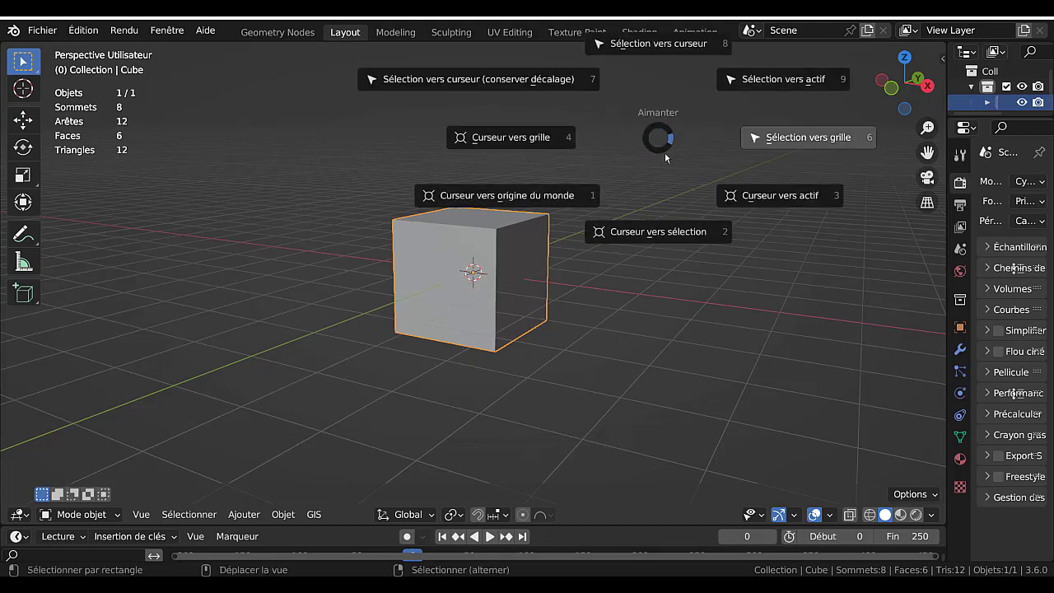
key("Escape")
key("shift+s")
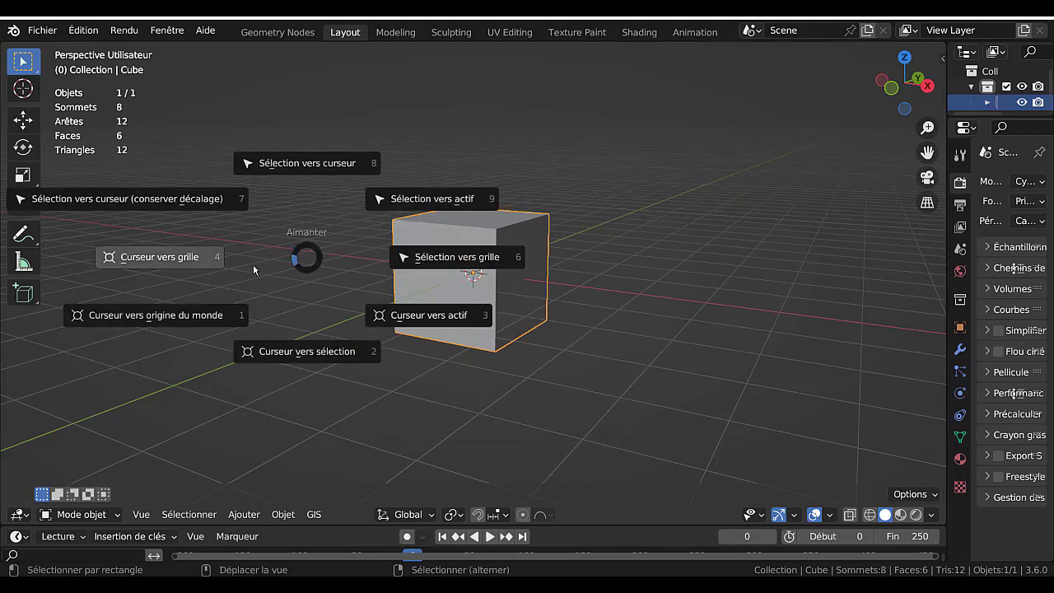
key("Escape")
key("shift+s")
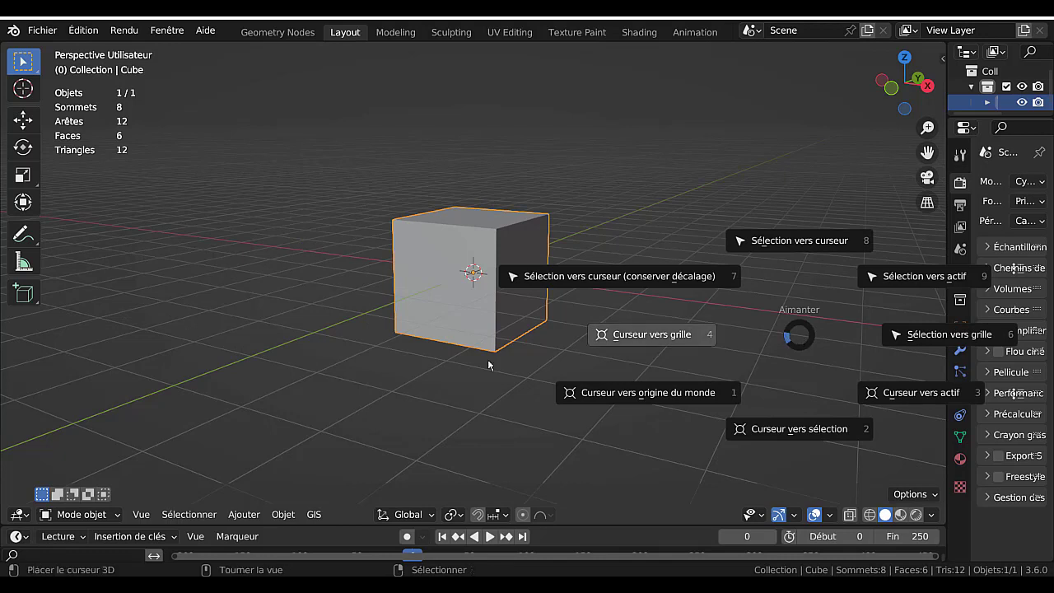
key("Escape")
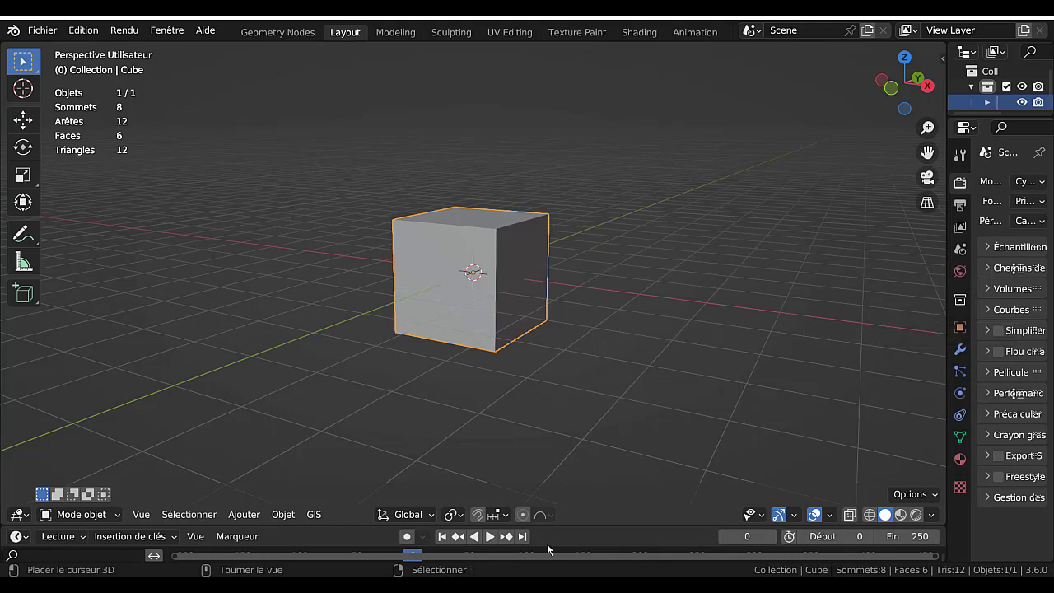
left_click(315, 515)
key("shift+s")
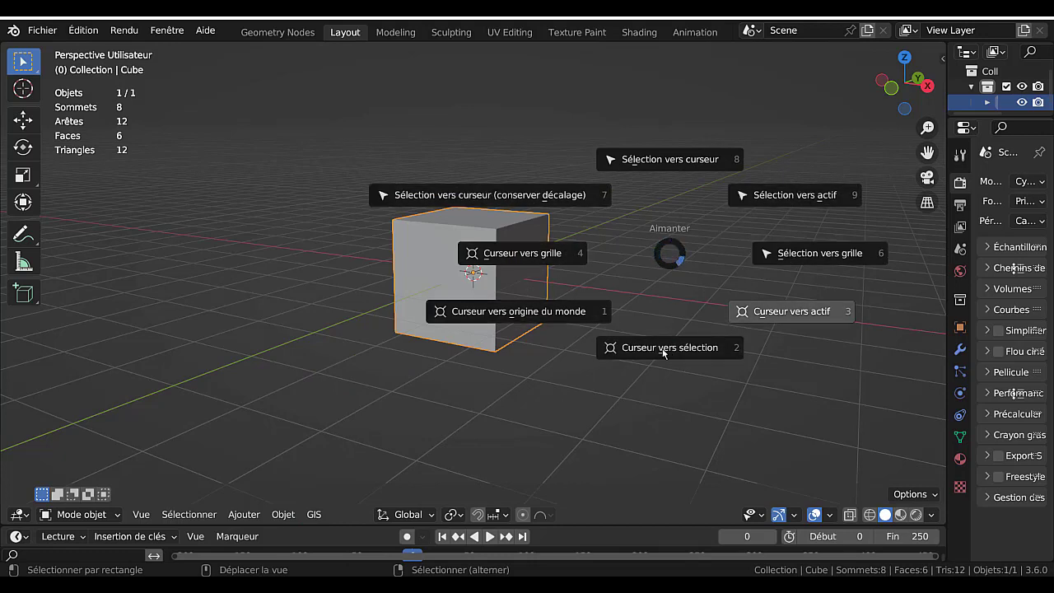
- Place the 3D cursor in empty space away from the cube, and snap it back to the world origin
left_click(285, 332)
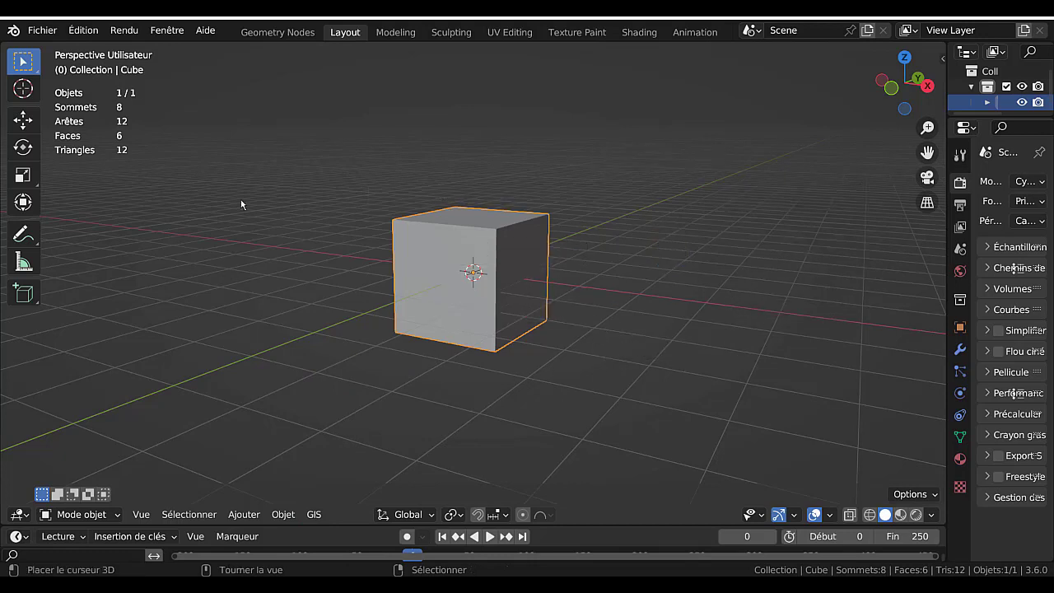
key("shift+s")
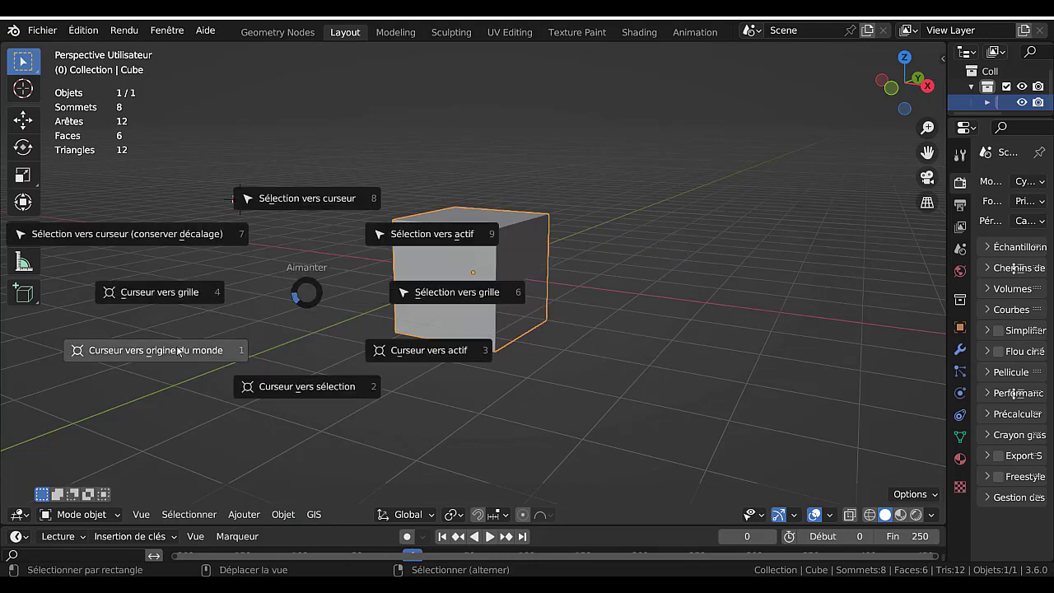
left_click(187, 374)
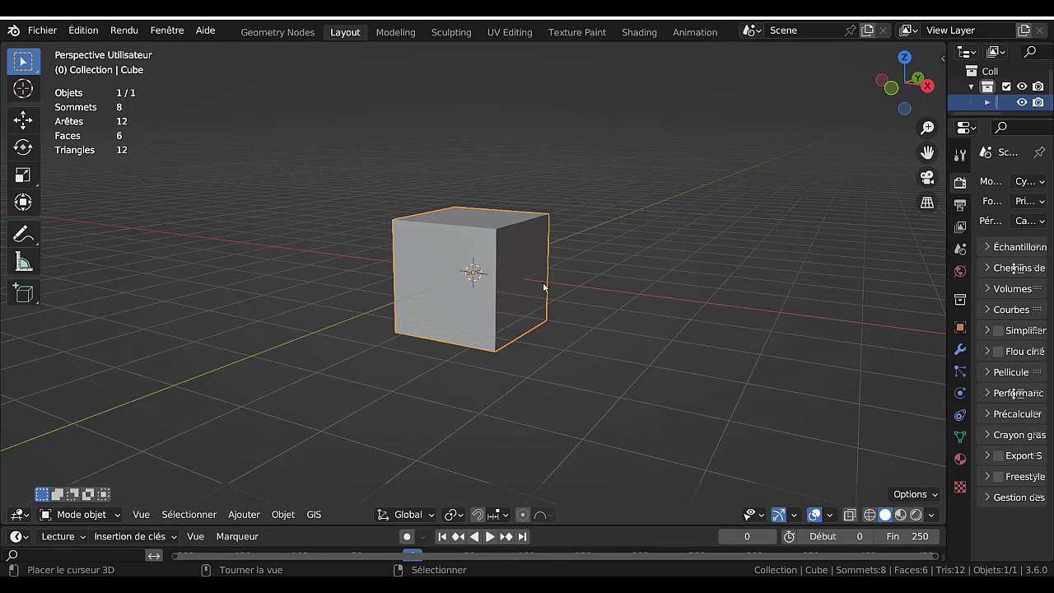
- Delete the cube, and snap the 3D cursor to the world origin after placing it in the far part of the grid
key("x")
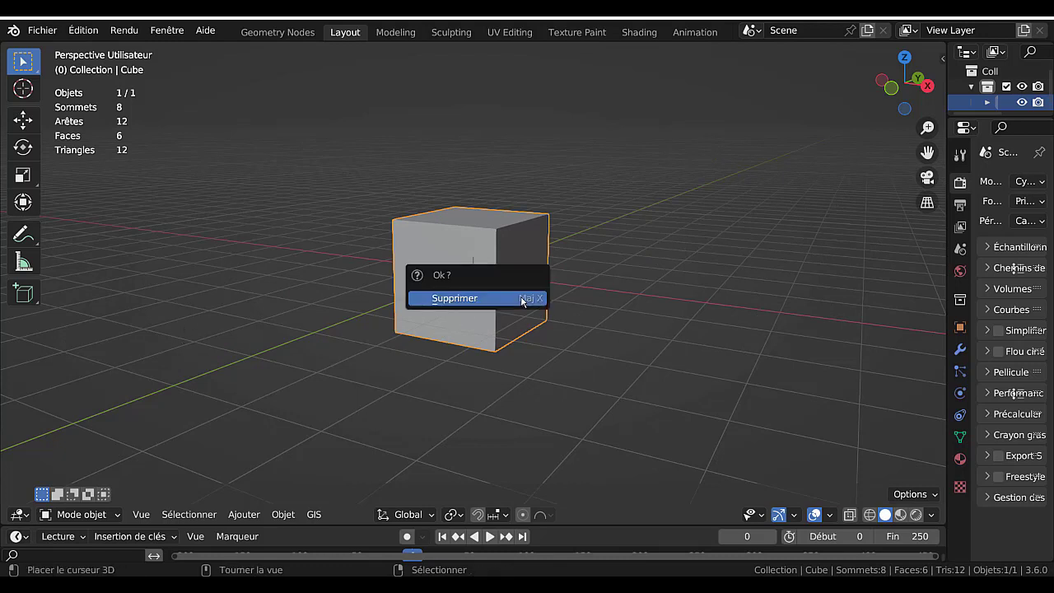
left_click(520, 297)
left_click(745, 170)
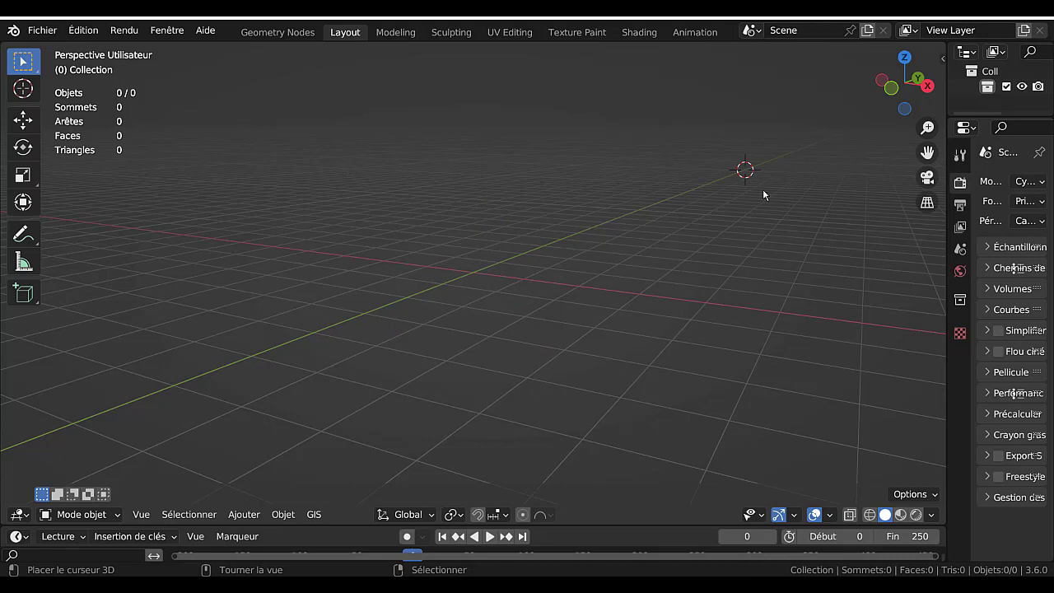
key("shift+s")
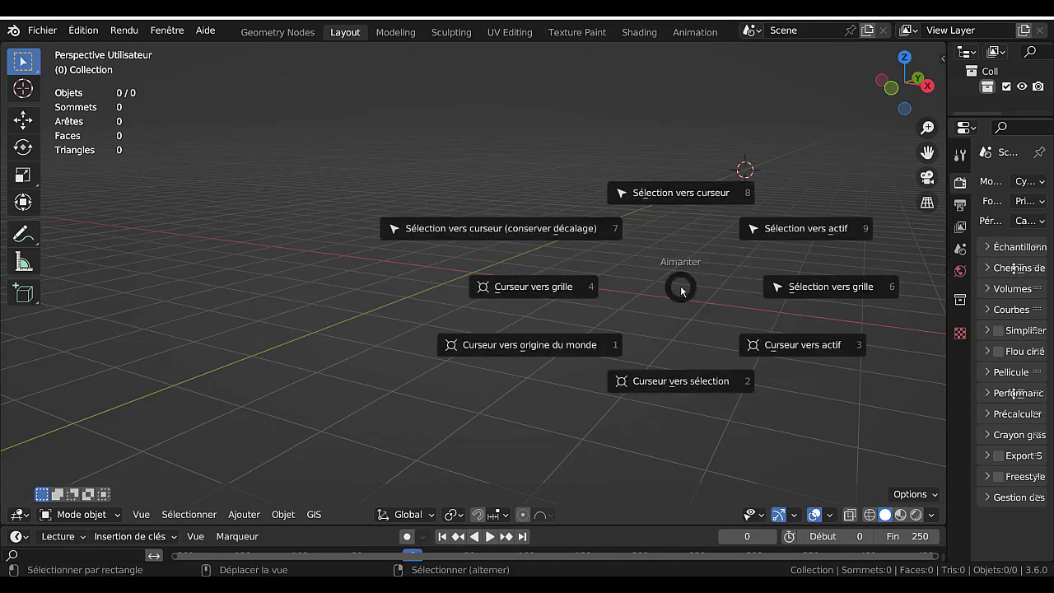
left_click(540, 346)
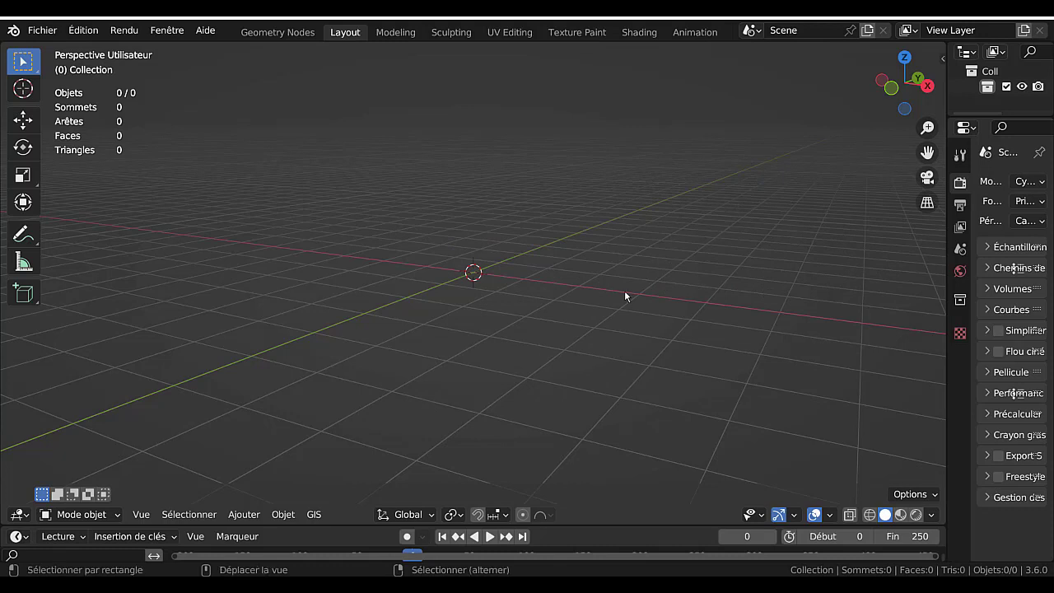
- Bring up the Aimanter pie menu again, and snap the 3D cursor back to the world origin after displacing it toward the horizon
key("shift+s")
left_click(493, 356)
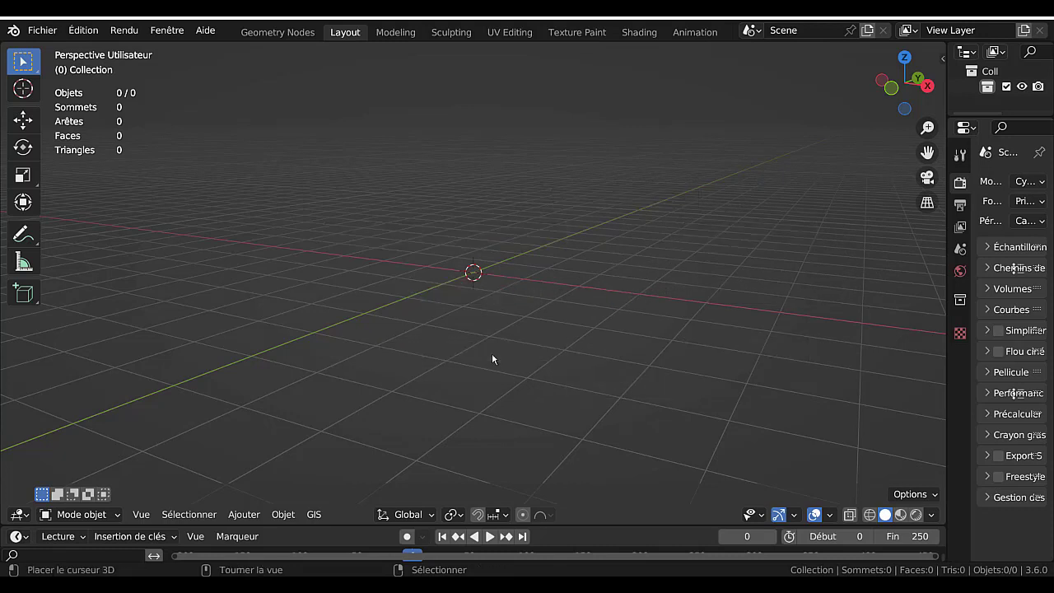
right_click(711, 171, "shift")
key("shift+s")
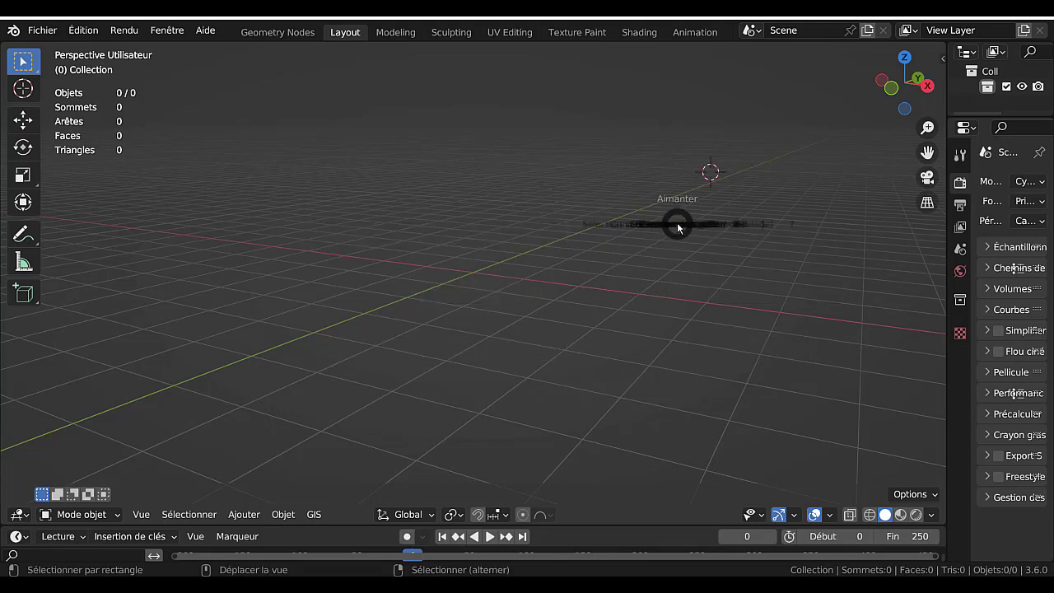
left_click(543, 299)
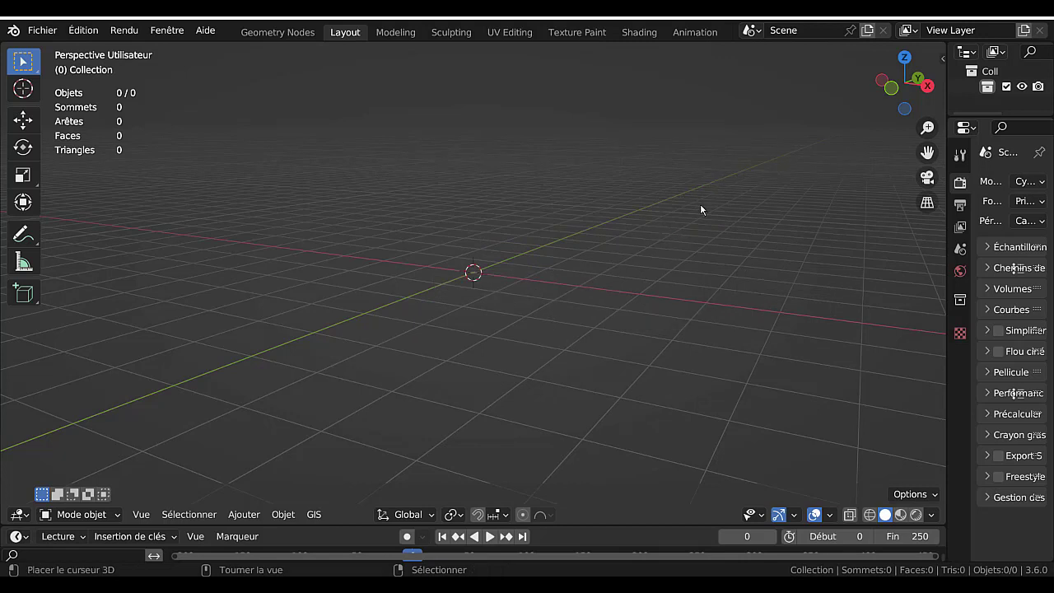
- Restore and widen the preferences window, and set the Menus circulaires Rayon to 37 px
mouse_move(536, 586)
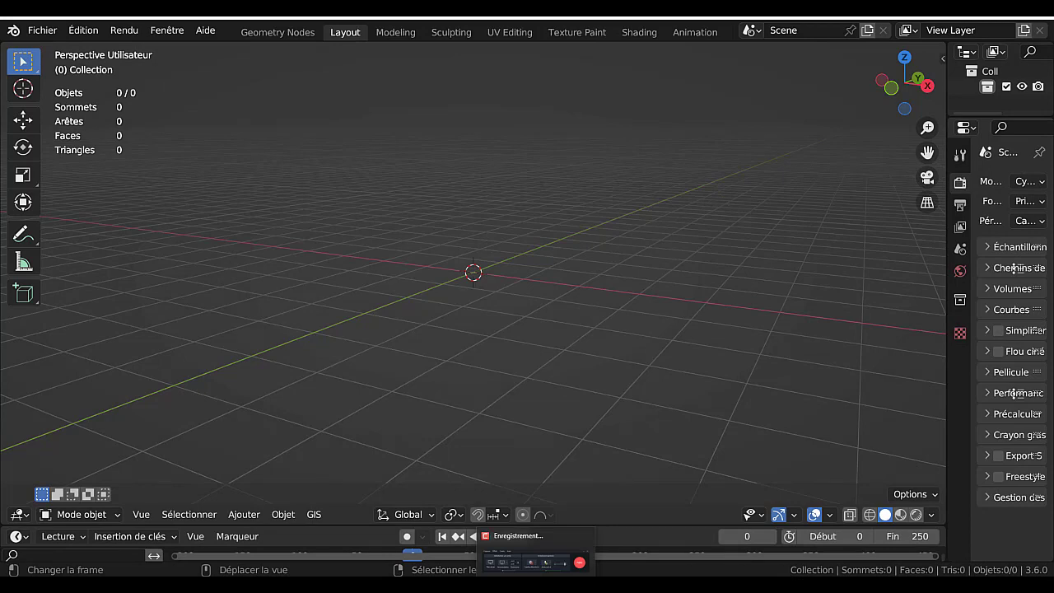
left_click(681, 542)
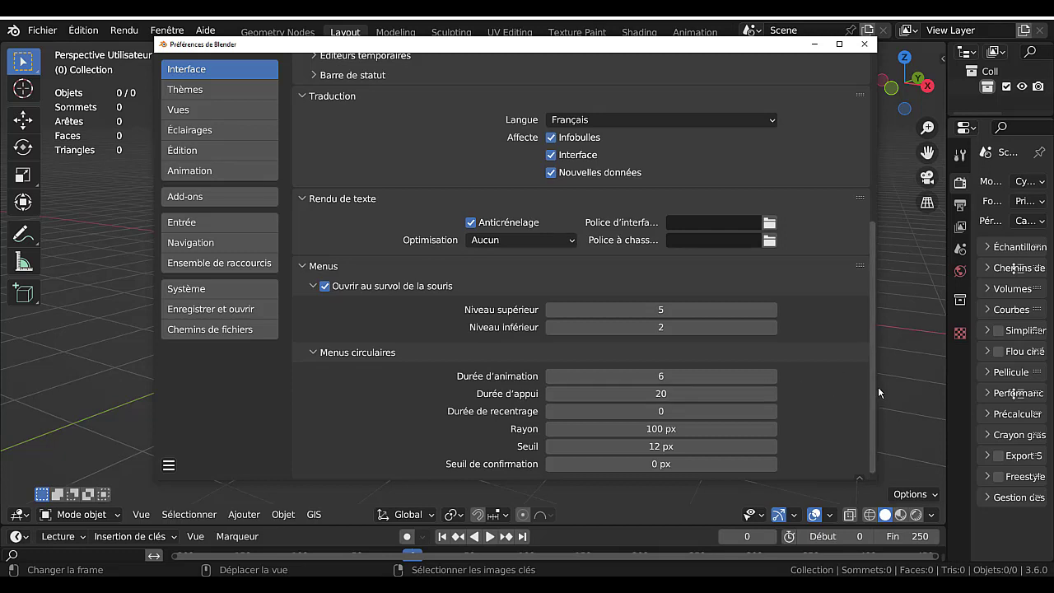
left_click_drag(879, 392, 910, 392)
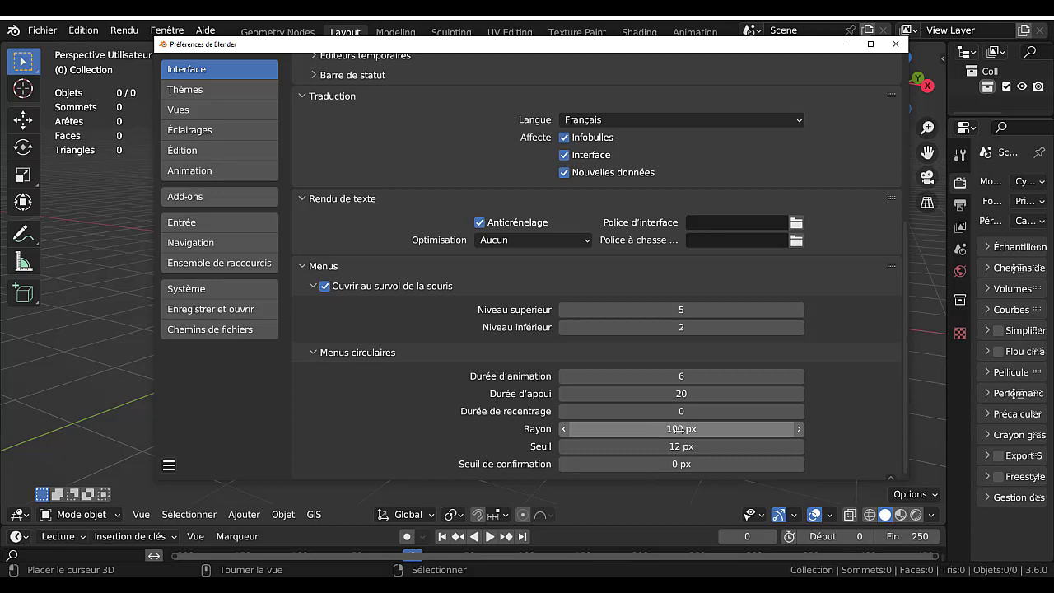
left_click_drag(677, 429, 622, 430)
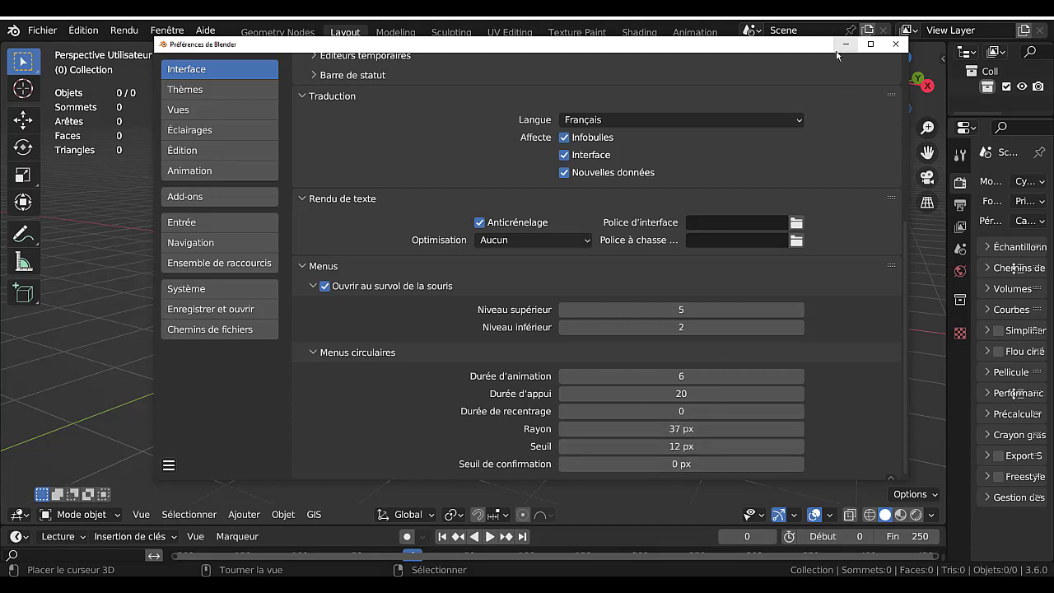
- Minimise the preferences and check the Aimanter pie menu's reduced radius by choosing Curseur vers origine du monde
left_click(846, 45)
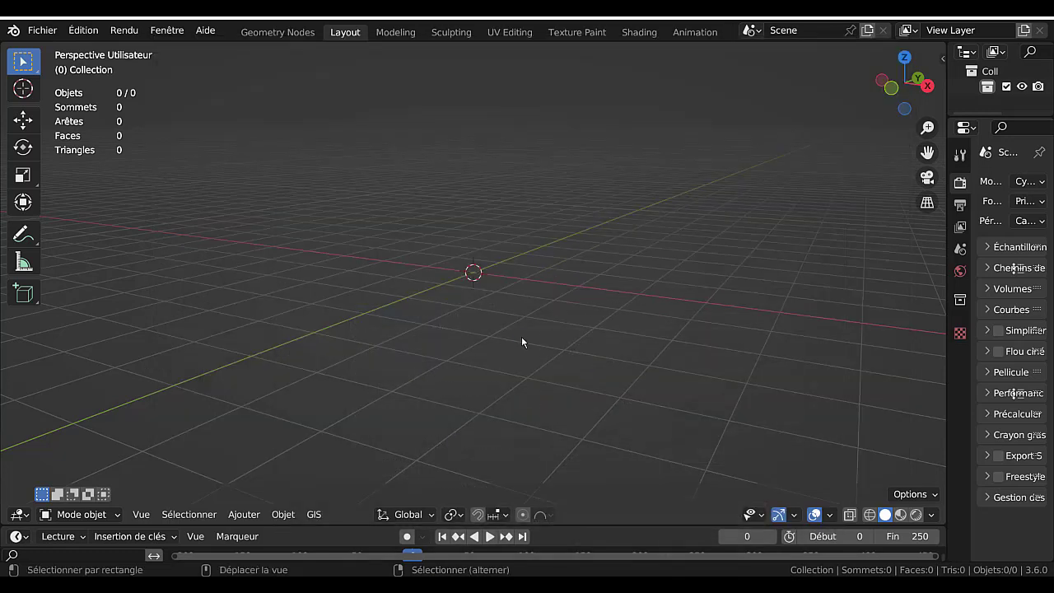
key("shift+s")
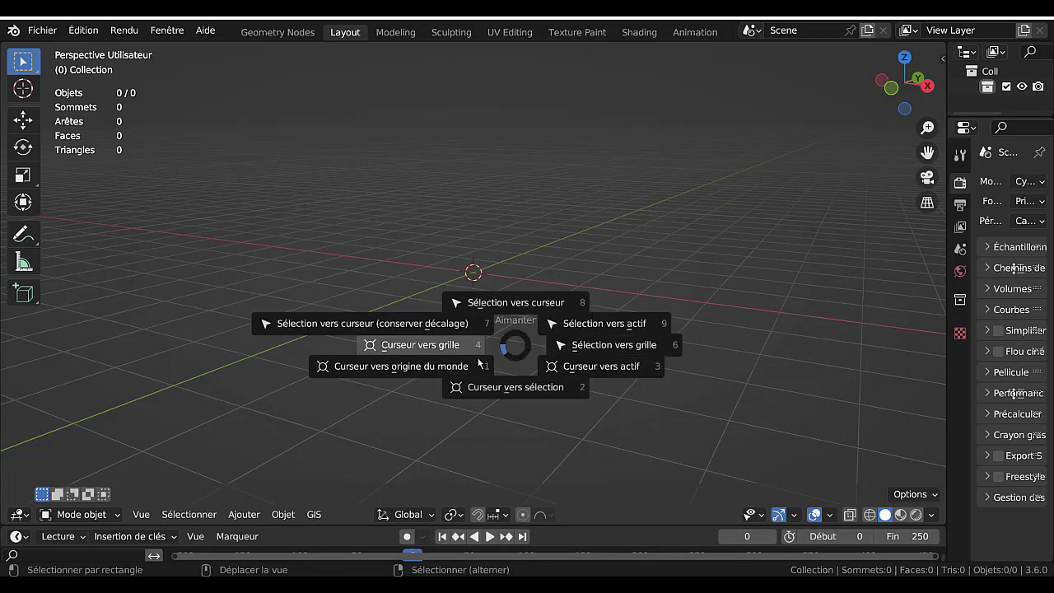
left_click(415, 373)
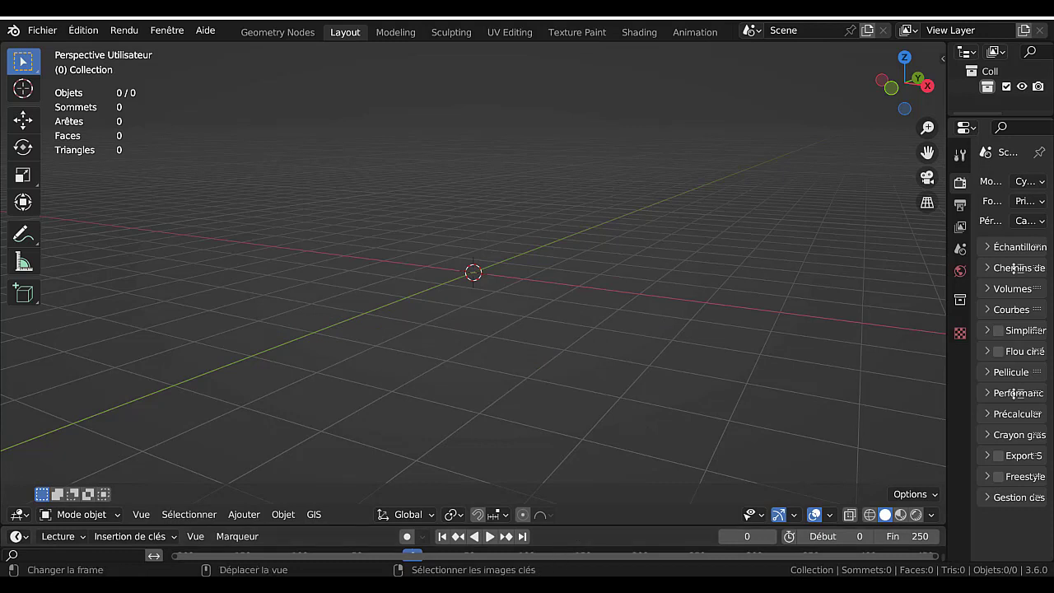
- Restore the preferences window and set the Menus circulaires Rayon to 100 px
mouse_move(563, 592)
left_click(676, 535)
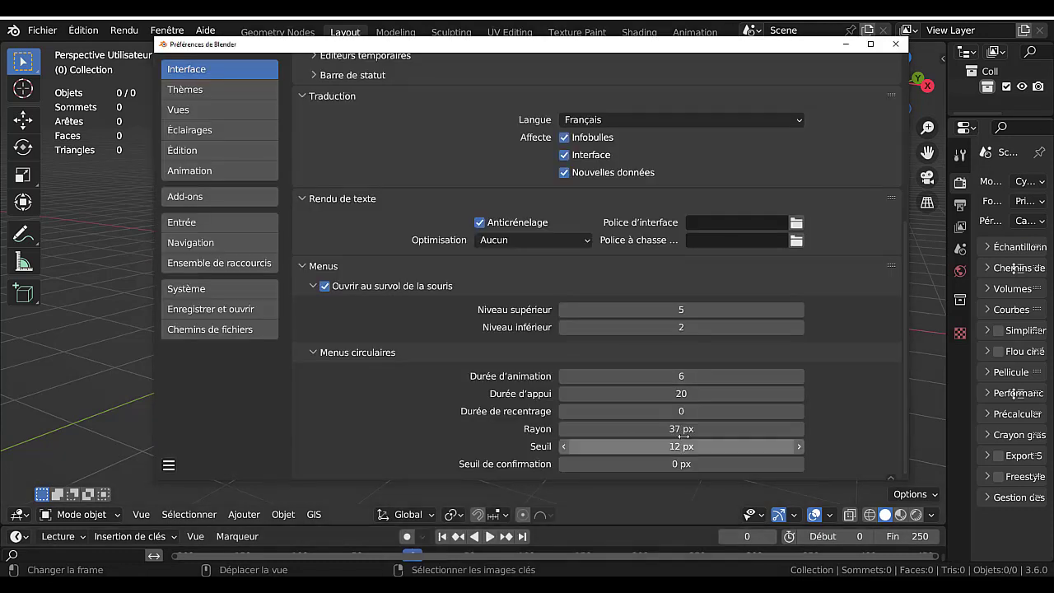
left_click_drag(690, 430, 775, 429)
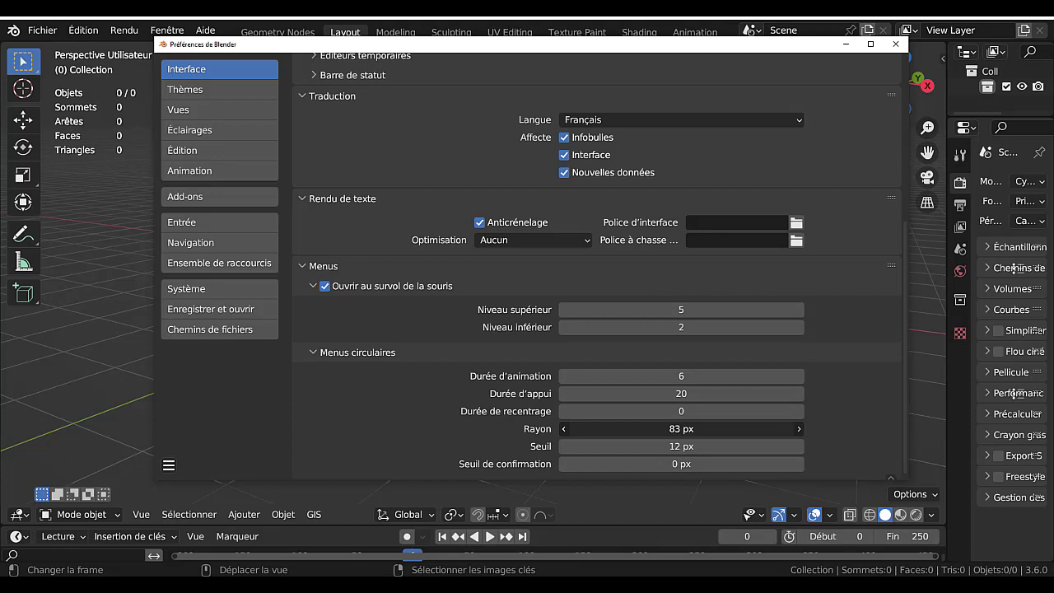
left_click(681, 429)
type("100")
key("Return")
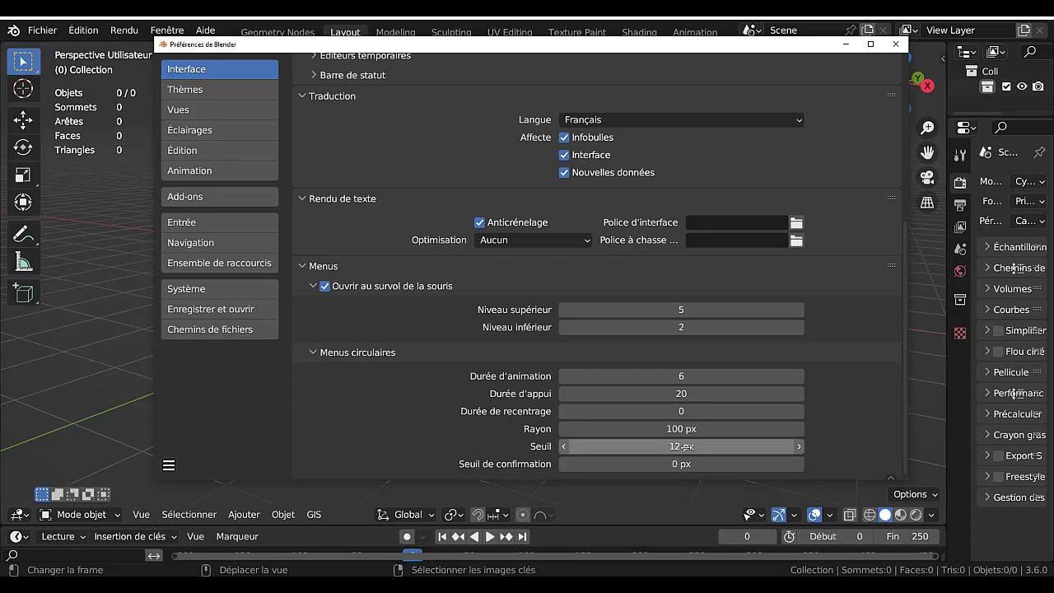
- Set the Menus circulaires Seuil to 223 px, and examine the Aimanter pie menu in the viewport with this threshold
left_click_drag(682, 447, 783, 447)
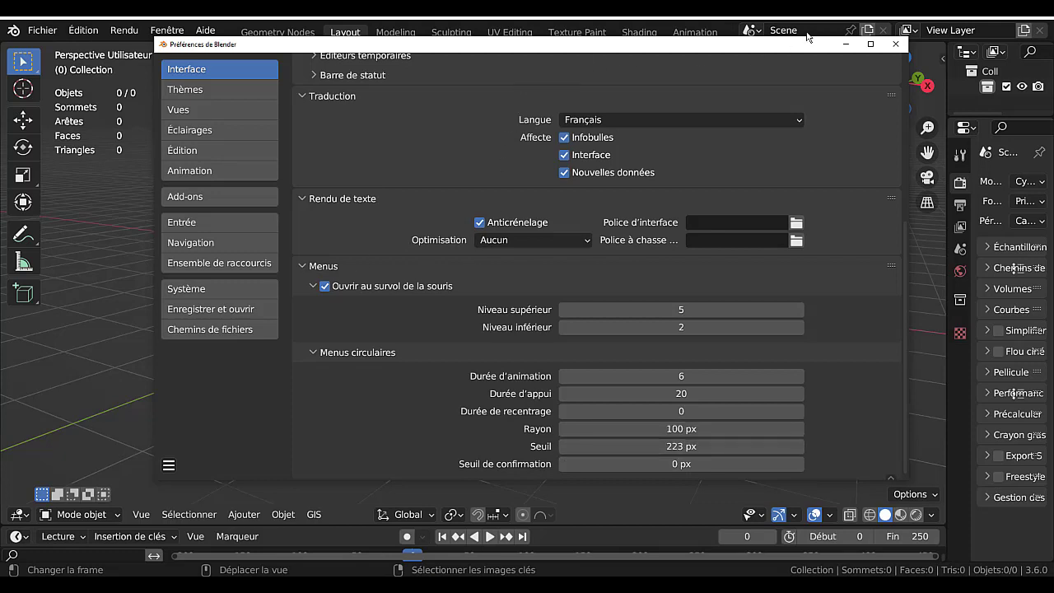
left_click(897, 43)
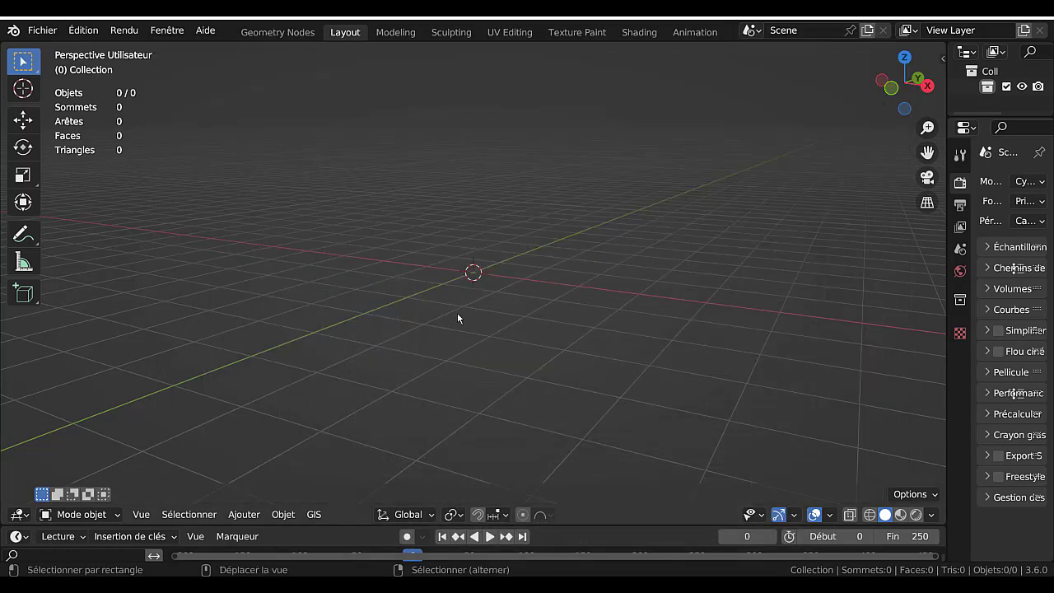
key("shift+s")
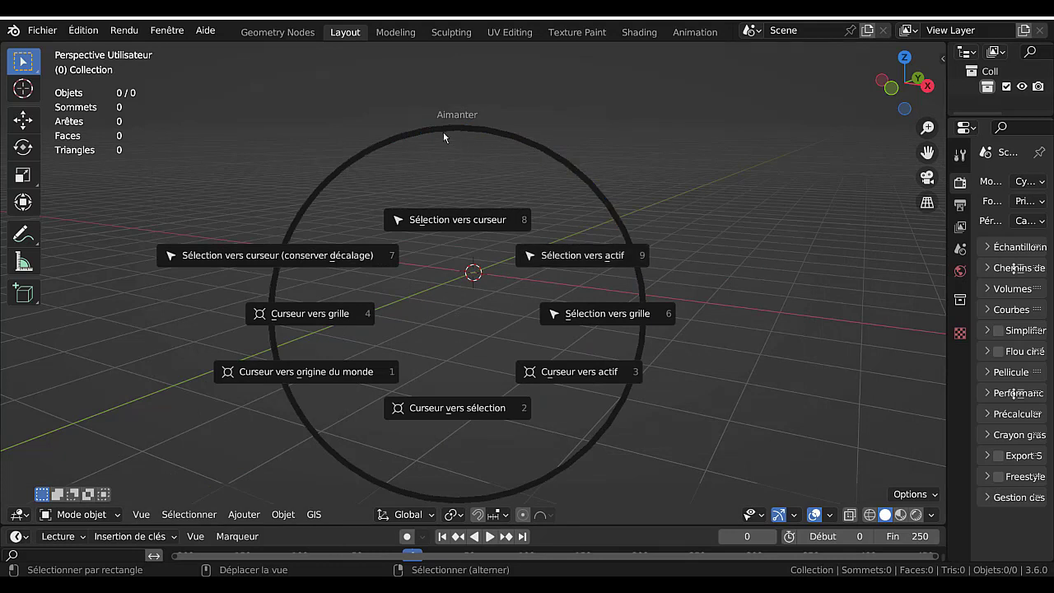
left_click(280, 395)
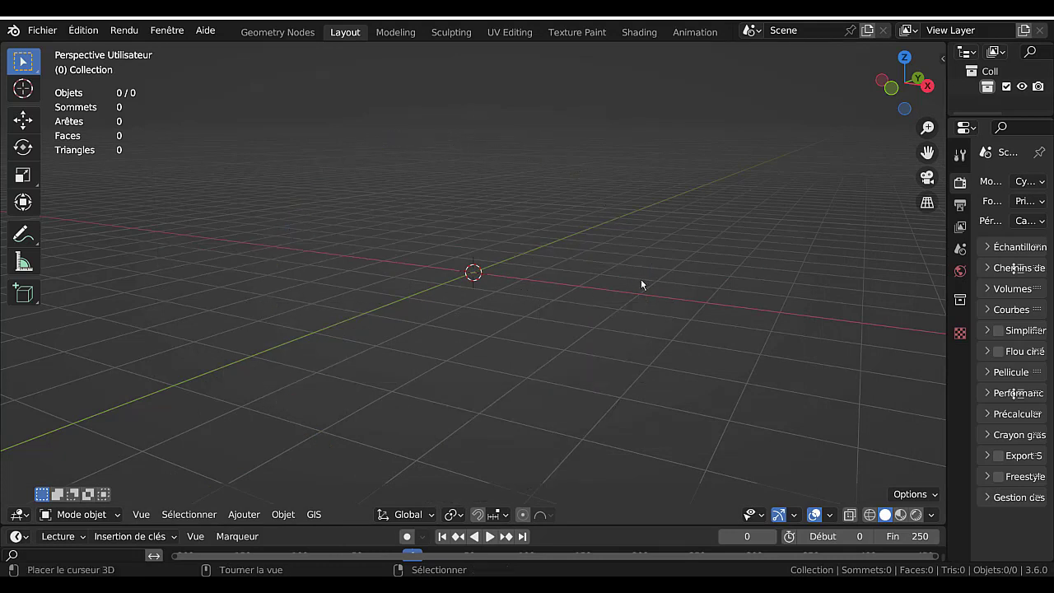
key("shift+s")
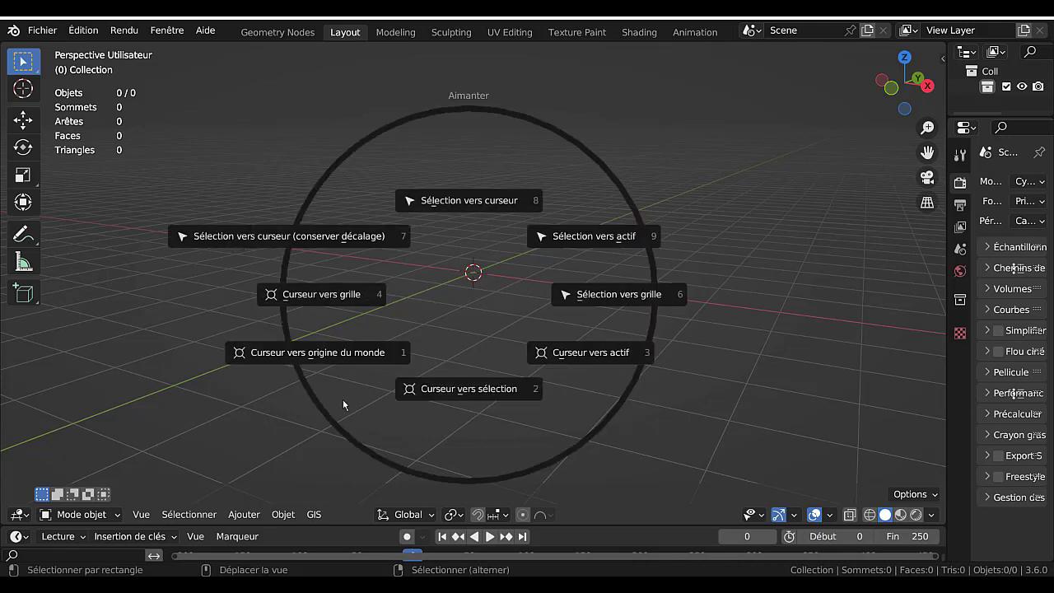
left_click(297, 376)
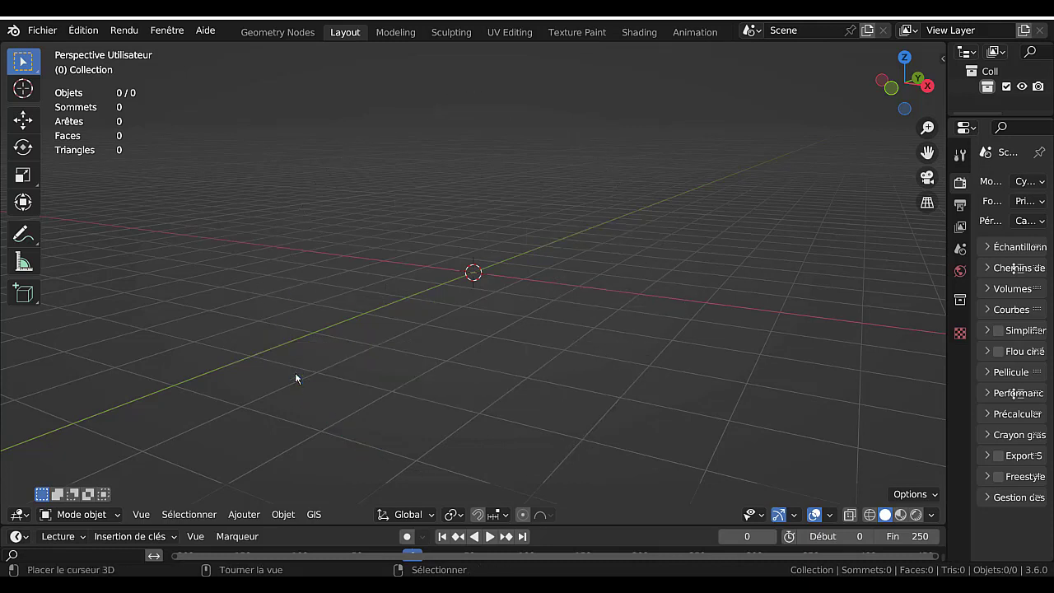
- Place the 3D cursor far from the origin and return it with Curseur vers origine du monde, using the large pie menu threshold
right_click(794, 192, "shift")
key("shift+s")
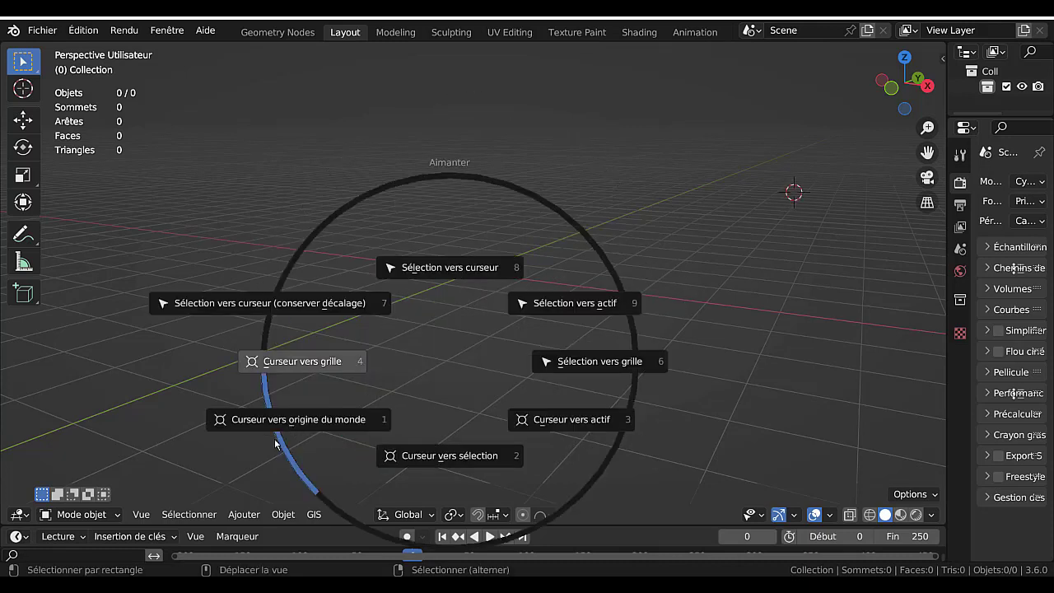
left_click(276, 443)
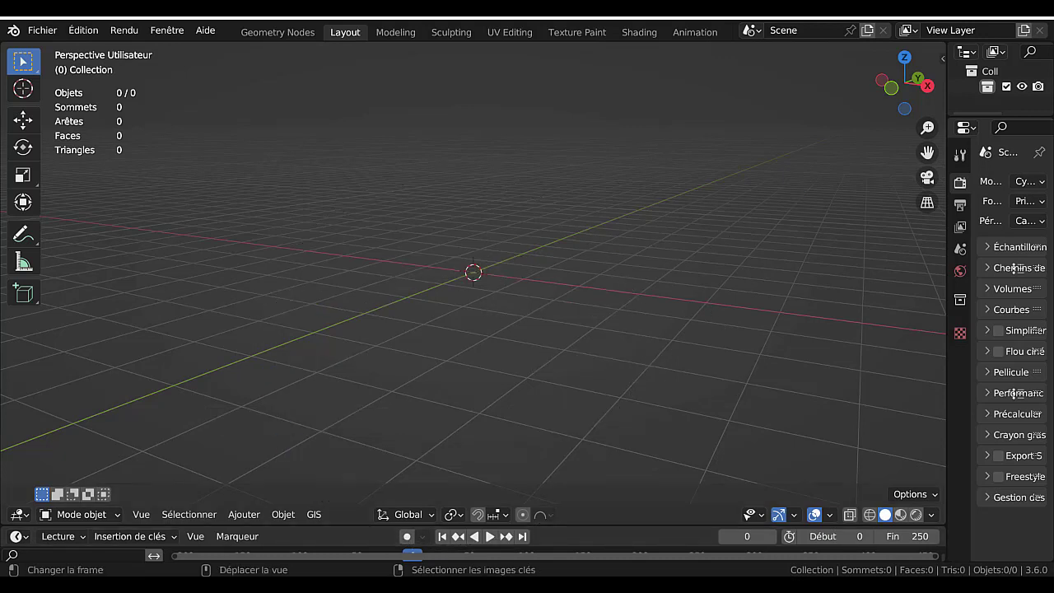
- Restore the preferences, set the Menus circulaires Seuil to 42 px, and minimise the window
mouse_move(563, 585)
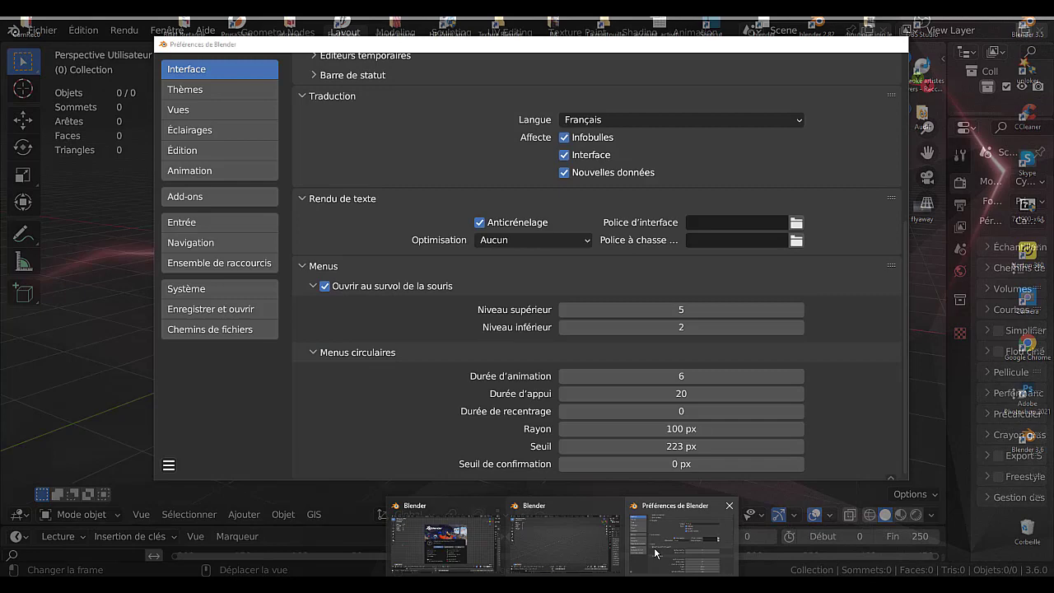
left_click(656, 553)
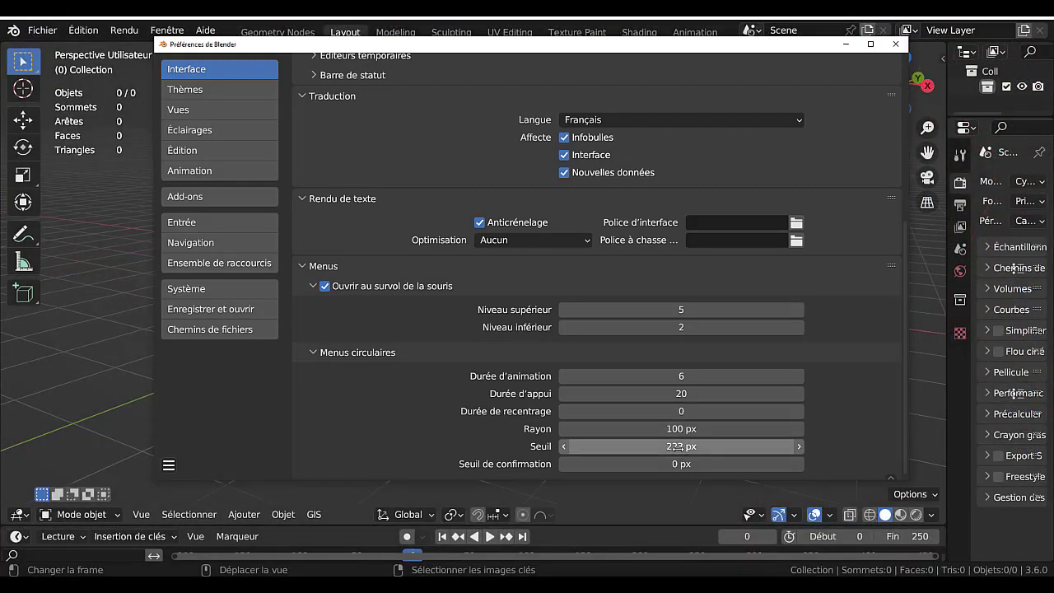
left_click_drag(676, 446, 581, 446)
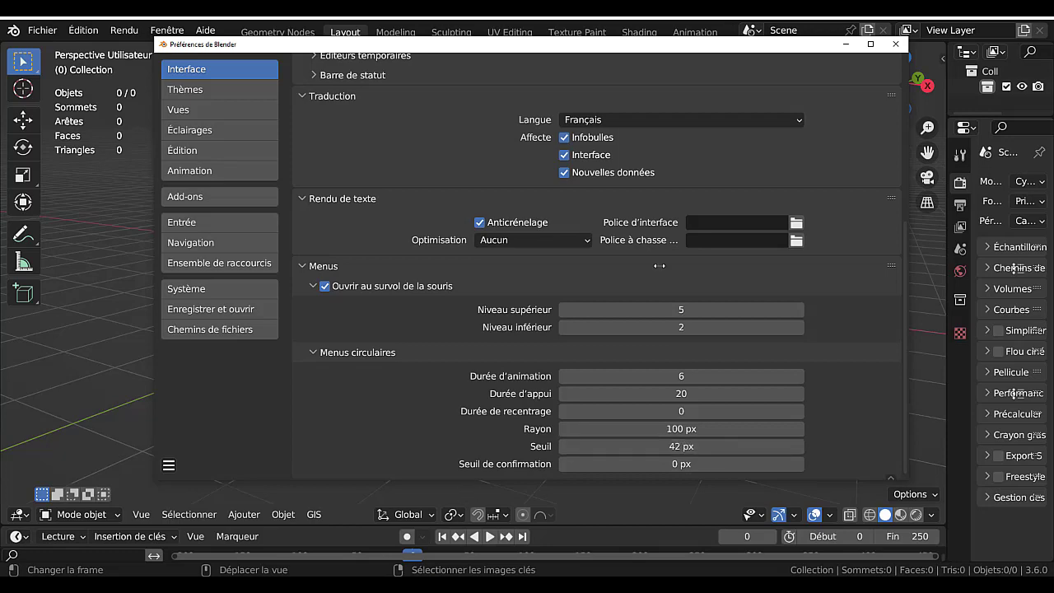
left_click(846, 45)
- Test the 42 px threshold in the Aimanter pie menu by displacing the 3D cursor and snapping it back to the world origin
key("shift+s")
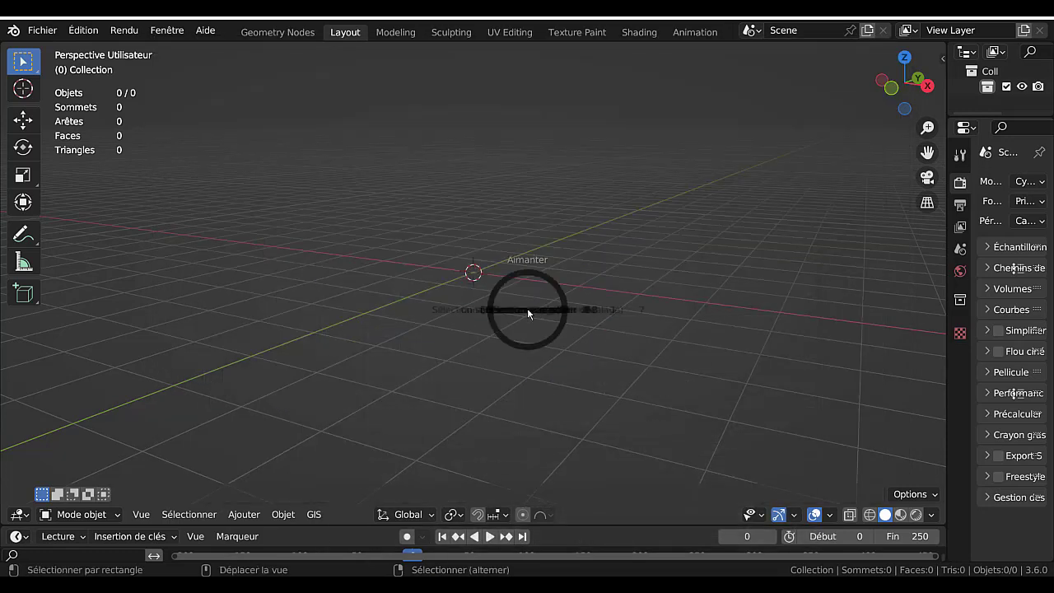
key("shift+s")
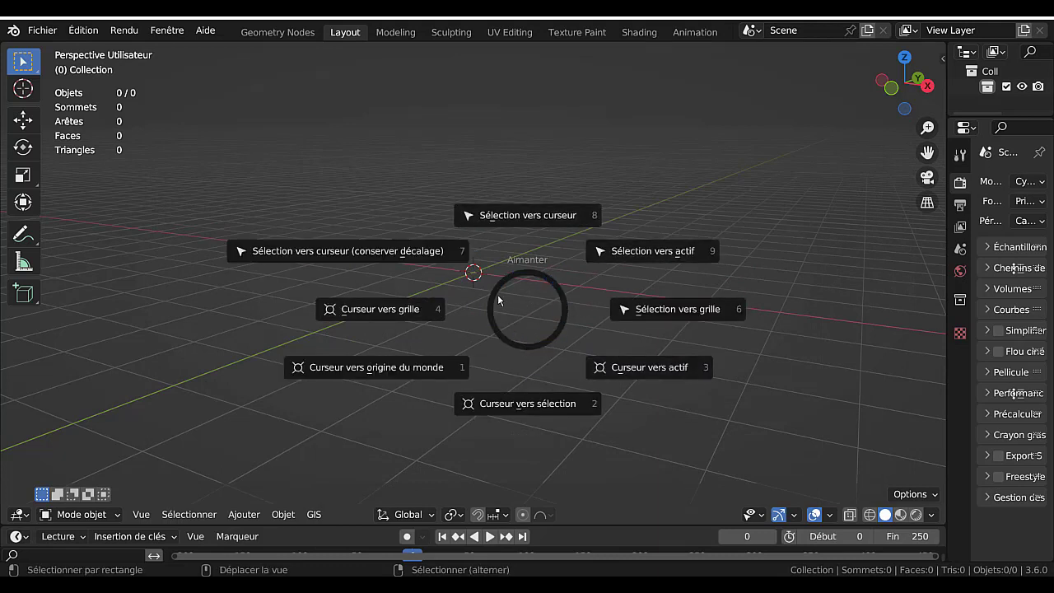
left_click(509, 346)
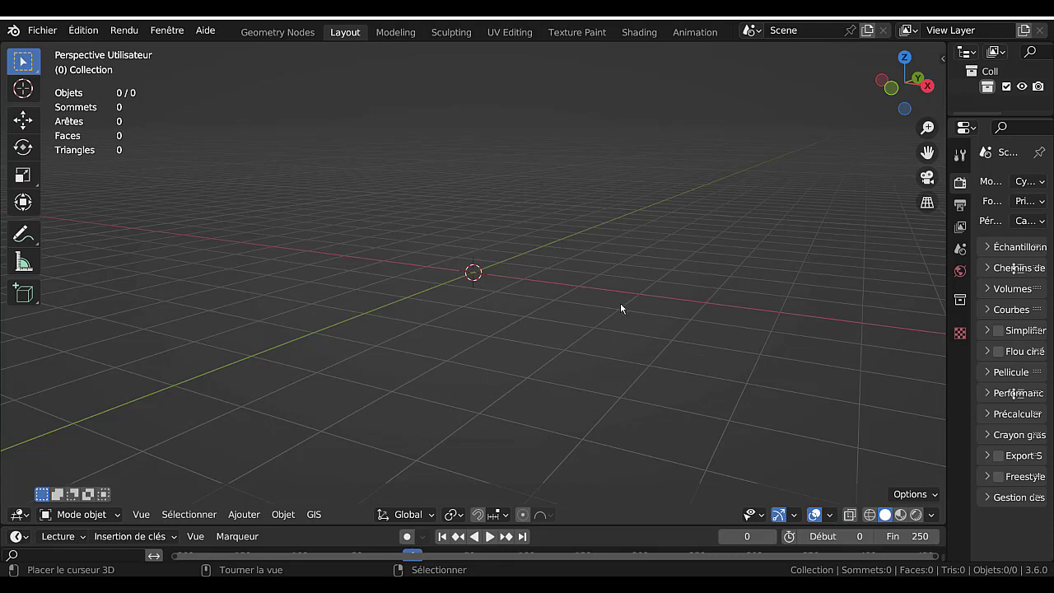
left_click(763, 148)
key("shift+s")
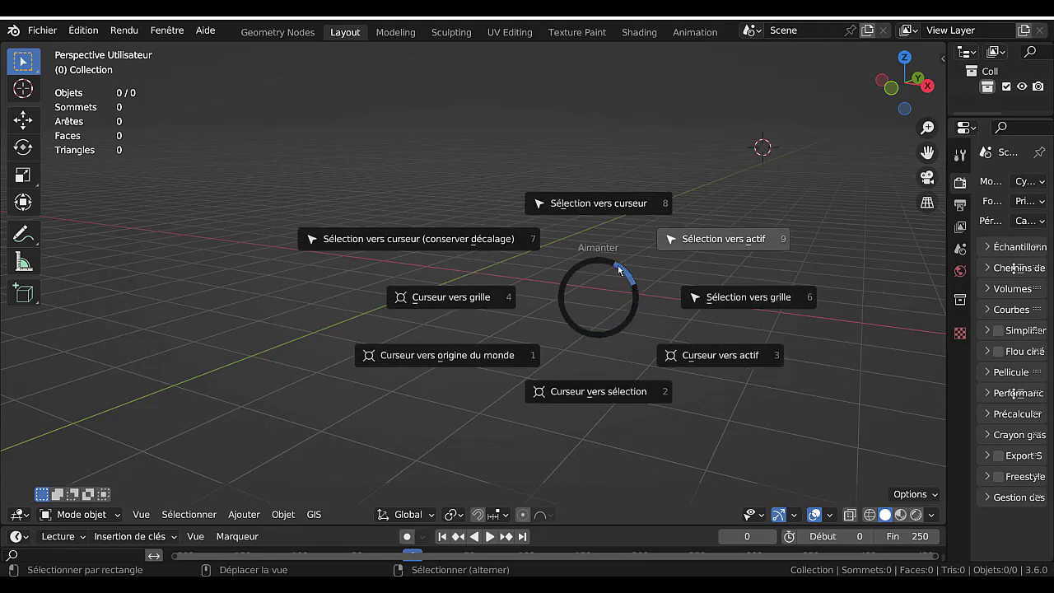
left_click(572, 327)
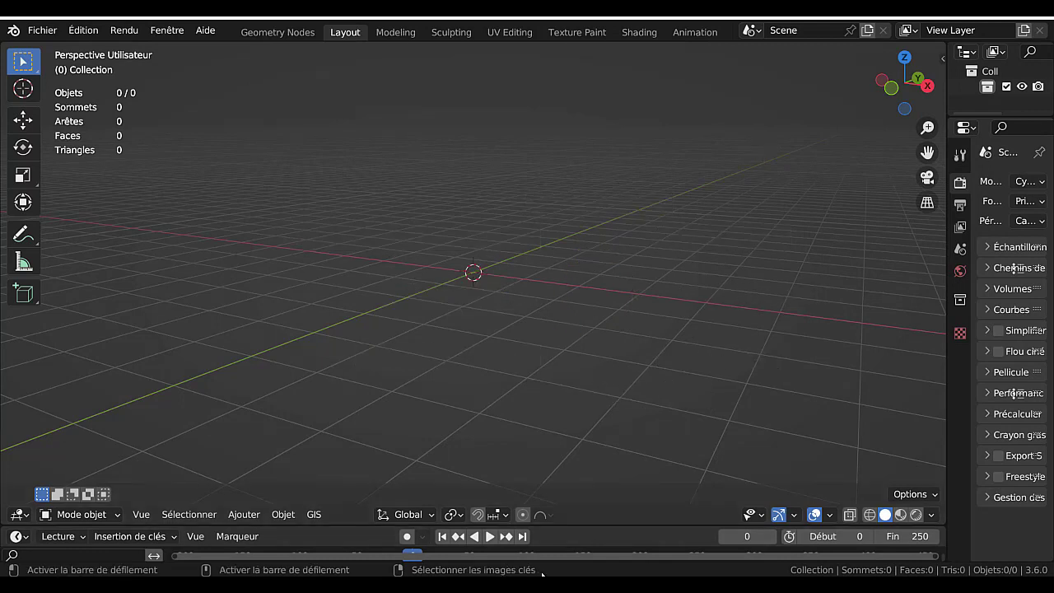
- Restore the preferences window, return to the start of its interface settings, widen it slightly and reposition it over the viewport
mouse_move(563, 592)
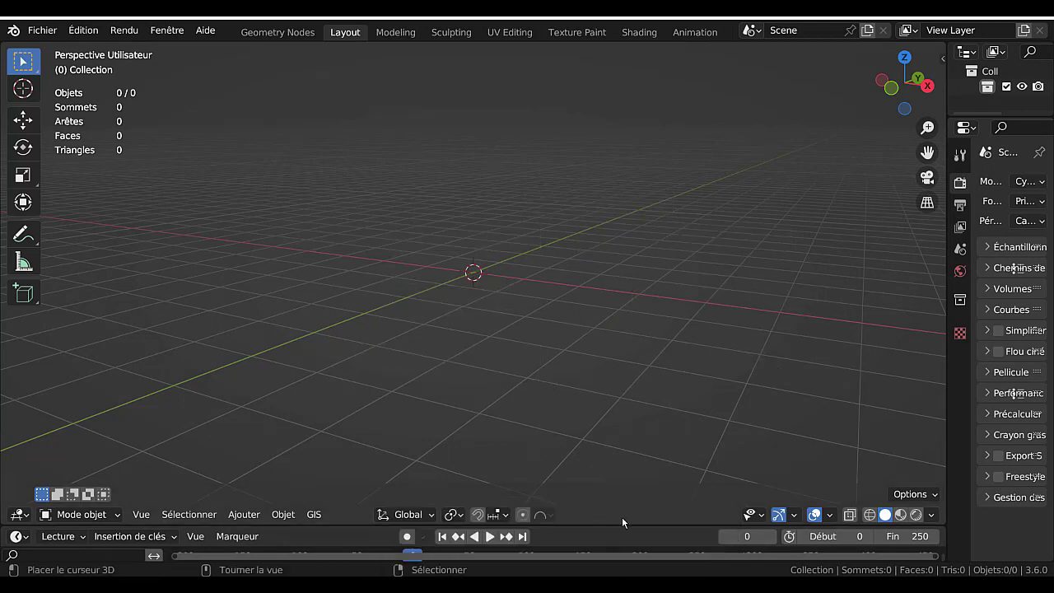
left_click(657, 530)
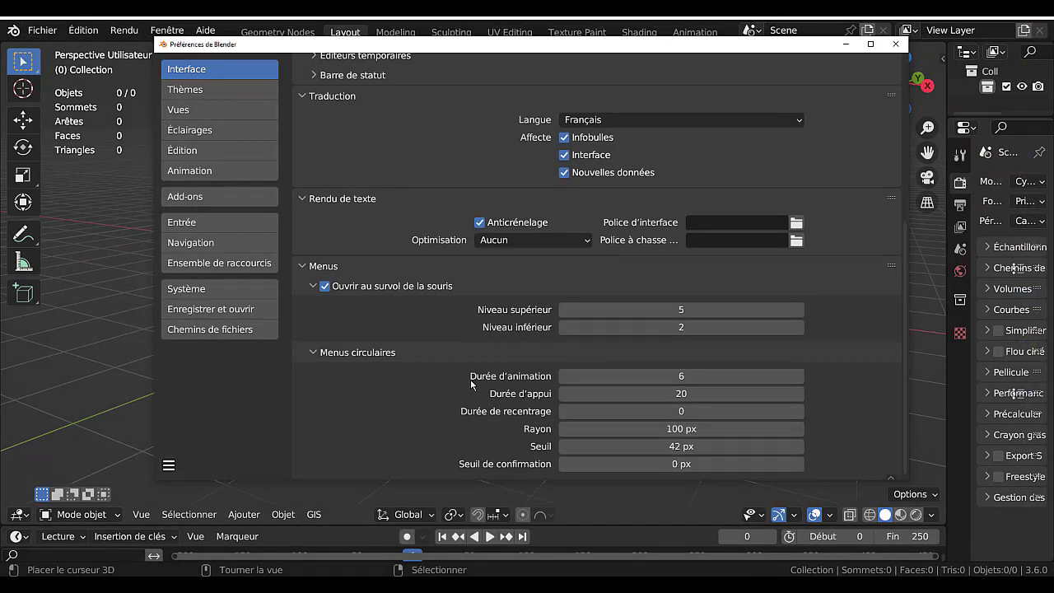
scroll(452, 401, "up", 6)
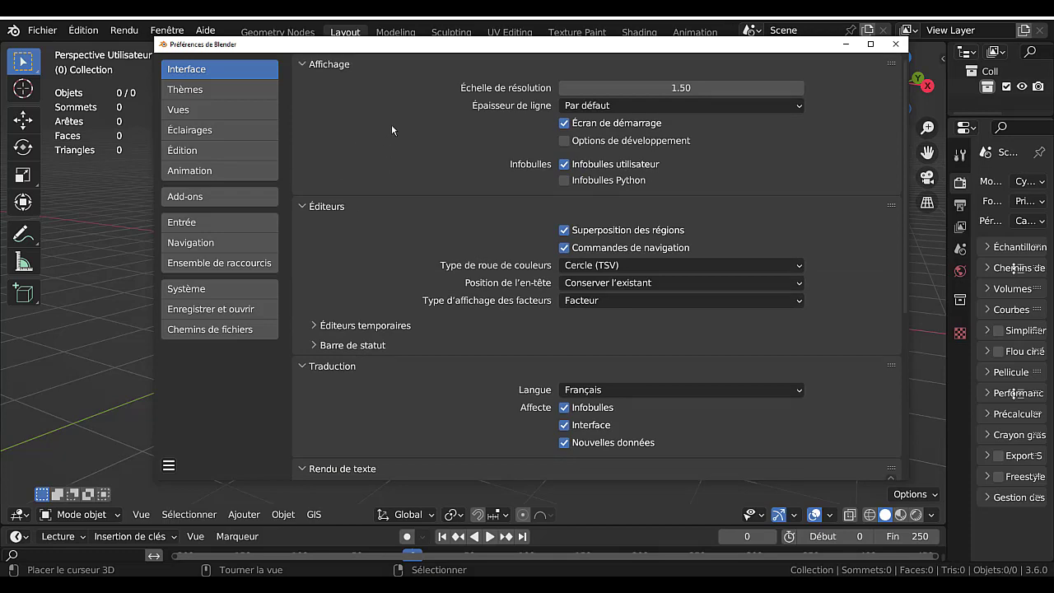
left_click_drag(600, 44, 567, 40)
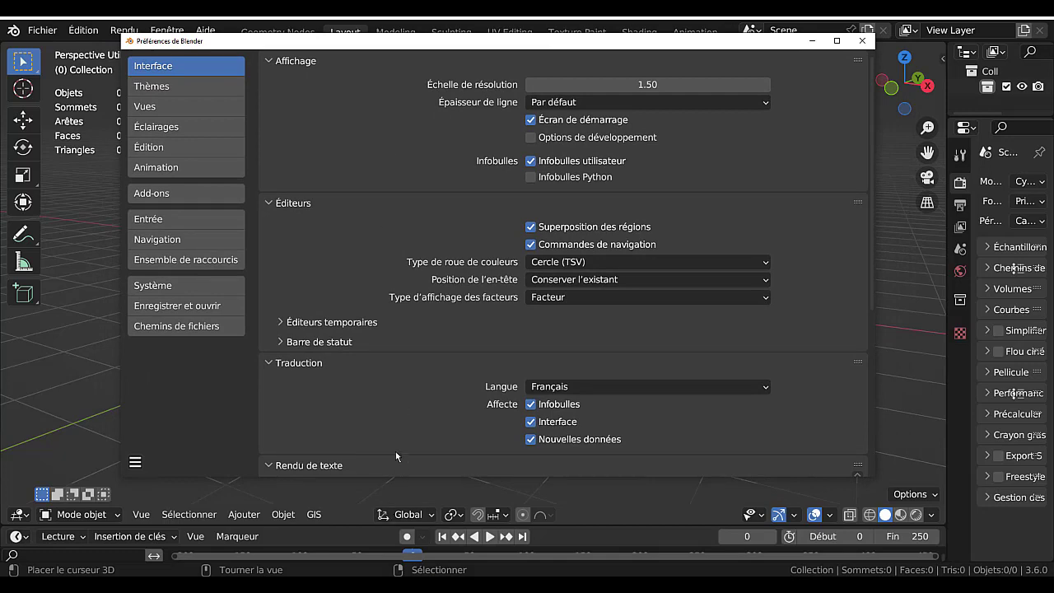
scroll(396, 452, "down", 2)
scroll(384, 387, "up", 2)
left_click_drag(504, 46, 525, 48)
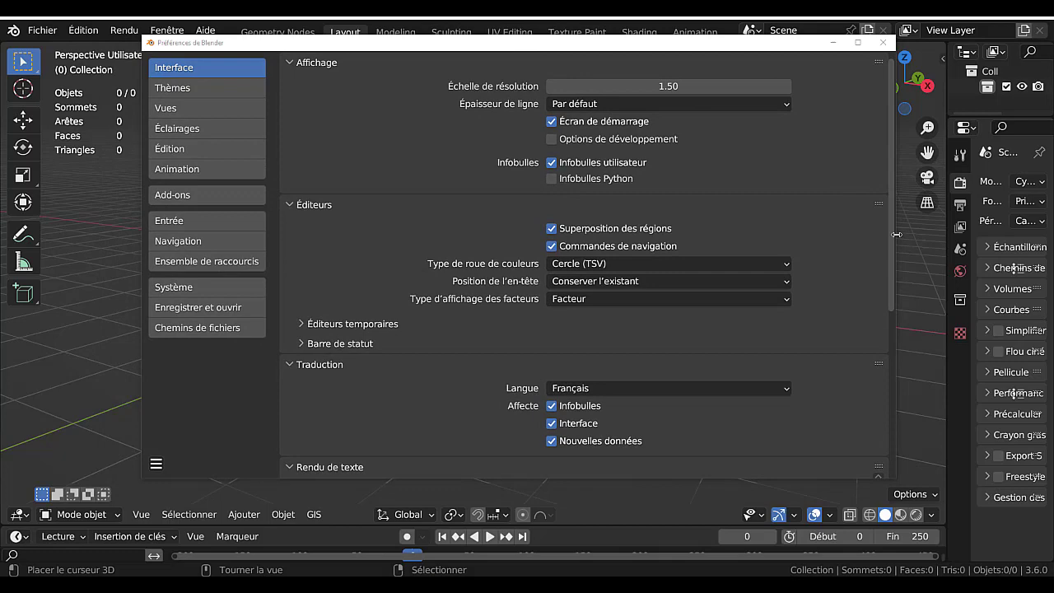
left_click_drag(897, 235, 916, 235)
mouse_move(573, 47)
left_mouse_down()
mouse_move(543, 59)
mouse_move(556, 55)
left_mouse_up()
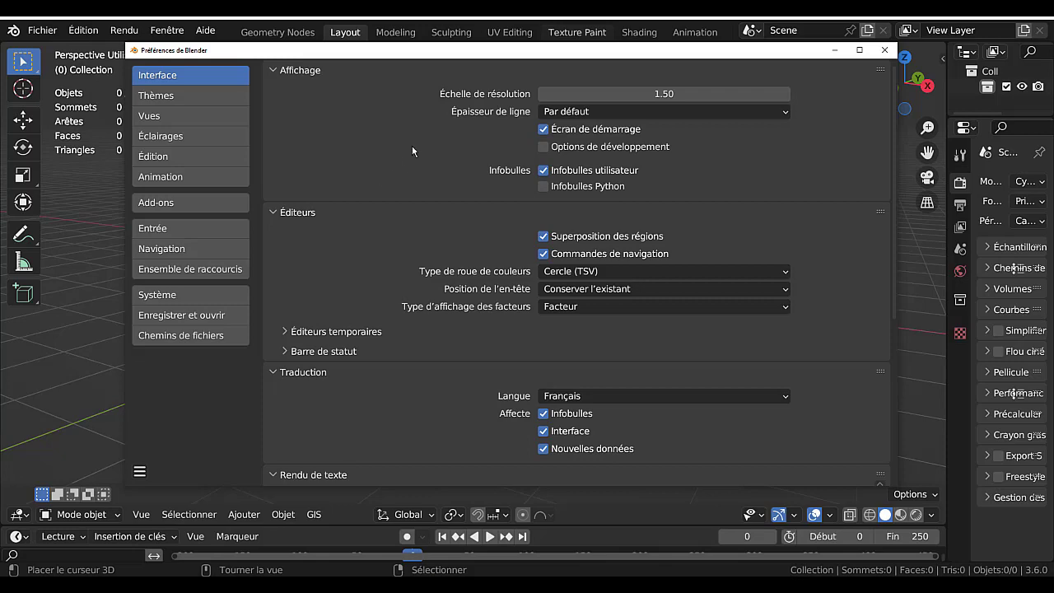
mouse_move(464, 59)
left_mouse_down()
mouse_move(453, 67)
mouse_move(461, 65)
left_mouse_up()
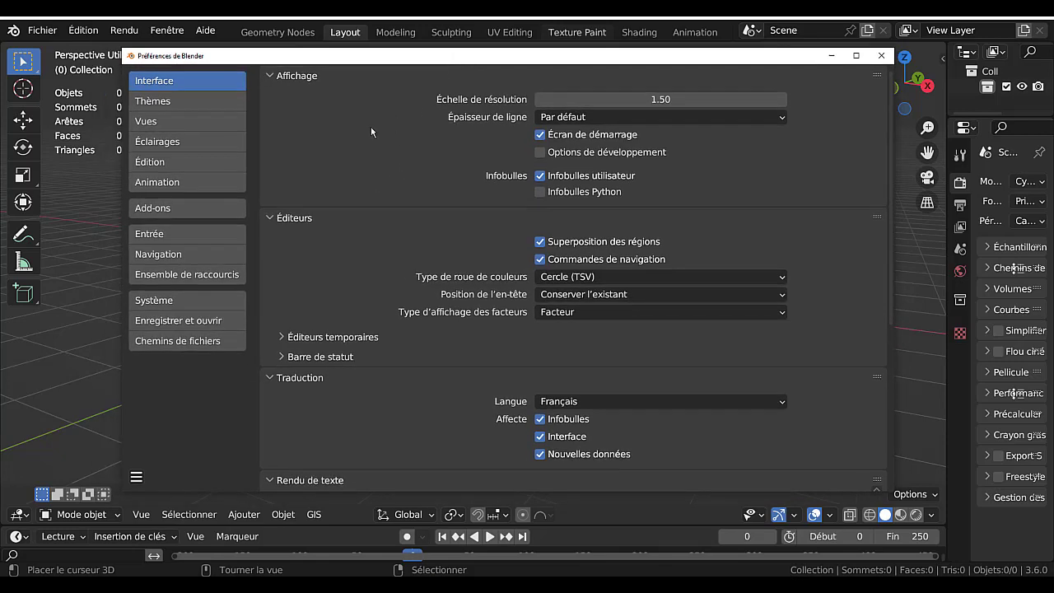
- Open the Thèmes preferences and examine the list of theme categories, including the elements inside Interface utilisateur
left_click(164, 102)
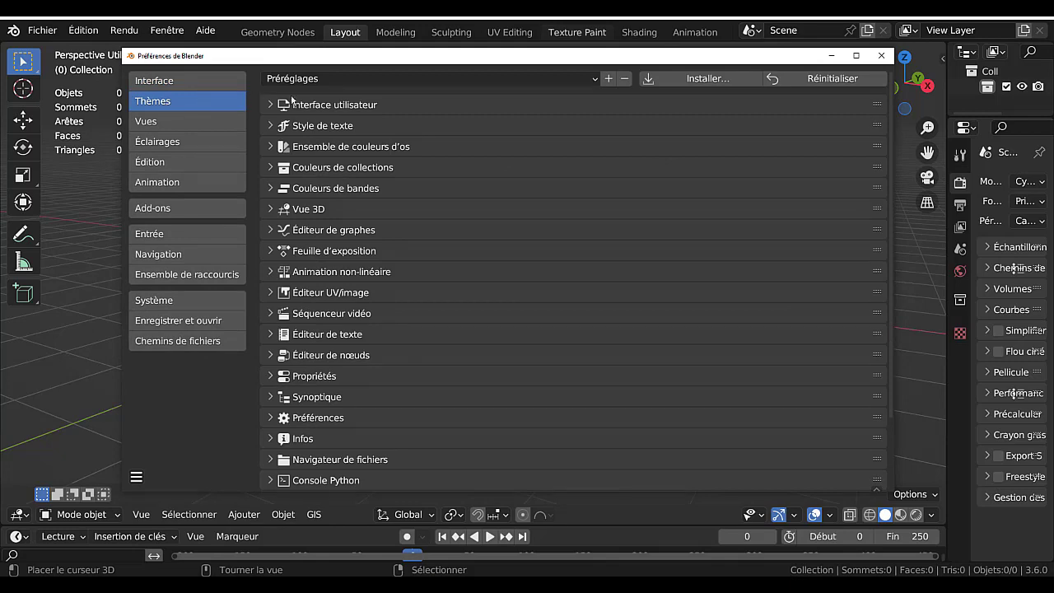
scroll(560, 251, "down", 2)
scroll(559, 252, "down", 2)
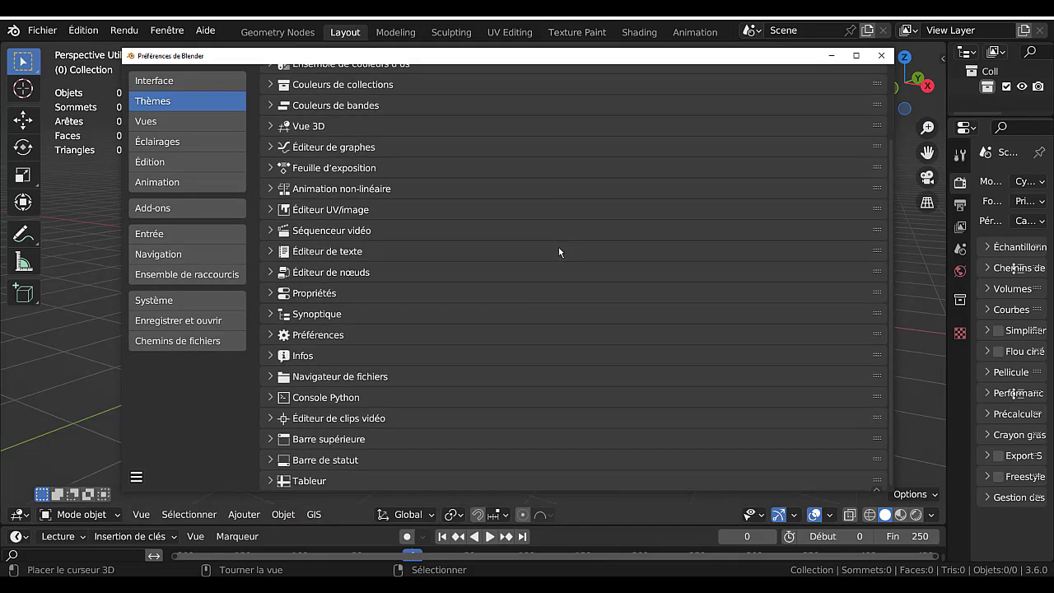
scroll(552, 253, "up", 5)
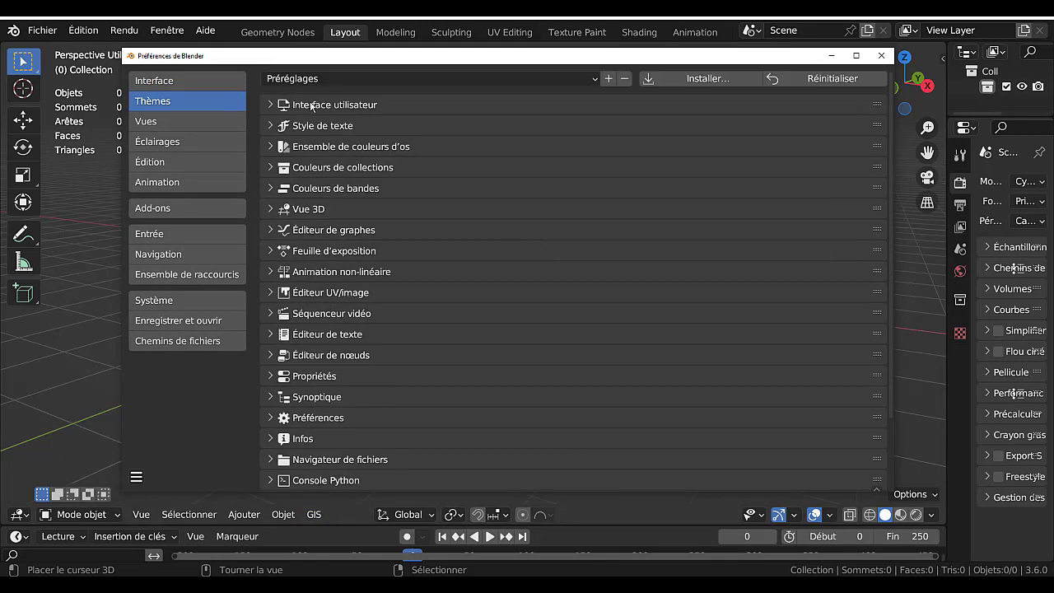
left_click(273, 104)
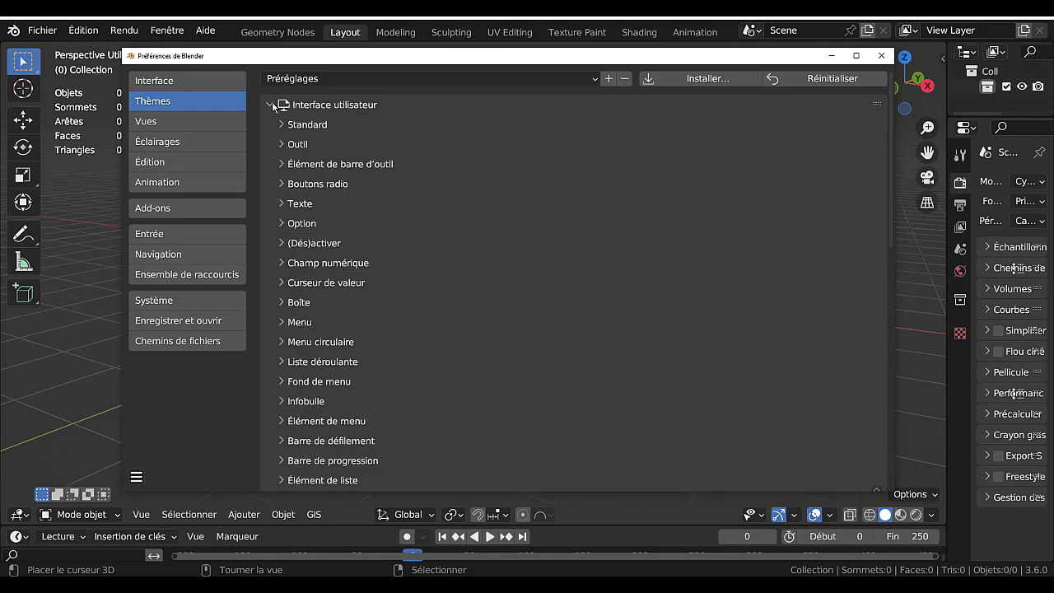
left_click(273, 104)
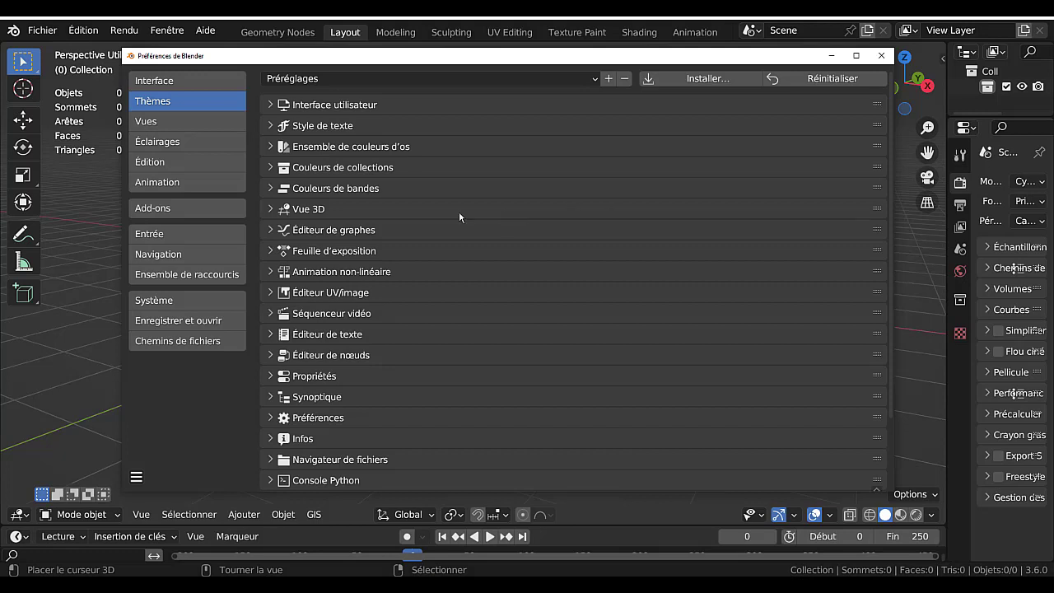
- Try a brighter blue and then a light green as the Vue 3D Grille colour, and return it to a bluish grey of Valeur 0.510
left_click(271, 210)
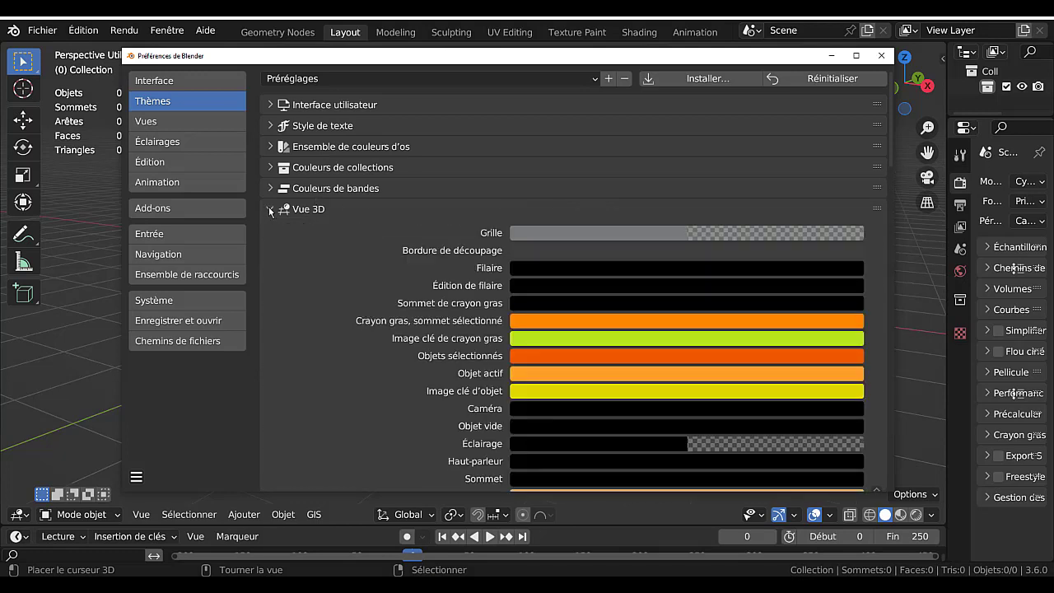
left_click(675, 232)
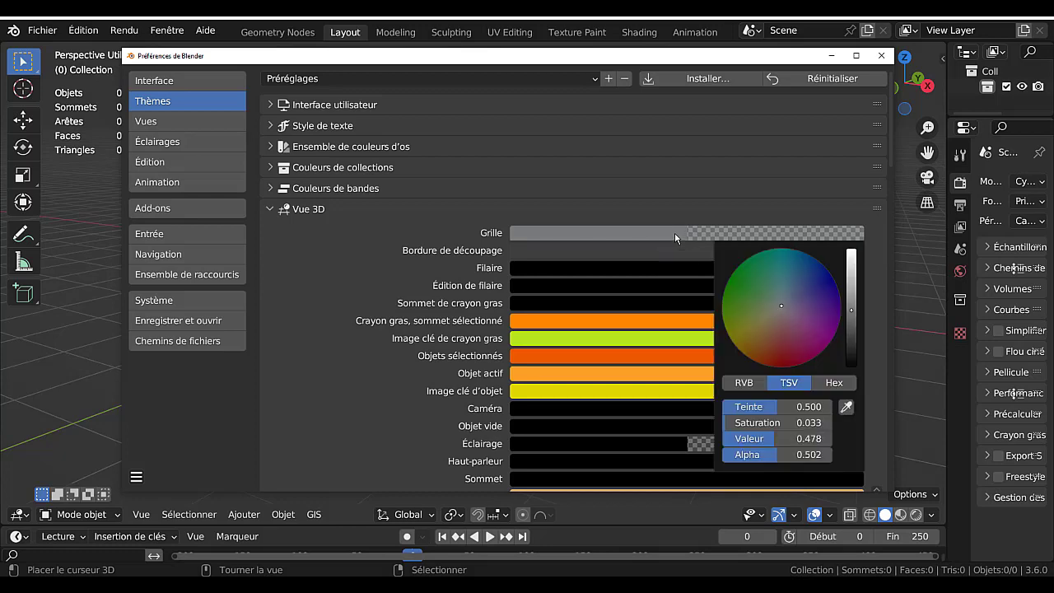
left_click_drag(852, 310, 852, 266)
left_click(808, 282)
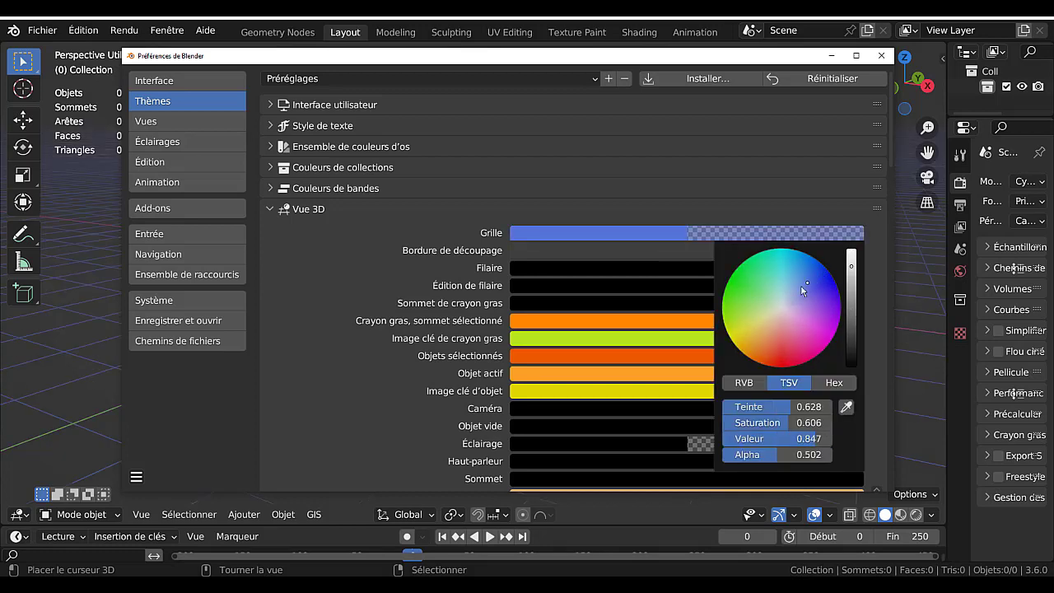
left_click(743, 298)
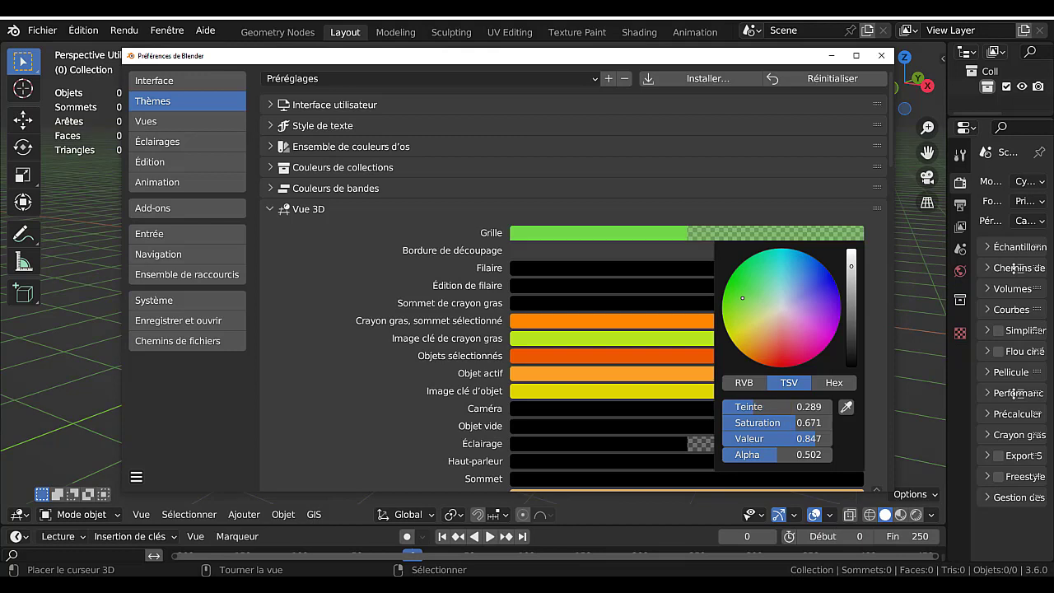
left_click(783, 305)
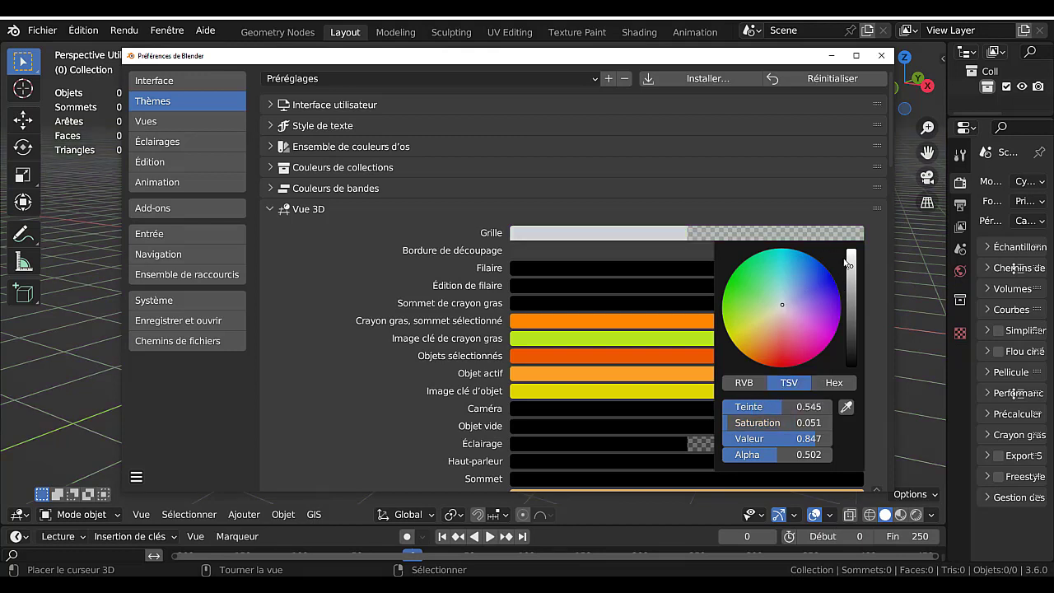
mouse_move(847, 262)
left_mouse_down()
mouse_move(851, 317)
mouse_move(851, 306)
left_mouse_up()
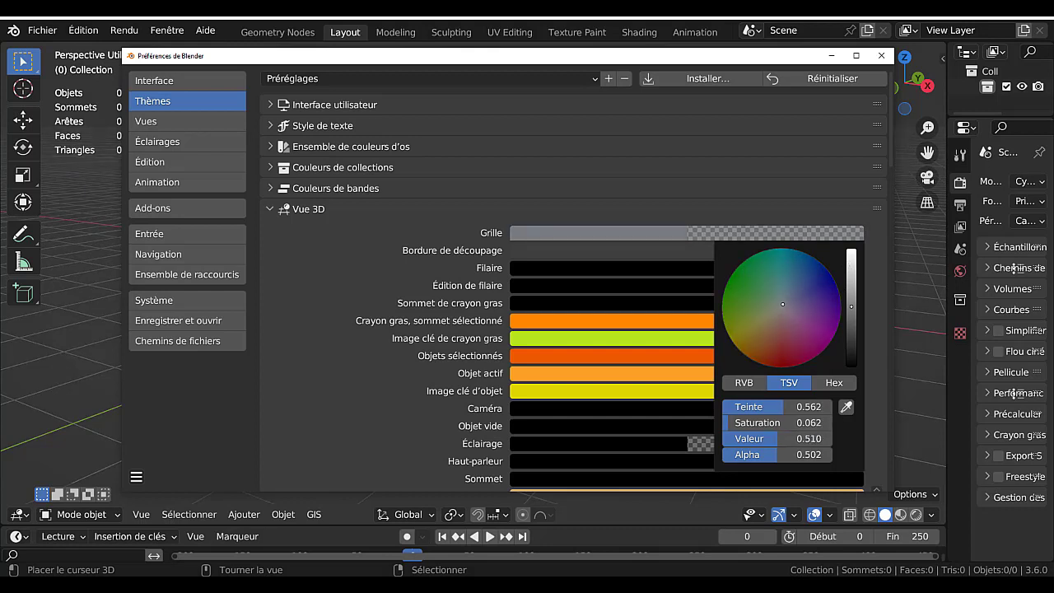
- Set the Vue 3D Grille colour to dark green, close the preferences and view the grid from the top
left_click(635, 230)
left_click(745, 306)
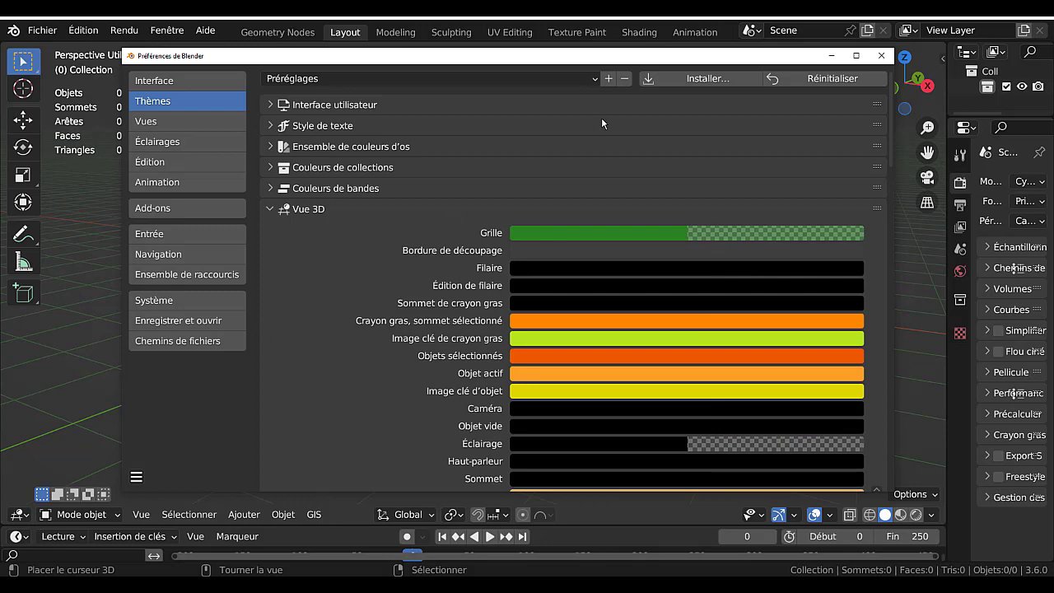
left_click(882, 56)
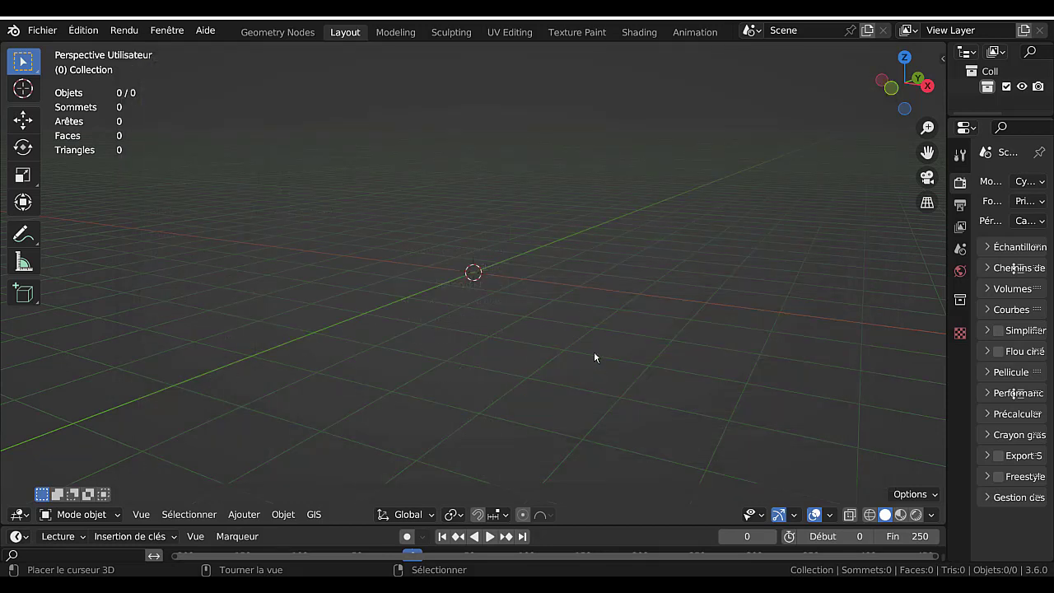
middle_click_drag(617, 362, 698, 392)
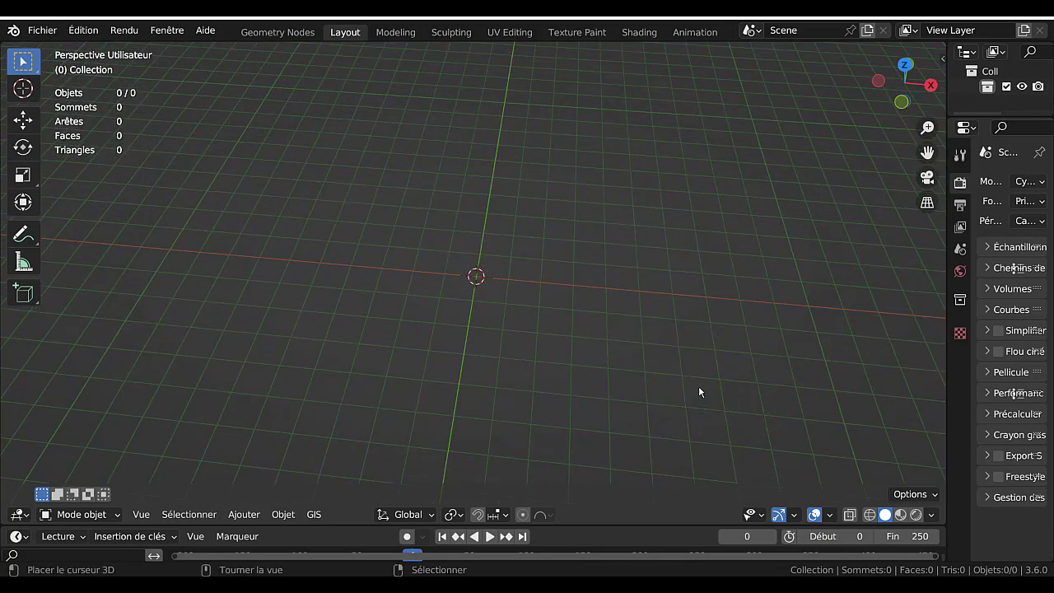
key("KP_7")
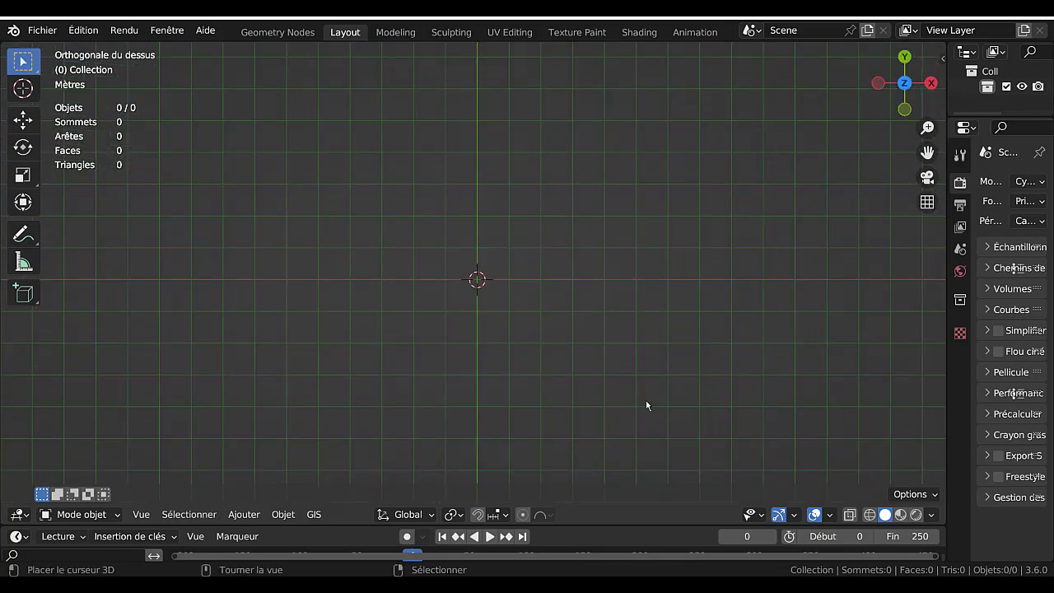
- Reopen the preferences from the quick favourites, centre the window and expand the Vue 3D theme colours
key("q")
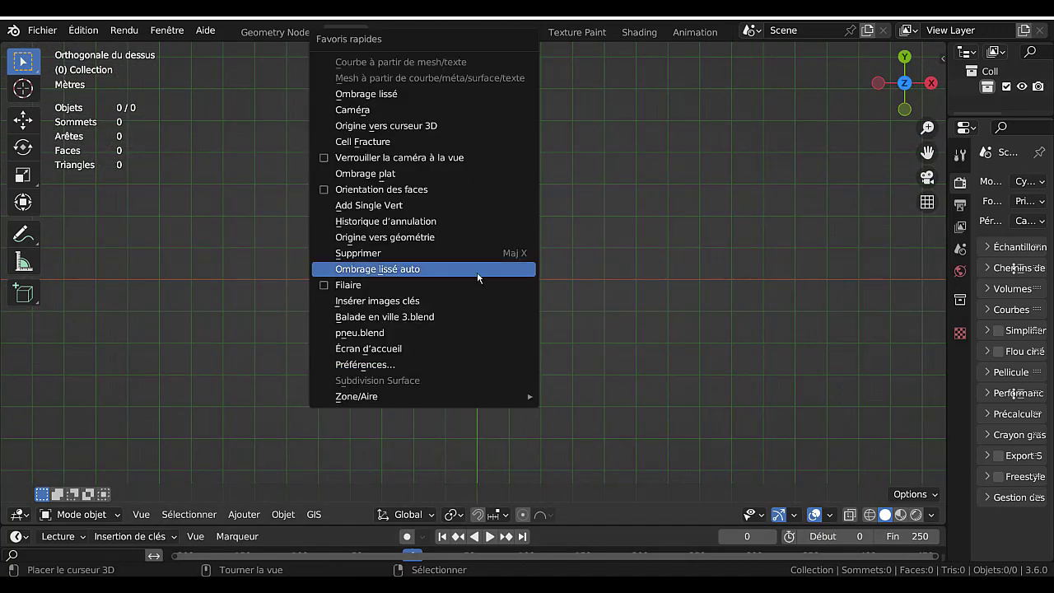
left_click(353, 366)
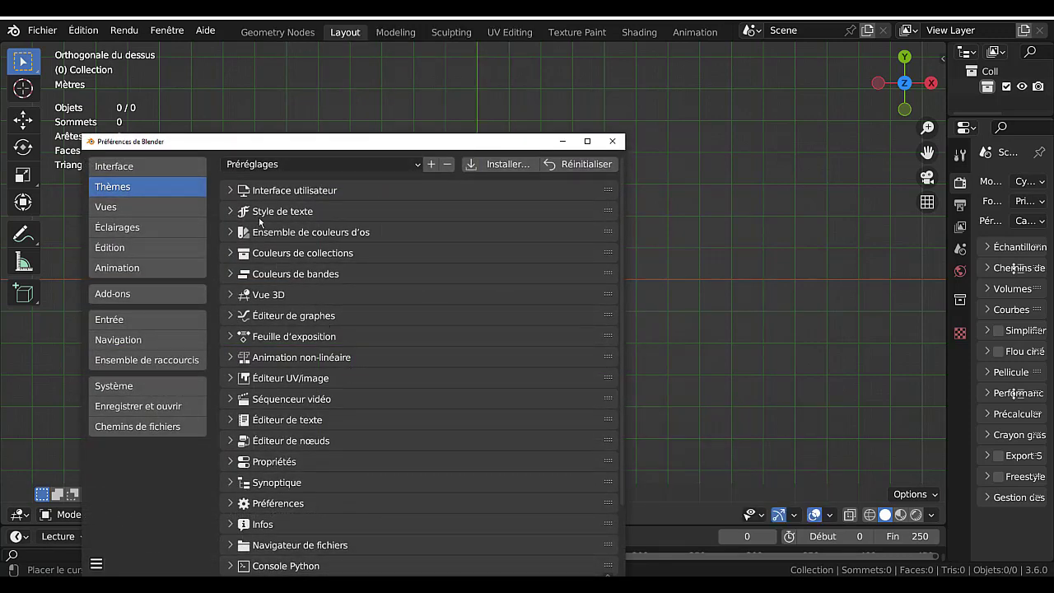
left_click_drag(387, 146, 567, 85)
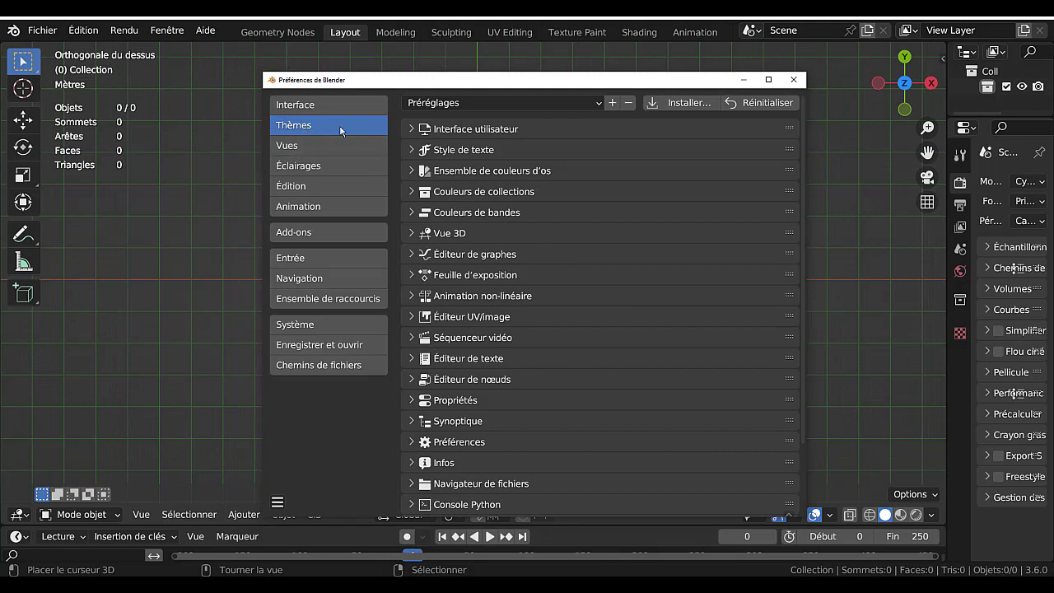
left_click(439, 236)
left_click(646, 258)
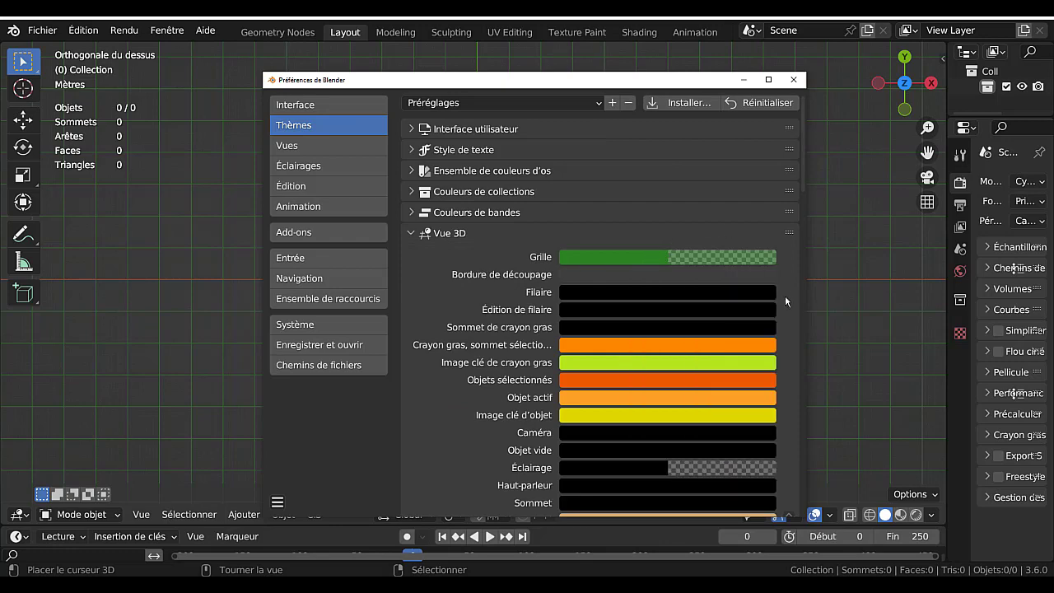
- Brighten the green Grille colour to Valeur 1.000, change it to a neutral mid grey, and close the preferences
left_click(621, 252)
left_click_drag(766, 336, 763, 276)
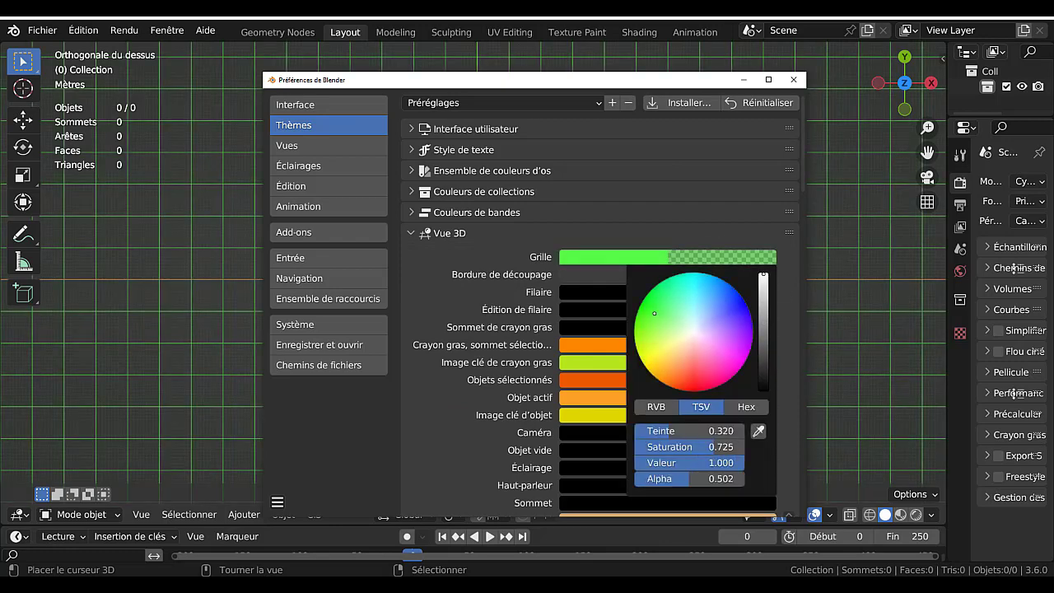
left_click(695, 332)
left_click_drag(763, 277, 763, 335)
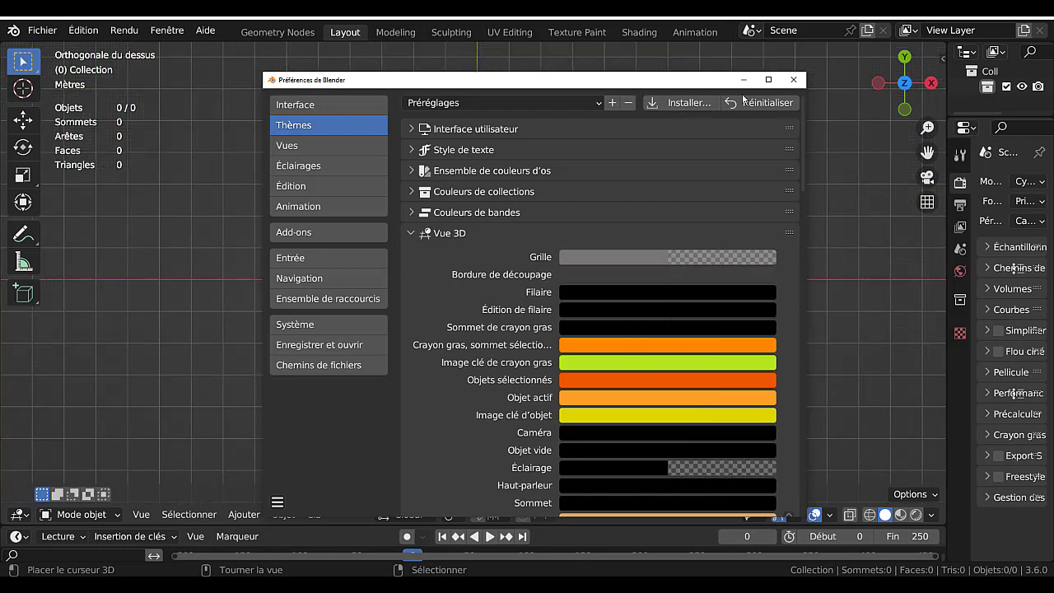
left_click(794, 80)
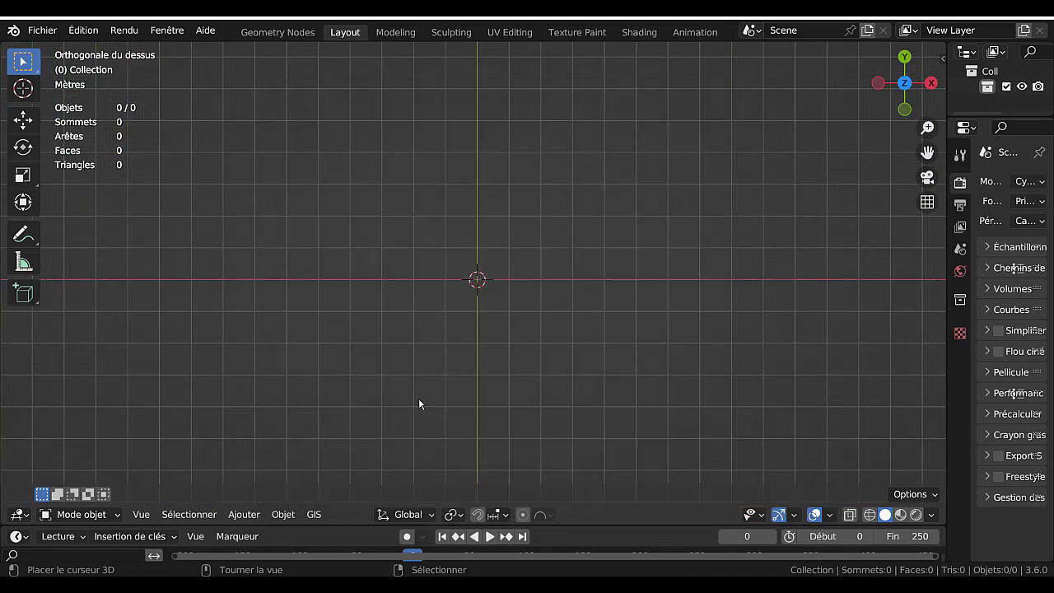
- Add a Single Vert mesh at the world origin, ready for editing in the top view
left_click(244, 515)
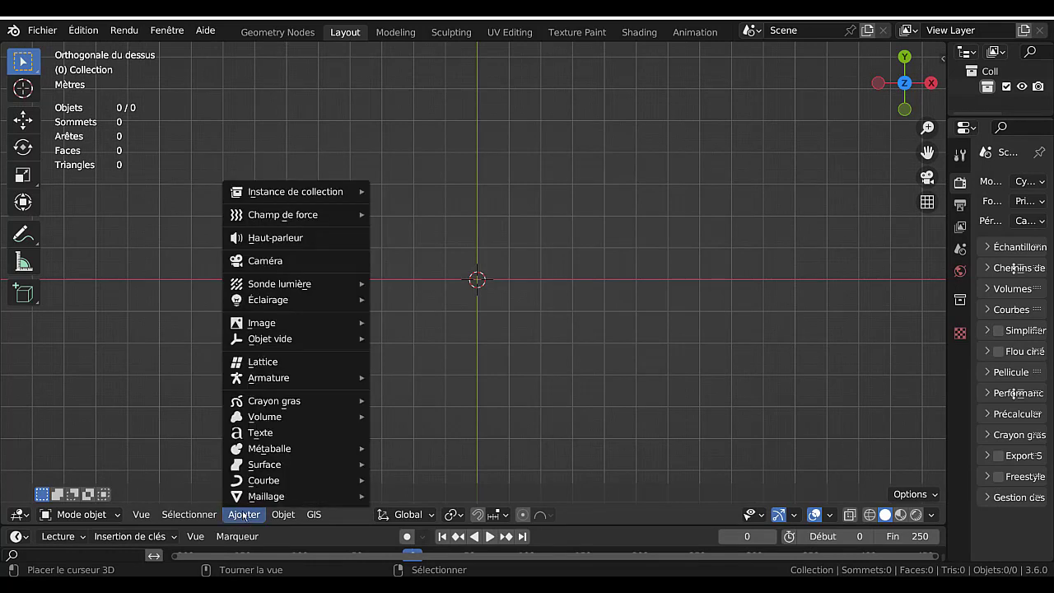
mouse_move(244, 499)
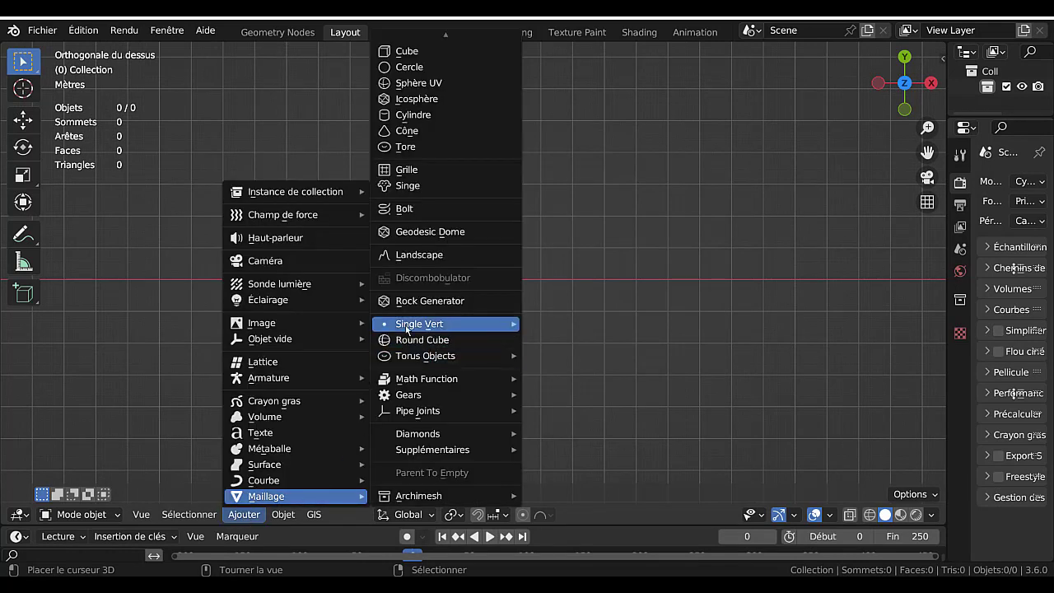
mouse_move(407, 329)
left_click(592, 321)
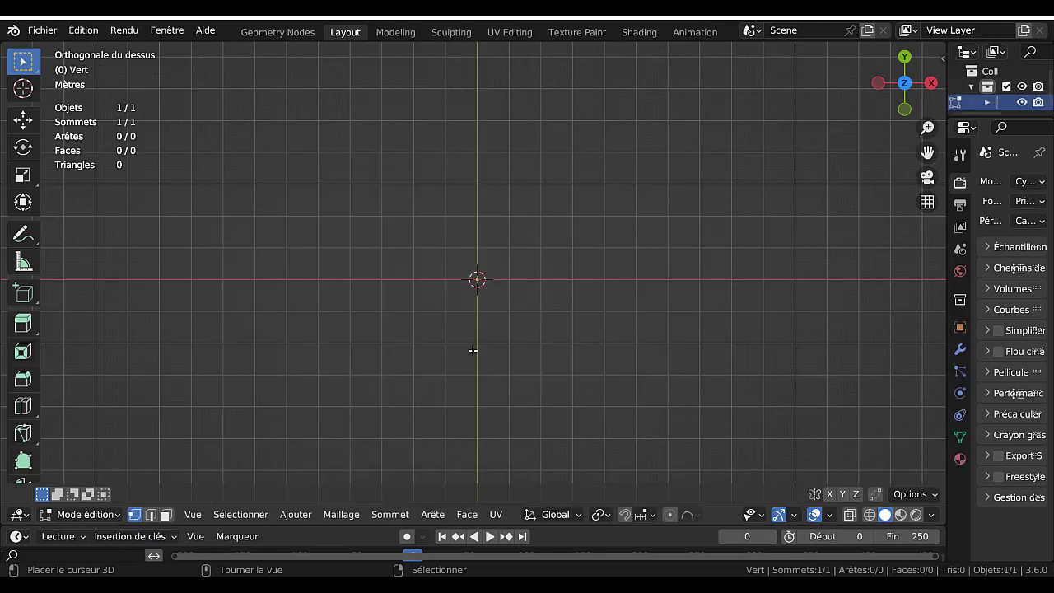
- Extrude six more vertices in sequence from the origin vertex to form an irregular zigzag outline along the positive X side
key("e")
left_click(543, 298)
key("e")
left_click(641, 276)
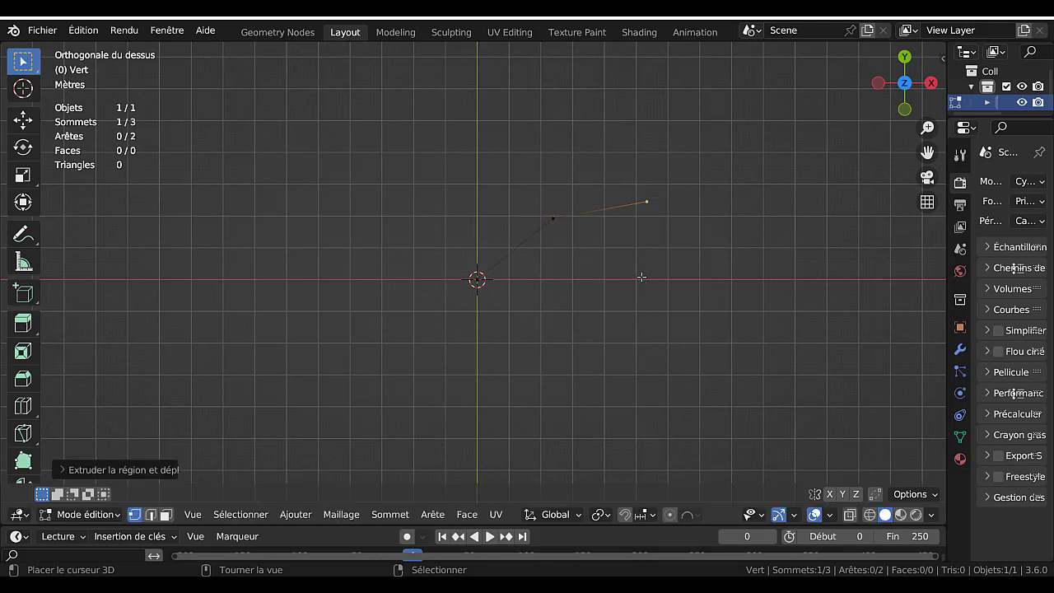
key("e")
left_click(609, 394)
key("e")
left_click(687, 373)
key("e")
left_click(560, 443)
key("e")
left_click(445, 369)
- Close the outline with an edge between its last vertex and the origin vertex, and select the whole outline
left_click(465, 281, "shift")
key("f")
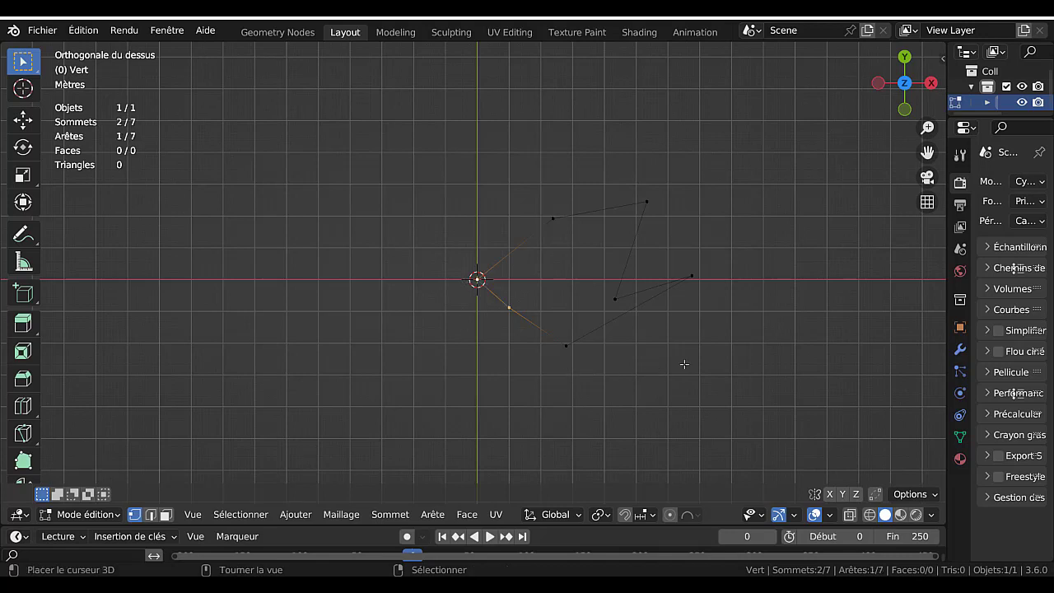
key("a")
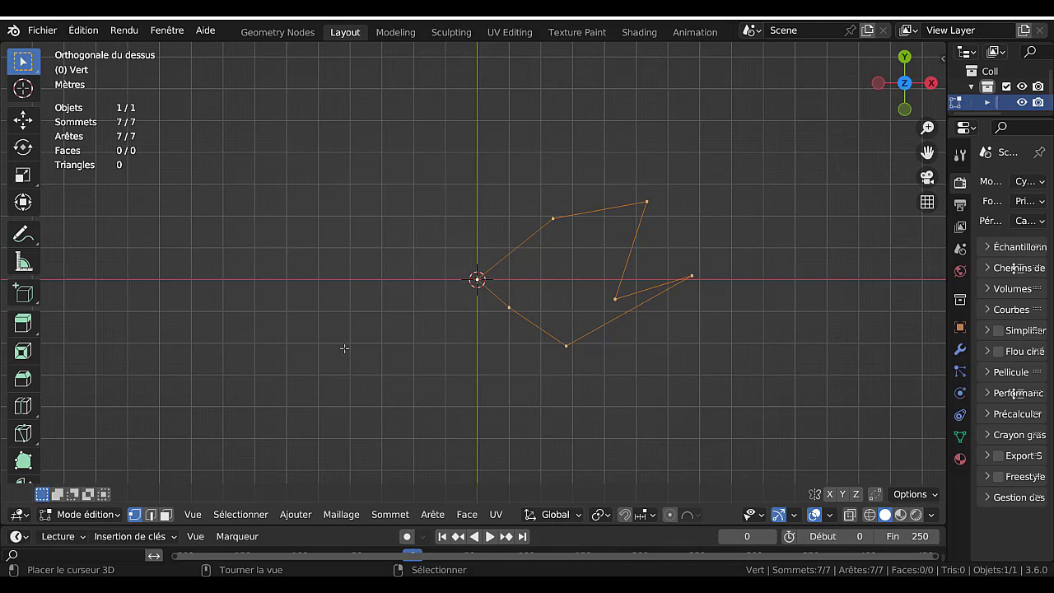
key("q")
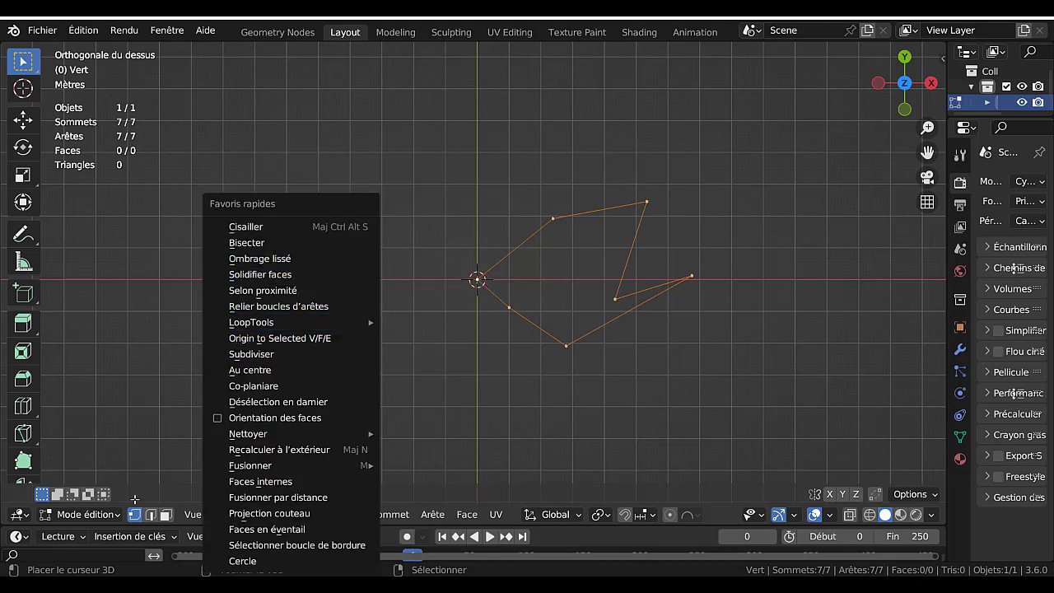
key("q")
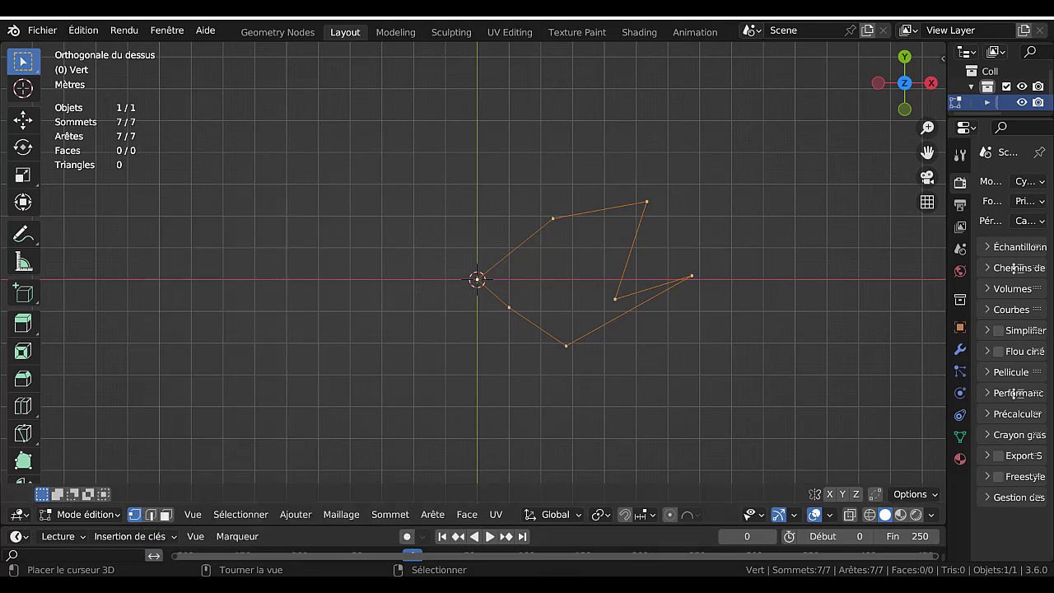
mouse_move(563, 590)
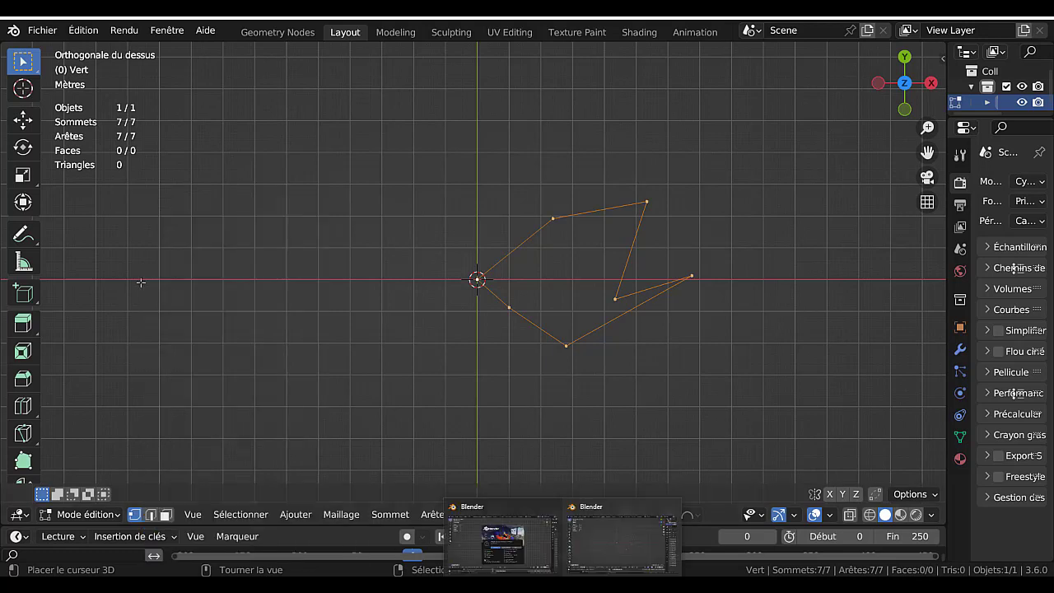
key("q")
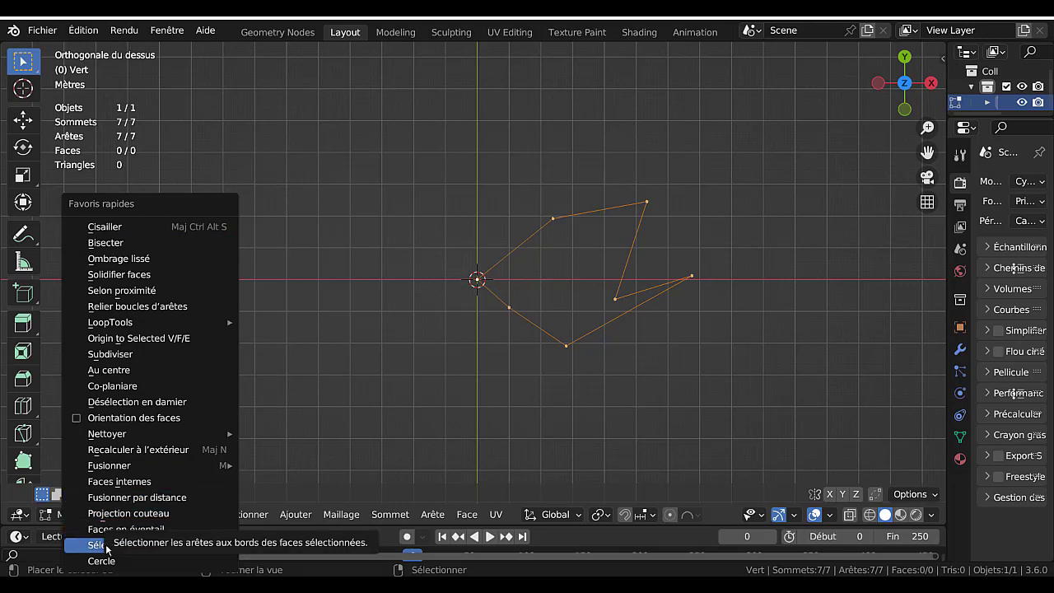
key("q")
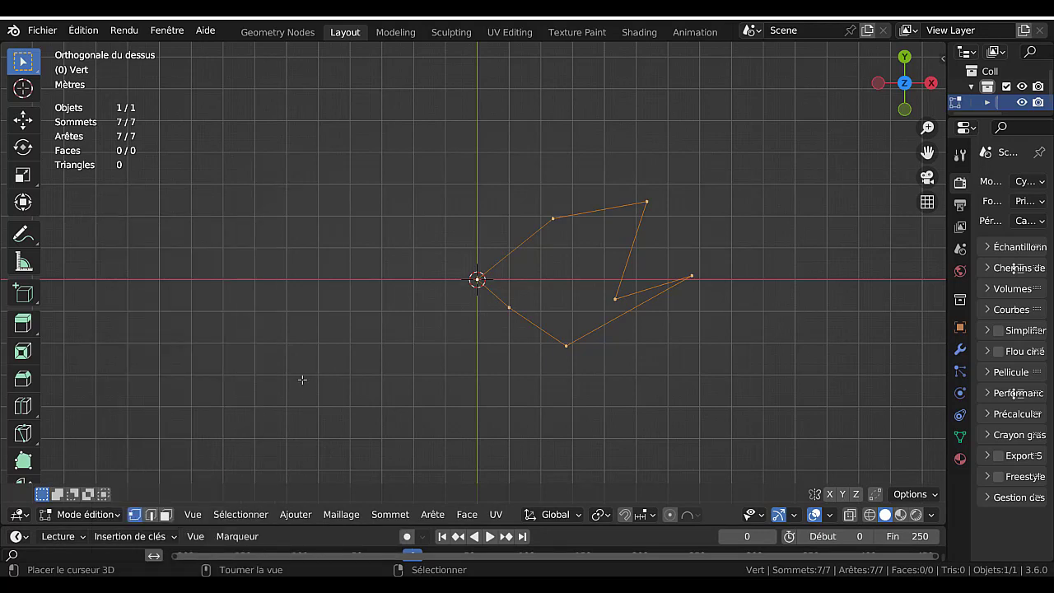
- Return to object mode, brighten the Vue 3D theme's Grille colour to a near-white Valeur of 0.949, and close the preferences
key("Tab")
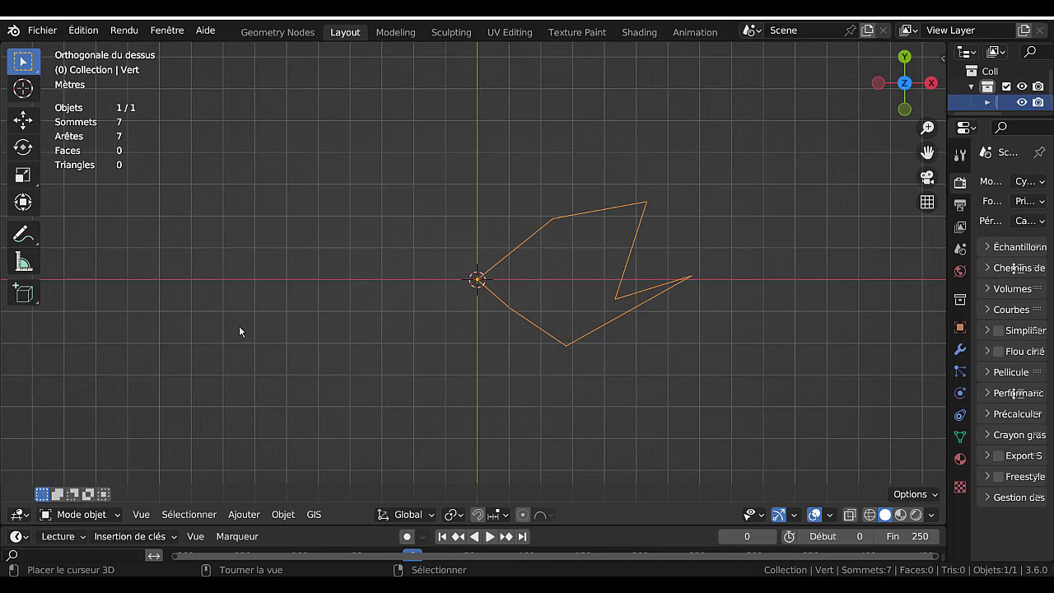
key("q")
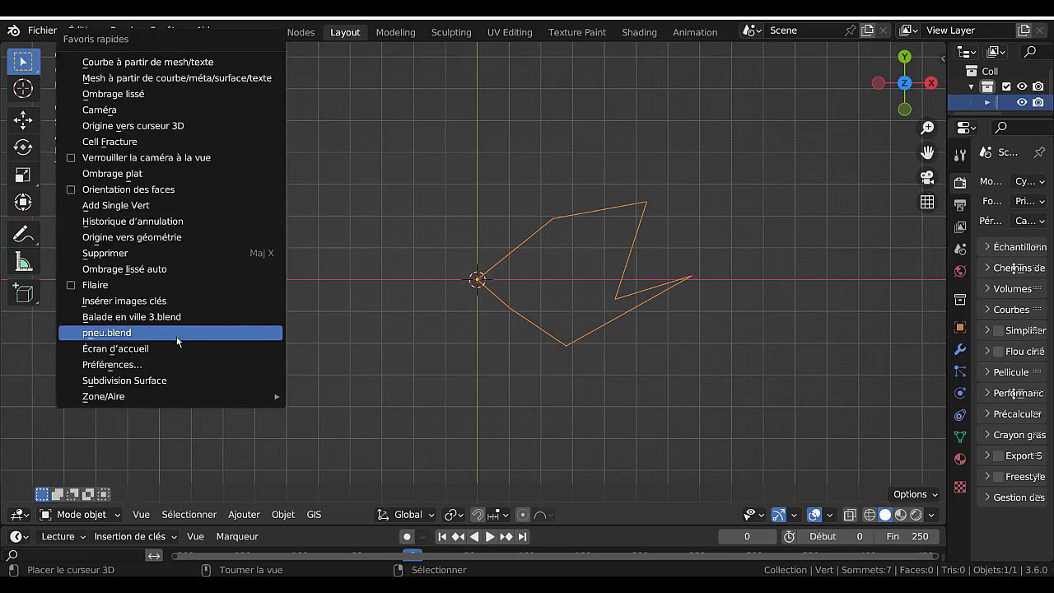
left_click(126, 364)
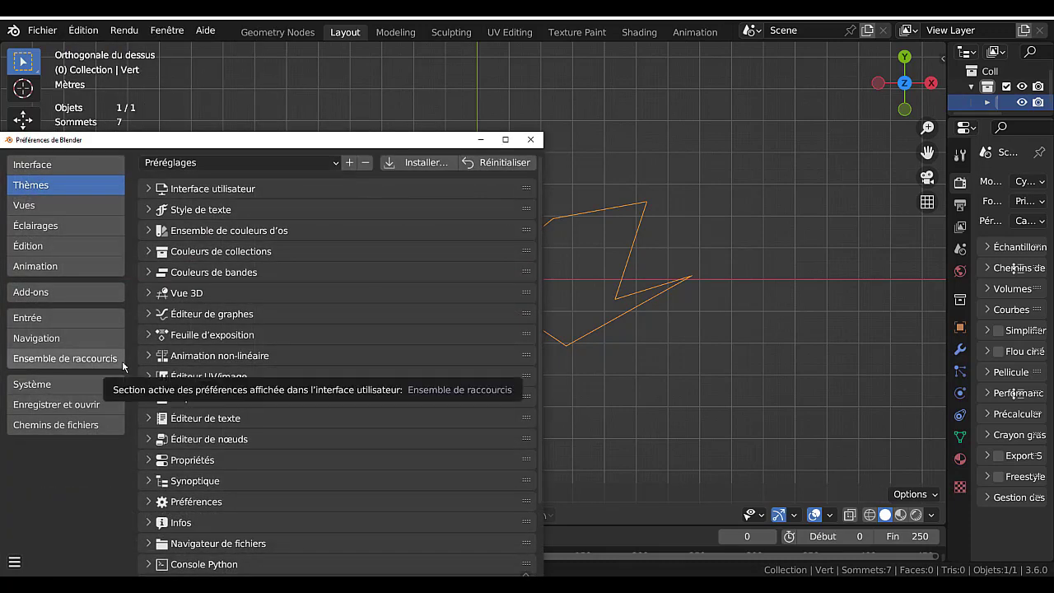
left_click_drag(269, 140, 276, 103)
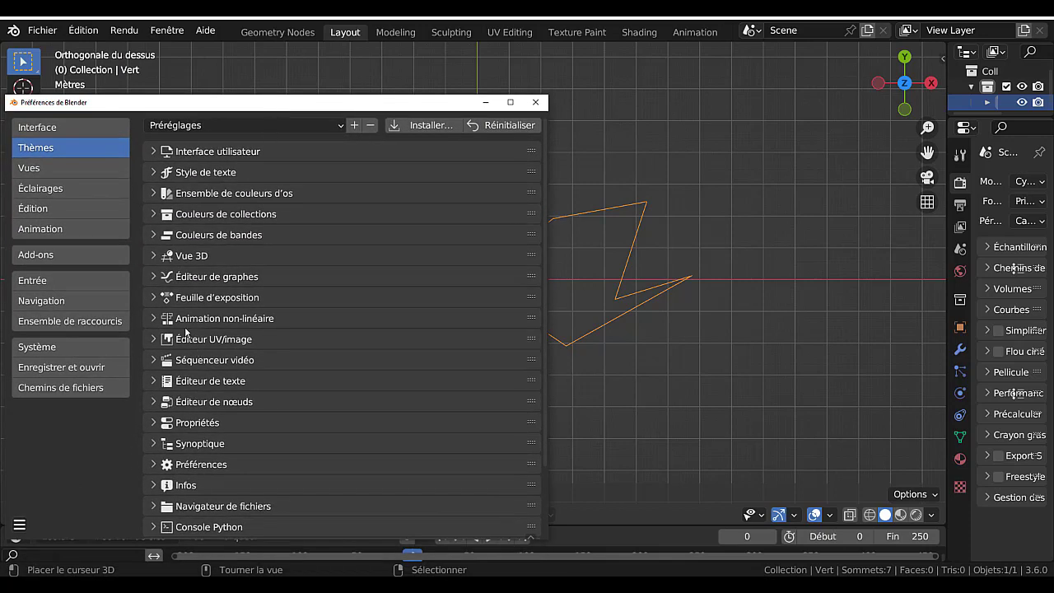
left_click(179, 257)
left_click(369, 281)
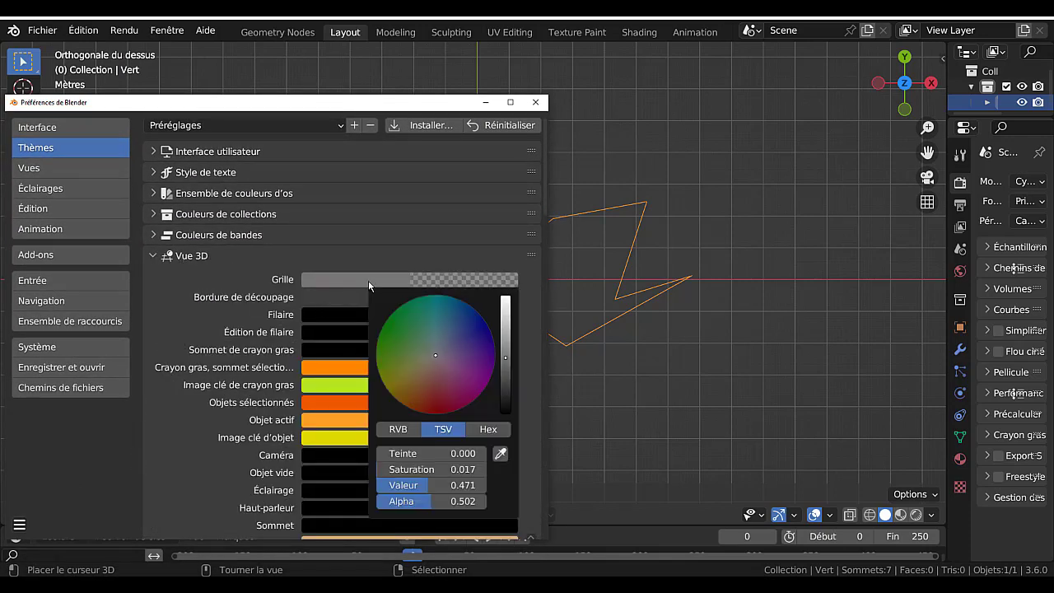
left_click_drag(506, 358, 506, 300)
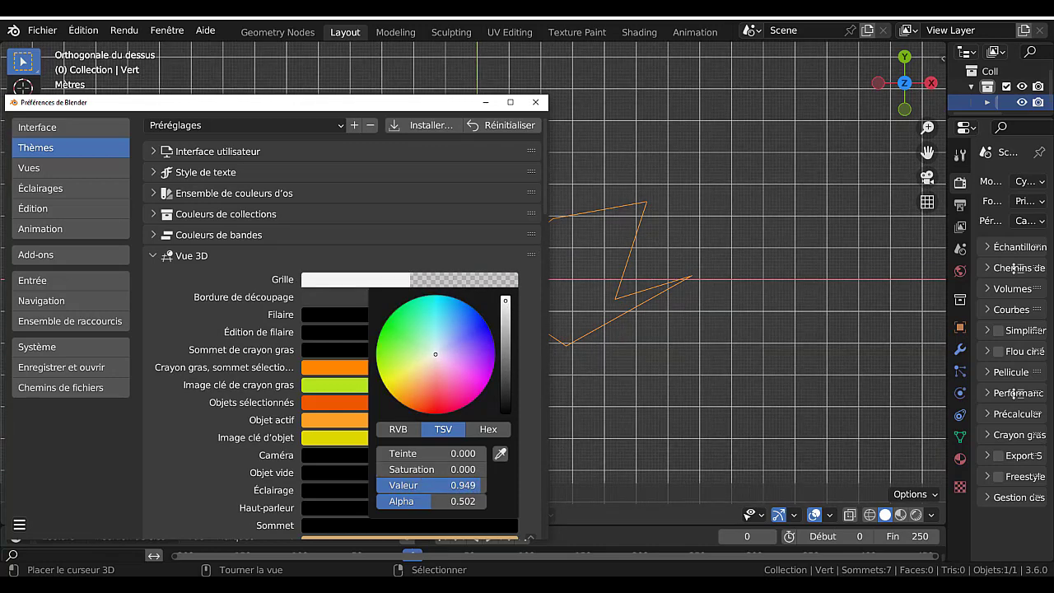
left_click(535, 102)
- In edit mode, move the far-right tip vertex down and the inner notch vertex outward to give the outline a convex shape
key("q")
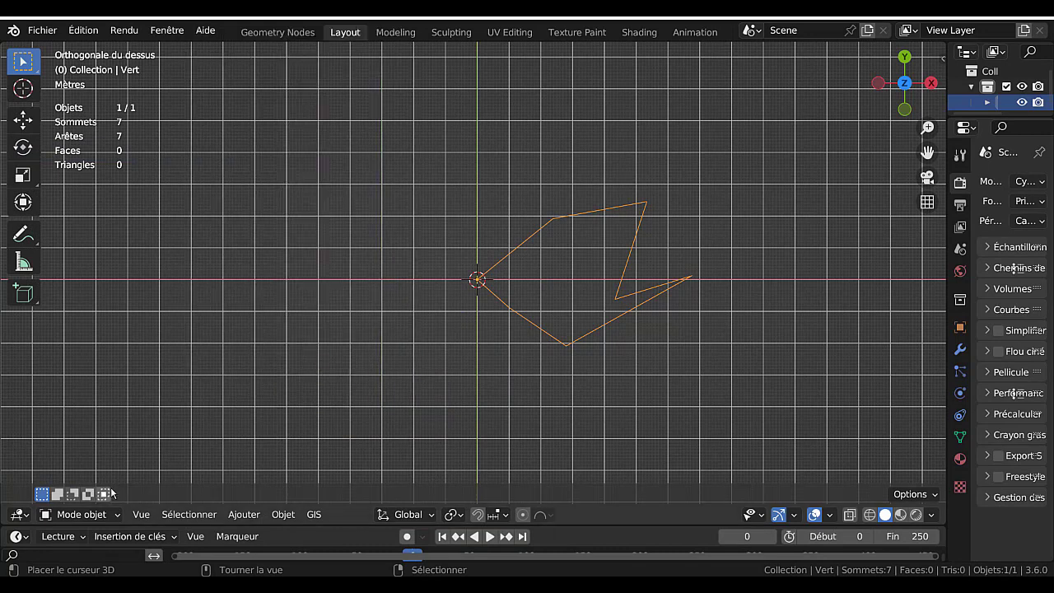
left_click(67, 514)
left_click(67, 480)
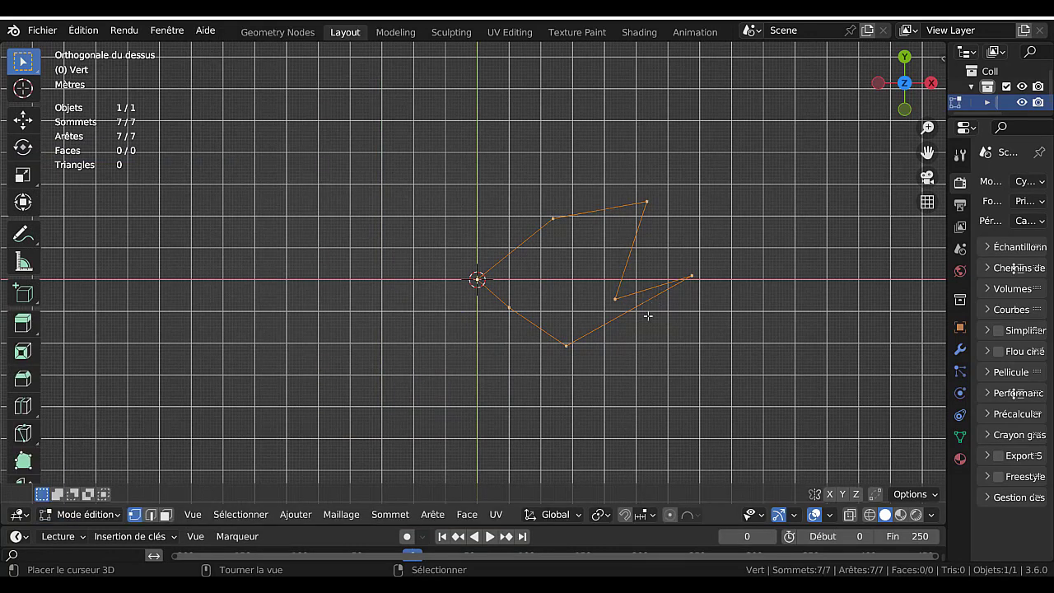
left_click(691, 280)
left_click_drag(690, 280, 680, 333)
left_click_drag(619, 298, 699, 245)
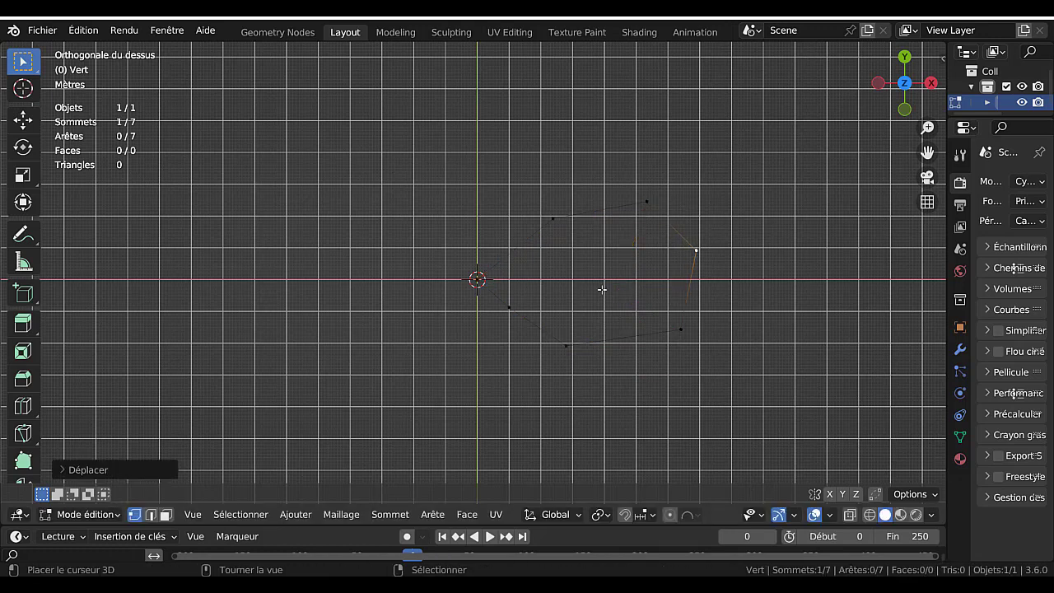
- Merge all the outline's vertices by distance and return to object mode
key("a")
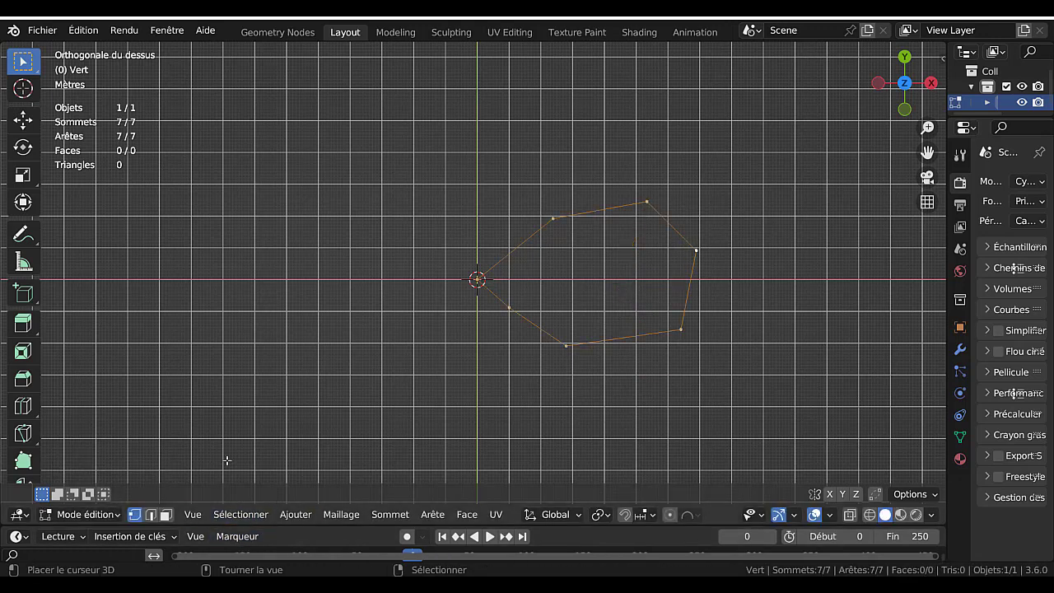
key("q")
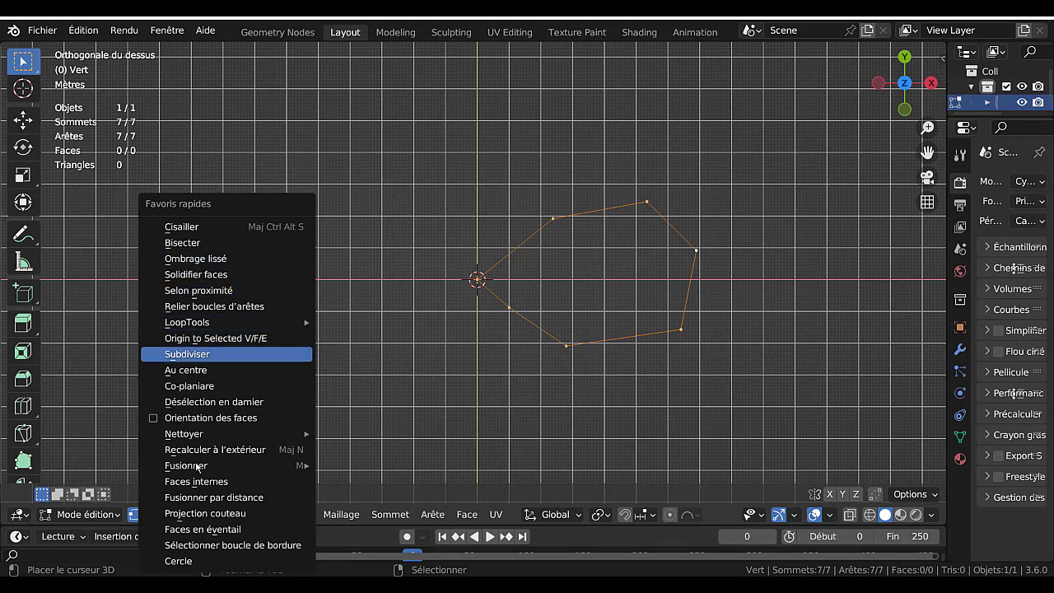
left_click(206, 497)
key("Tab")
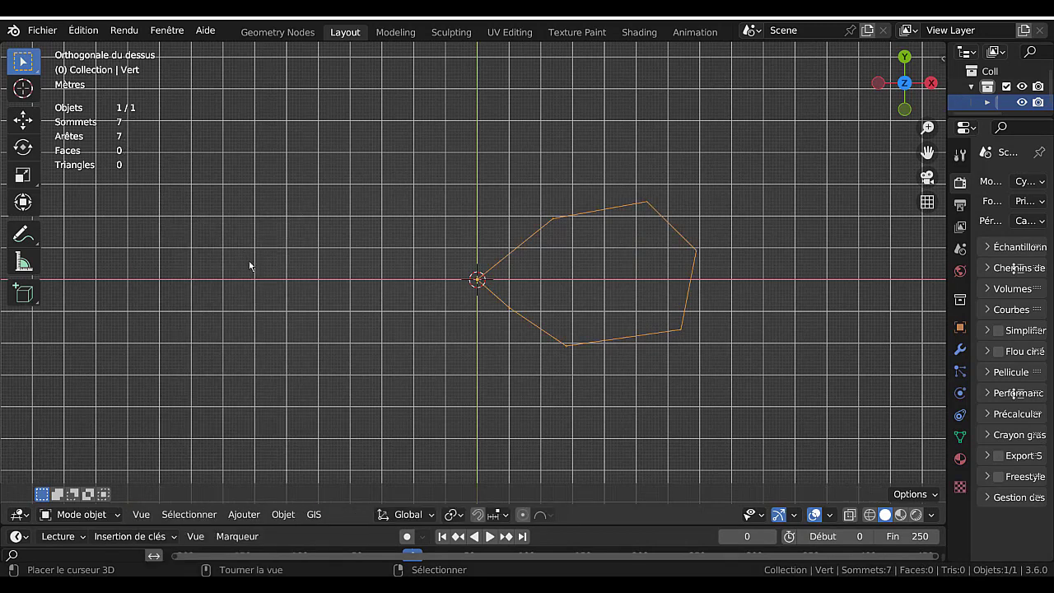
key("q")
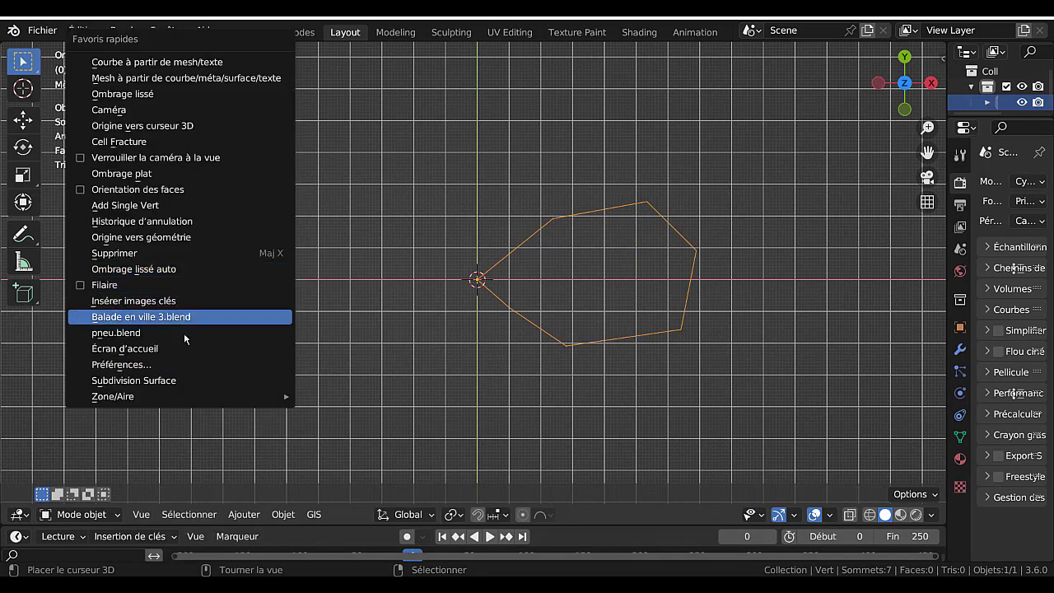
left_click(126, 348)
left_click(268, 302)
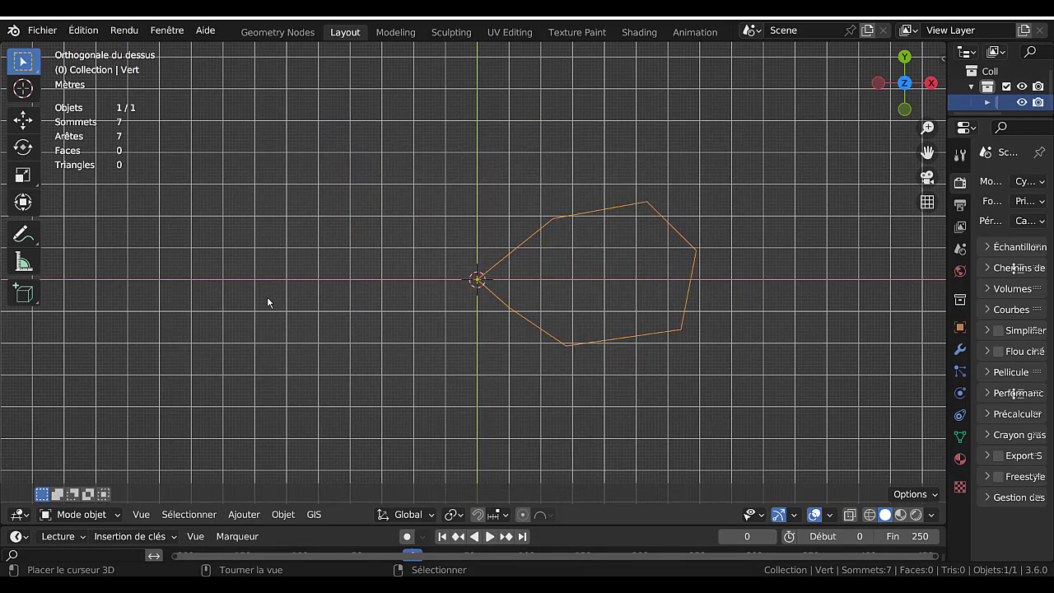
- Darken the Vue 3D theme's Grille colour to a grey with Valeur 0.447, and close the preferences
key("q")
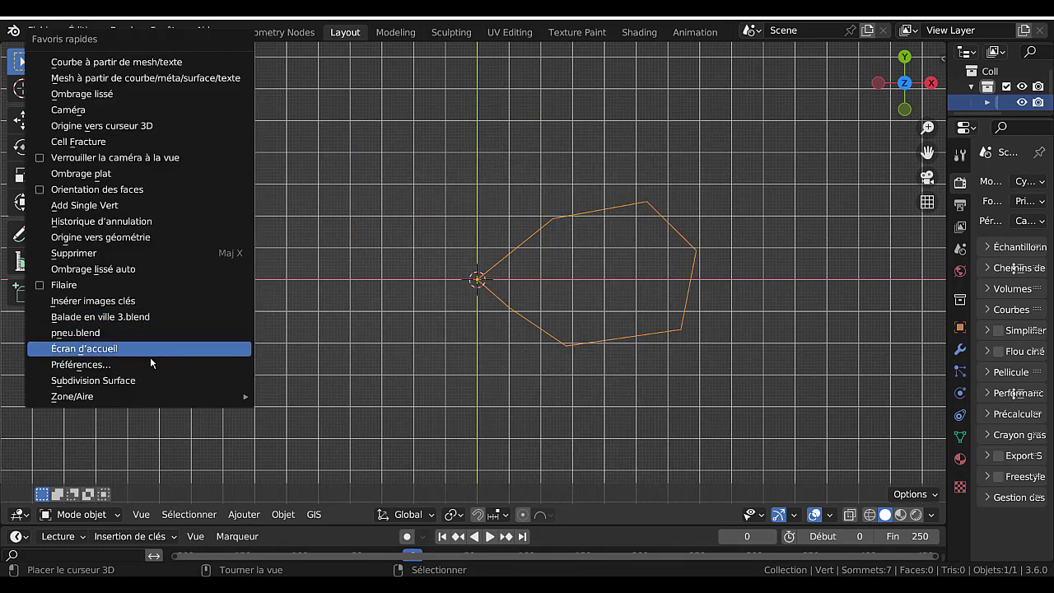
left_click(102, 368)
left_click_drag(271, 150, 452, 68)
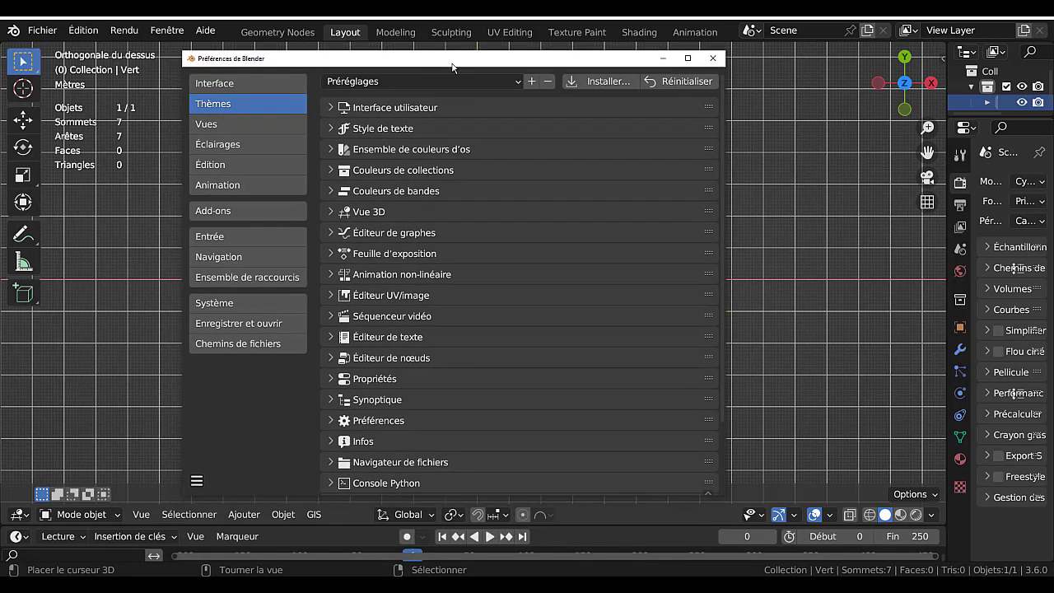
left_click(370, 212)
left_click(588, 236)
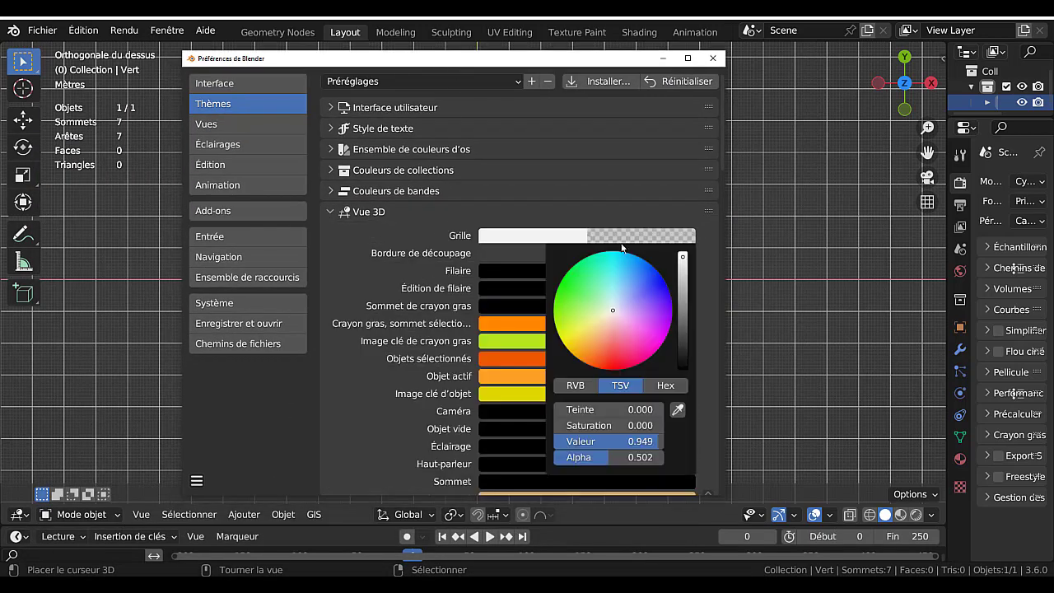
left_click_drag(684, 257, 683, 314)
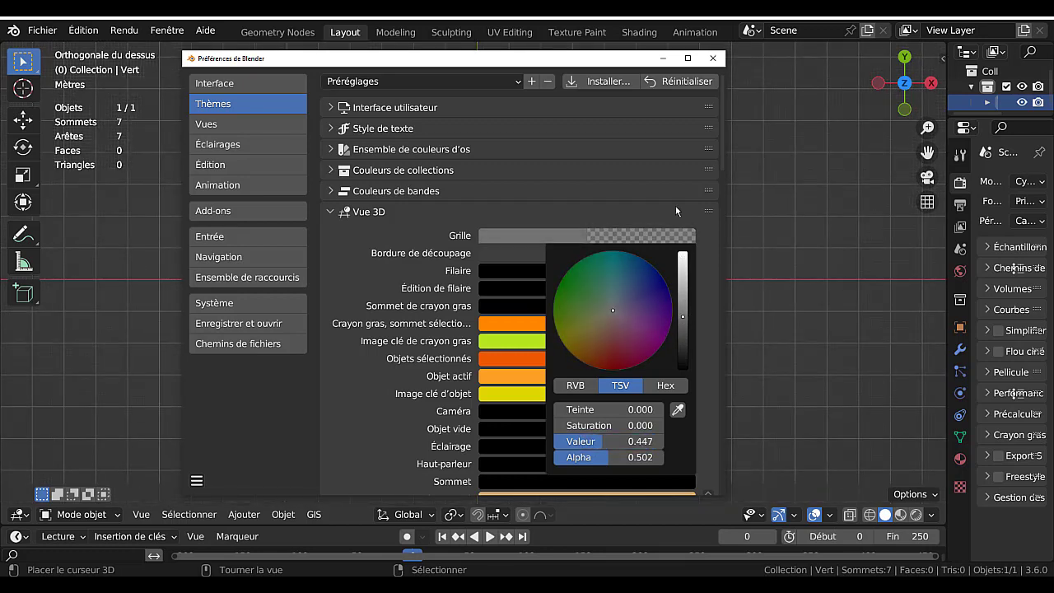
left_click(718, 62)
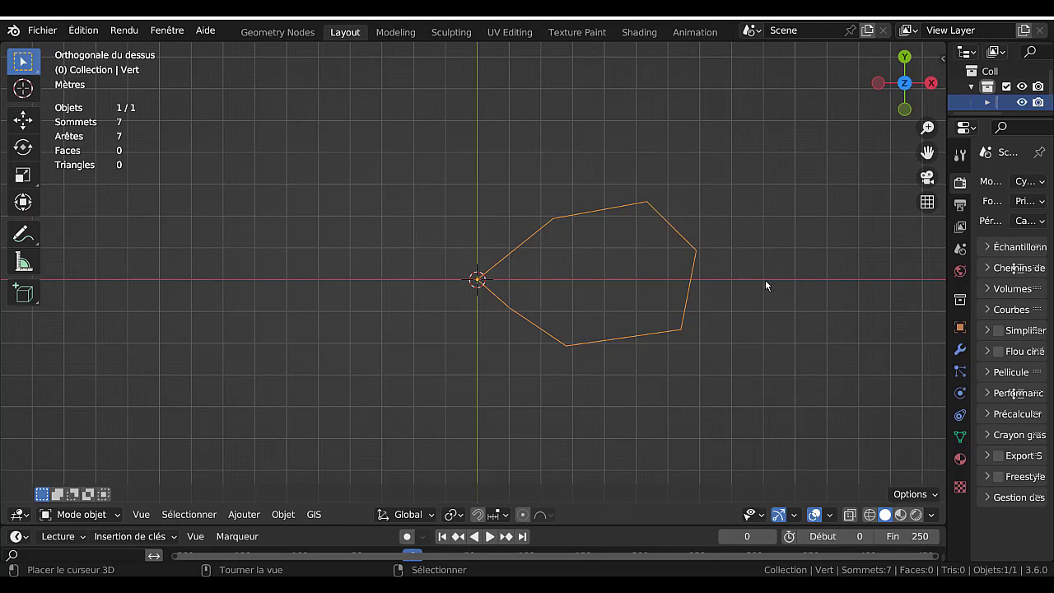
- Resize the editor areas so the timeline is slightly taller and the outliner and properties column slightly wider
mouse_move(947, 265)
left_mouse_down()
mouse_move(861, 266)
mouse_move(933, 265)
left_mouse_up()
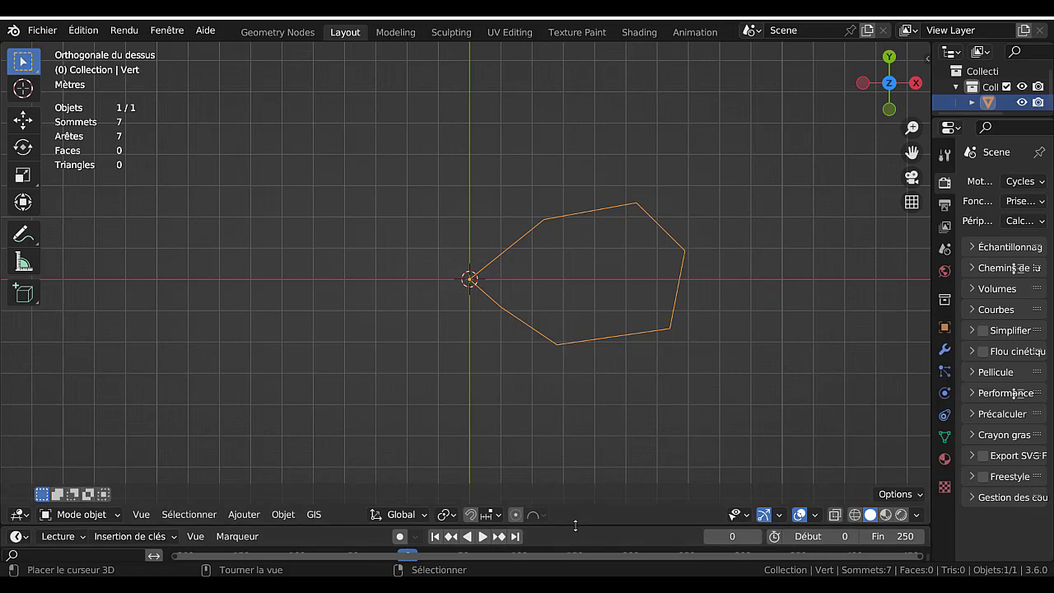
left_click_drag(575, 526, 590, 498)
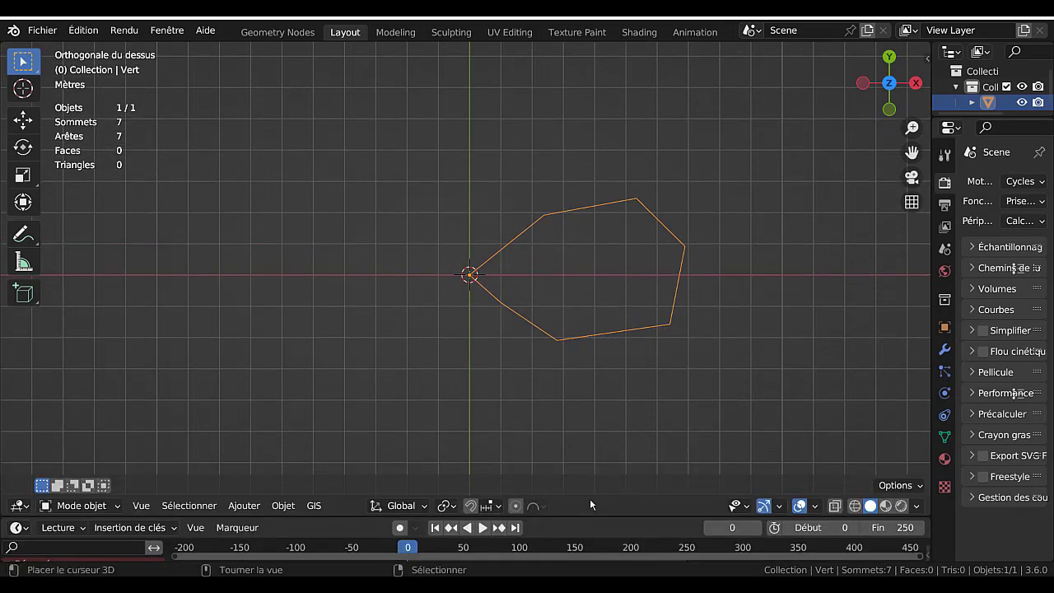
left_click_drag(932, 272, 884, 282)
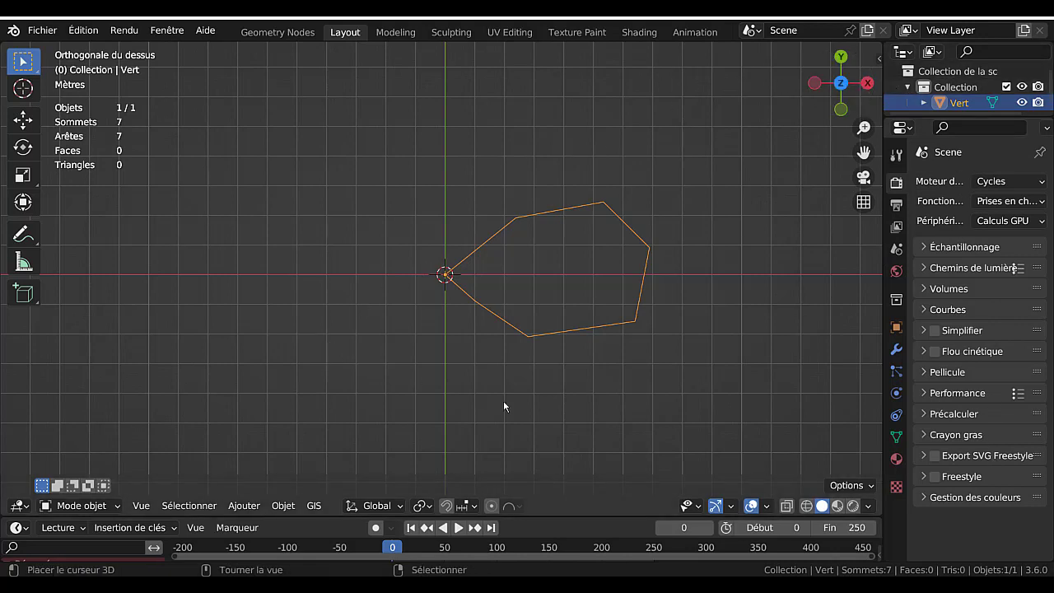
left_click_drag(882, 345, 926, 351)
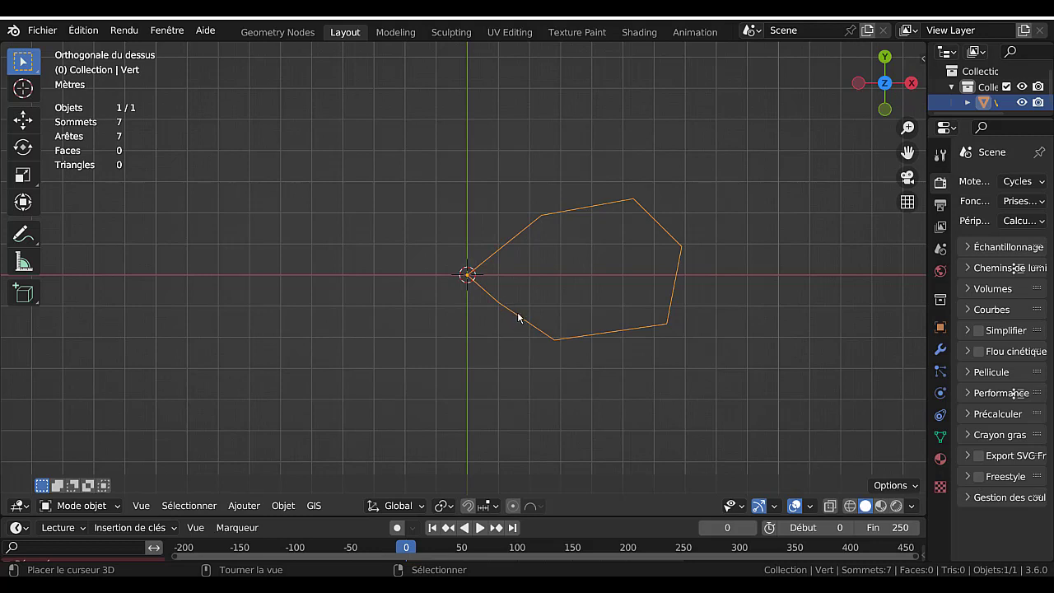
- Move the outline object toward negative X so that it surrounds the world origin
left_click_drag(518, 318, 379, 312)
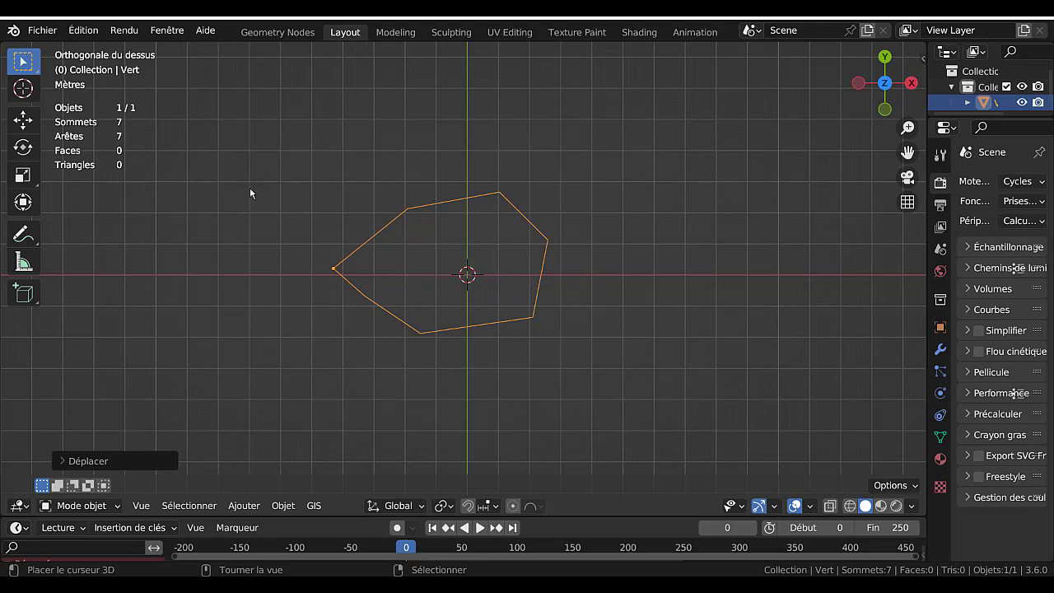
- Reopen the preferences clear of the timeline and look through the list of theme categories
key("q")
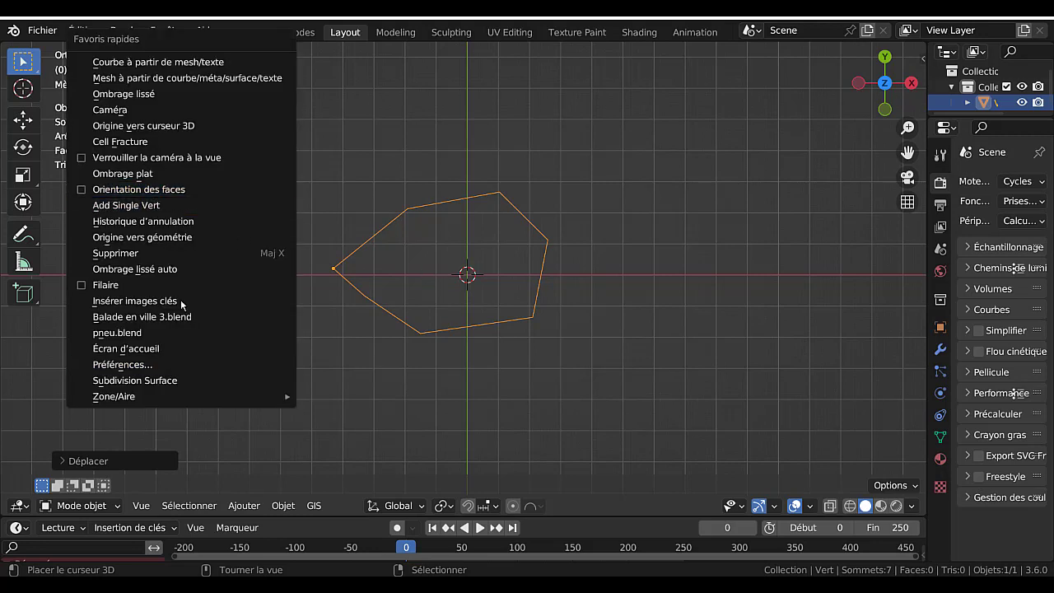
left_click(124, 364)
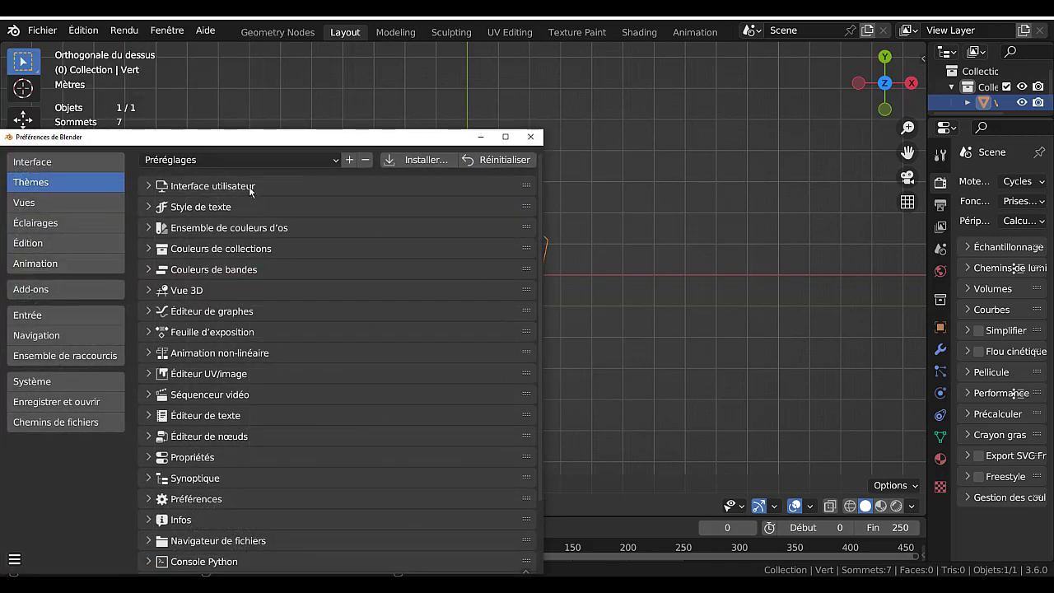
left_click_drag(261, 137, 476, 78)
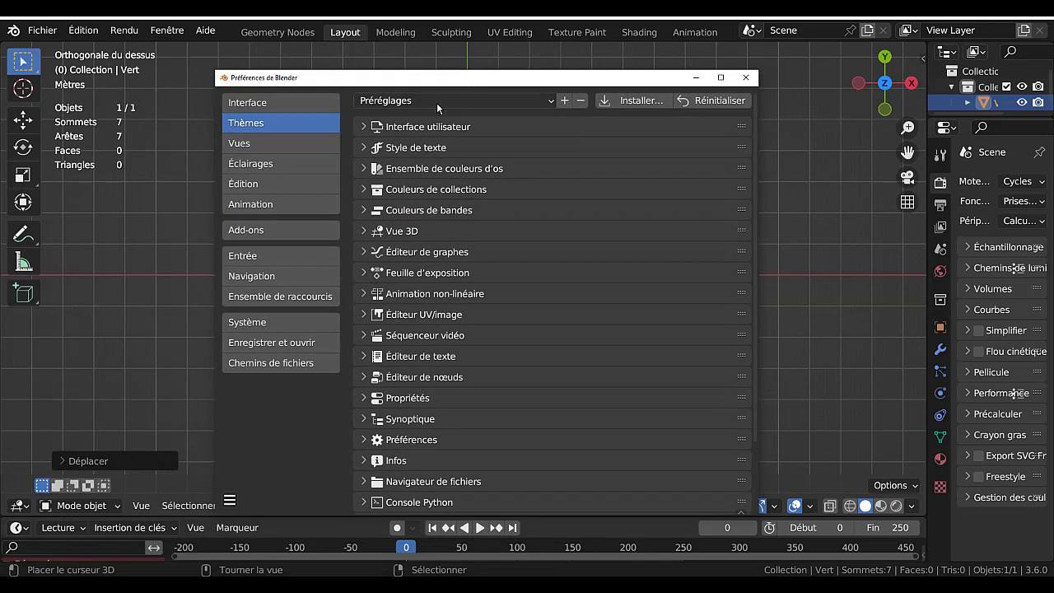
scroll(633, 379, "down", 4)
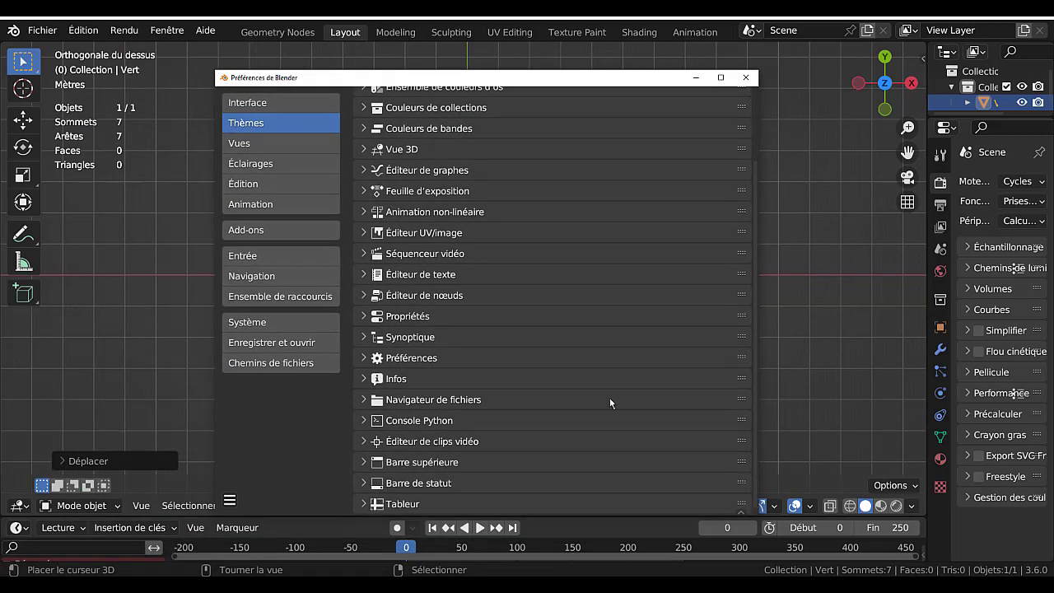
scroll(611, 402, "up", 4)
left_click_drag(529, 83, 530, 58)
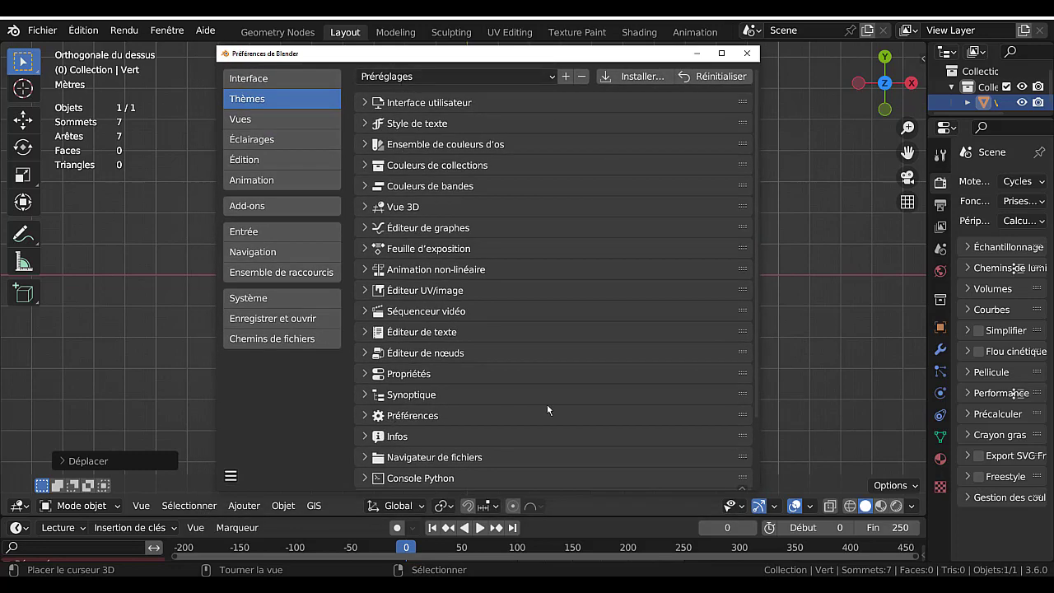
left_click(843, 294)
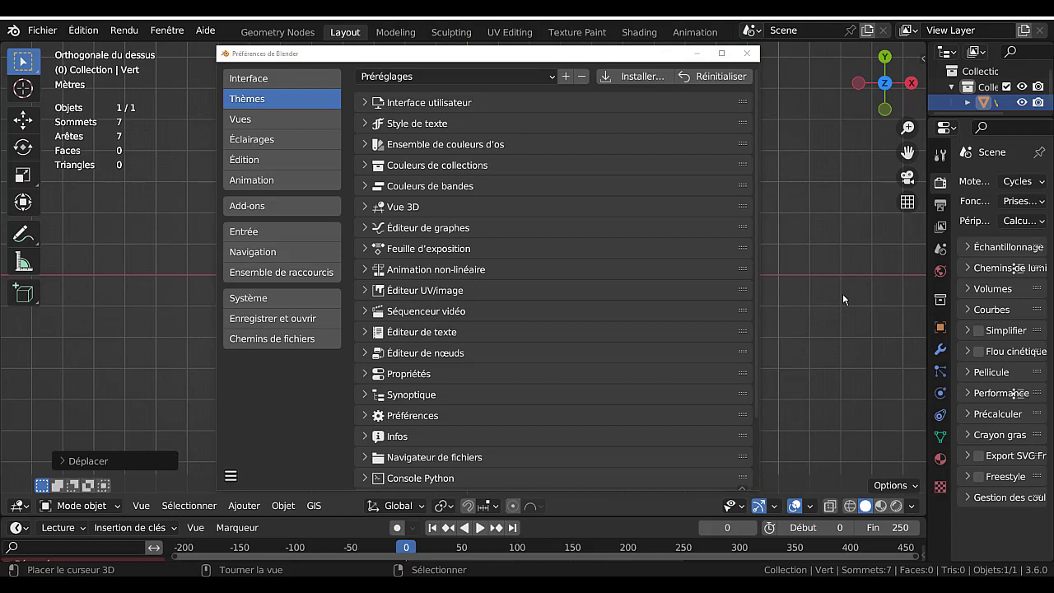